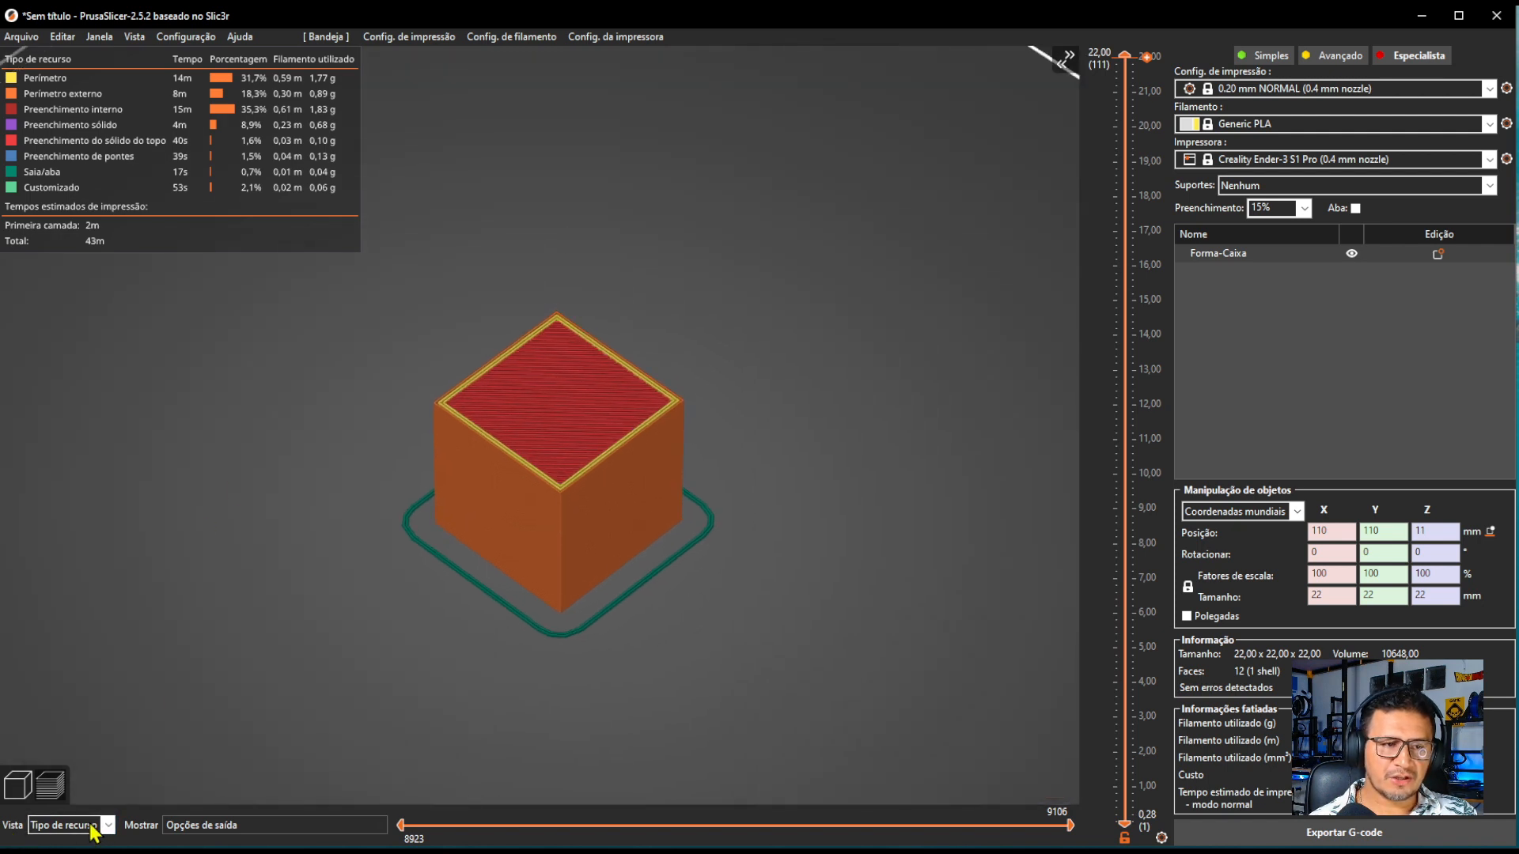
# - Display the sliced cube's preview coloured by speed (Velocidade) and inspect its walls and top surface
pyautogui.click(110, 826)
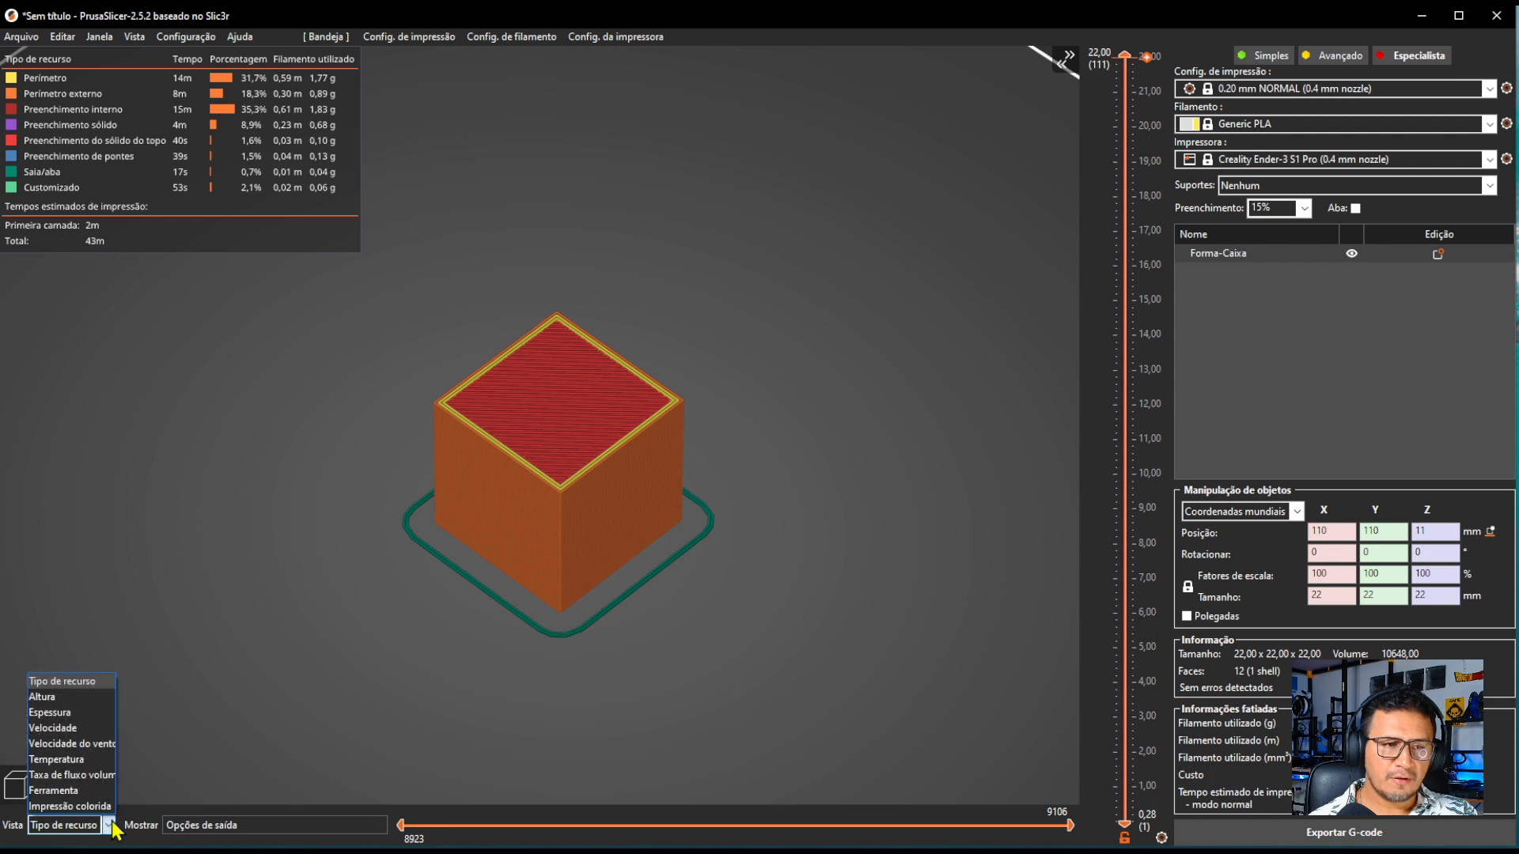
pyautogui.click(66, 729)
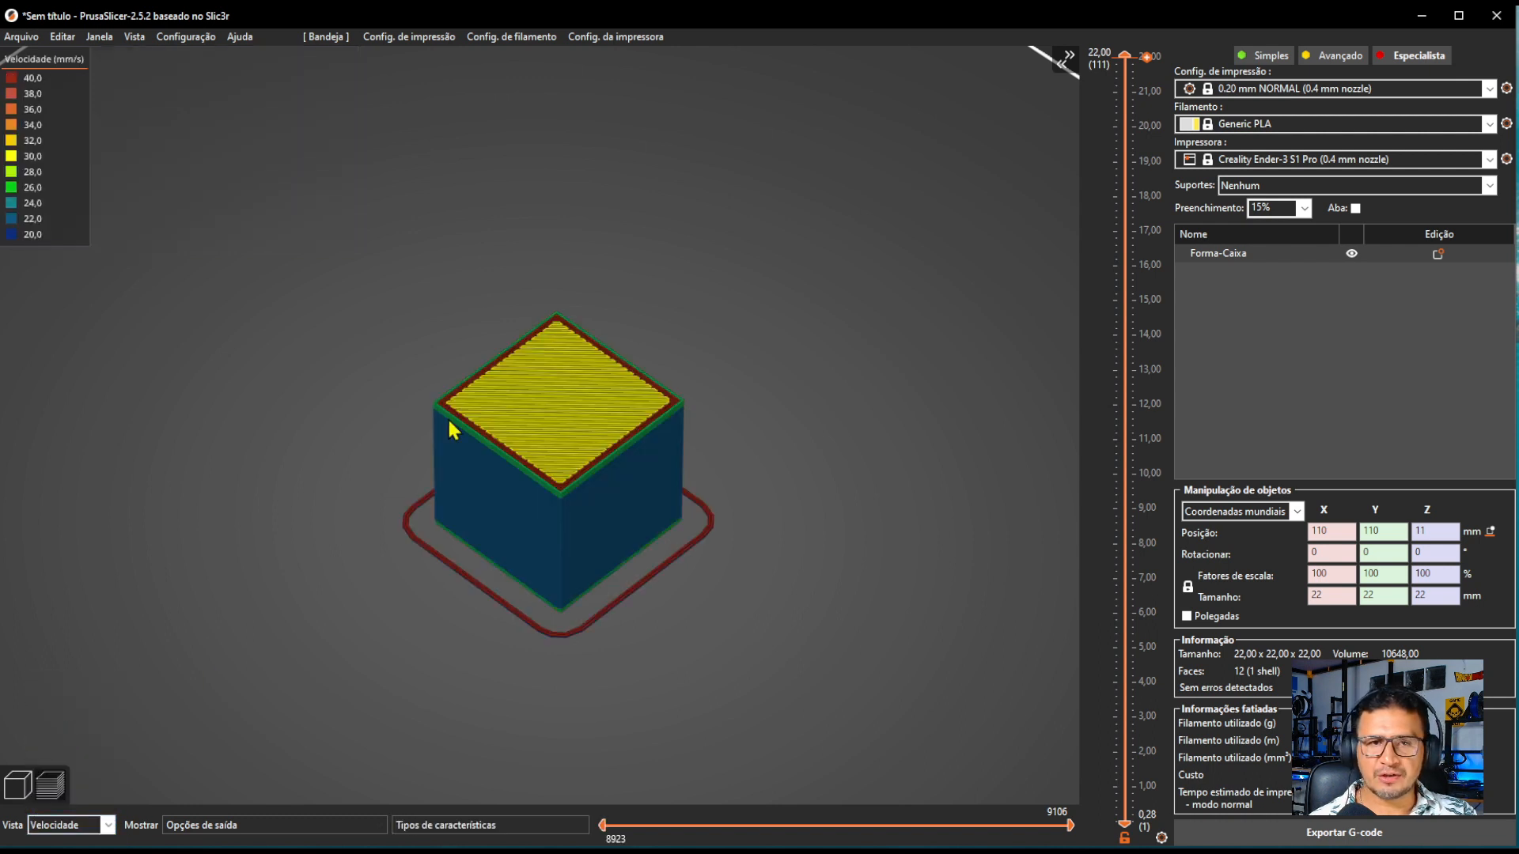
pyautogui.scroll(2, 445, 390)
pyautogui.moveTo(878, 367); pyautogui.dragTo(878, 348)
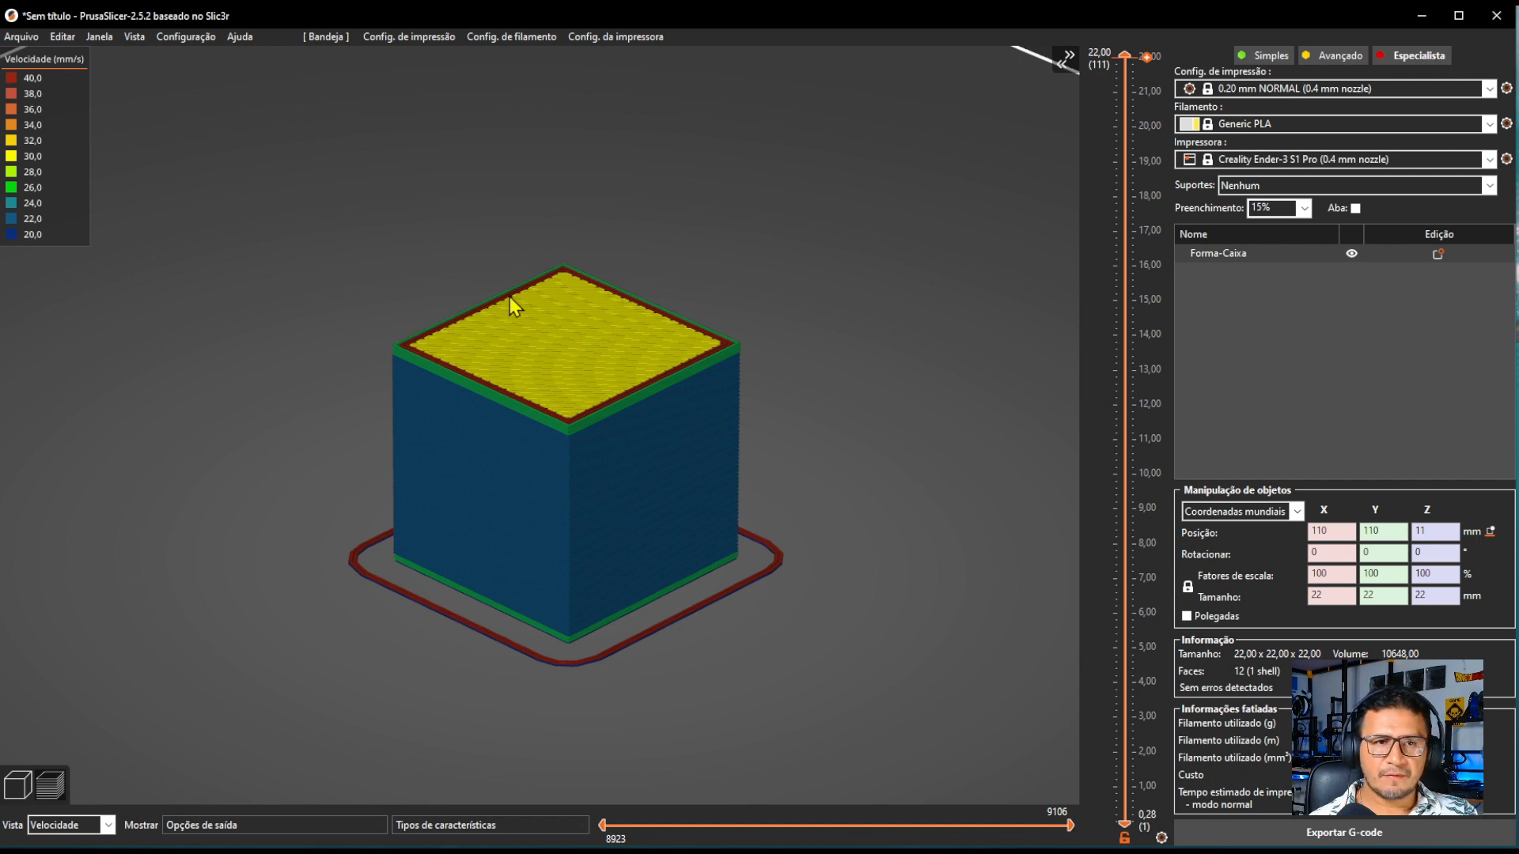
pyautogui.moveTo(858, 288)
pyautogui.mouseDown()
pyautogui.moveTo(868, 233)
pyautogui.moveTo(863, 292)
pyautogui.mouseUp()
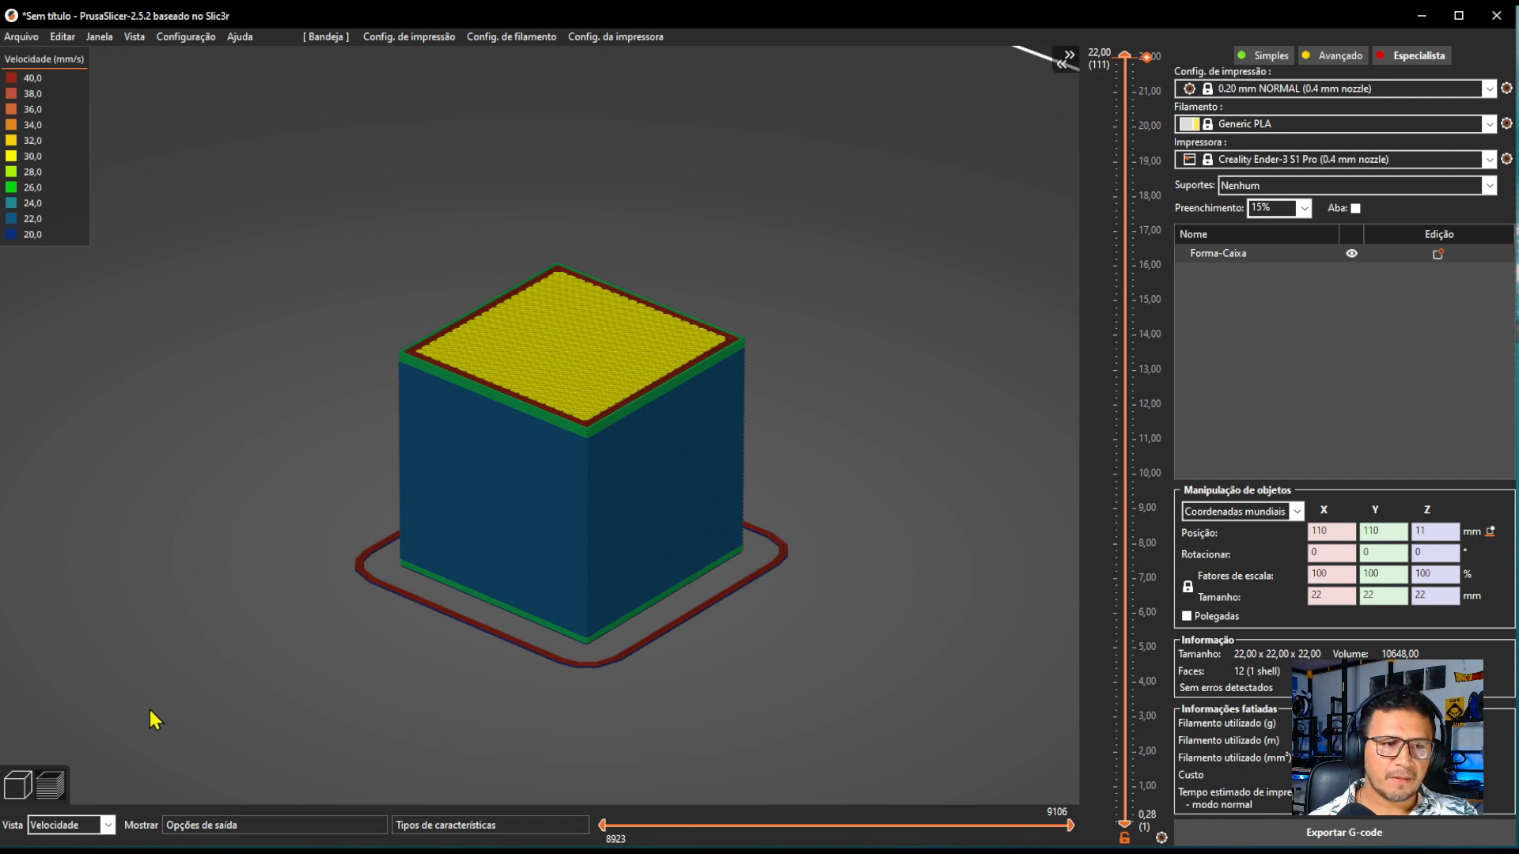
# - Display the sliced cube's preview coloured by volumetric flow rate and examine the flow across its walls and top
pyautogui.click(110, 827)
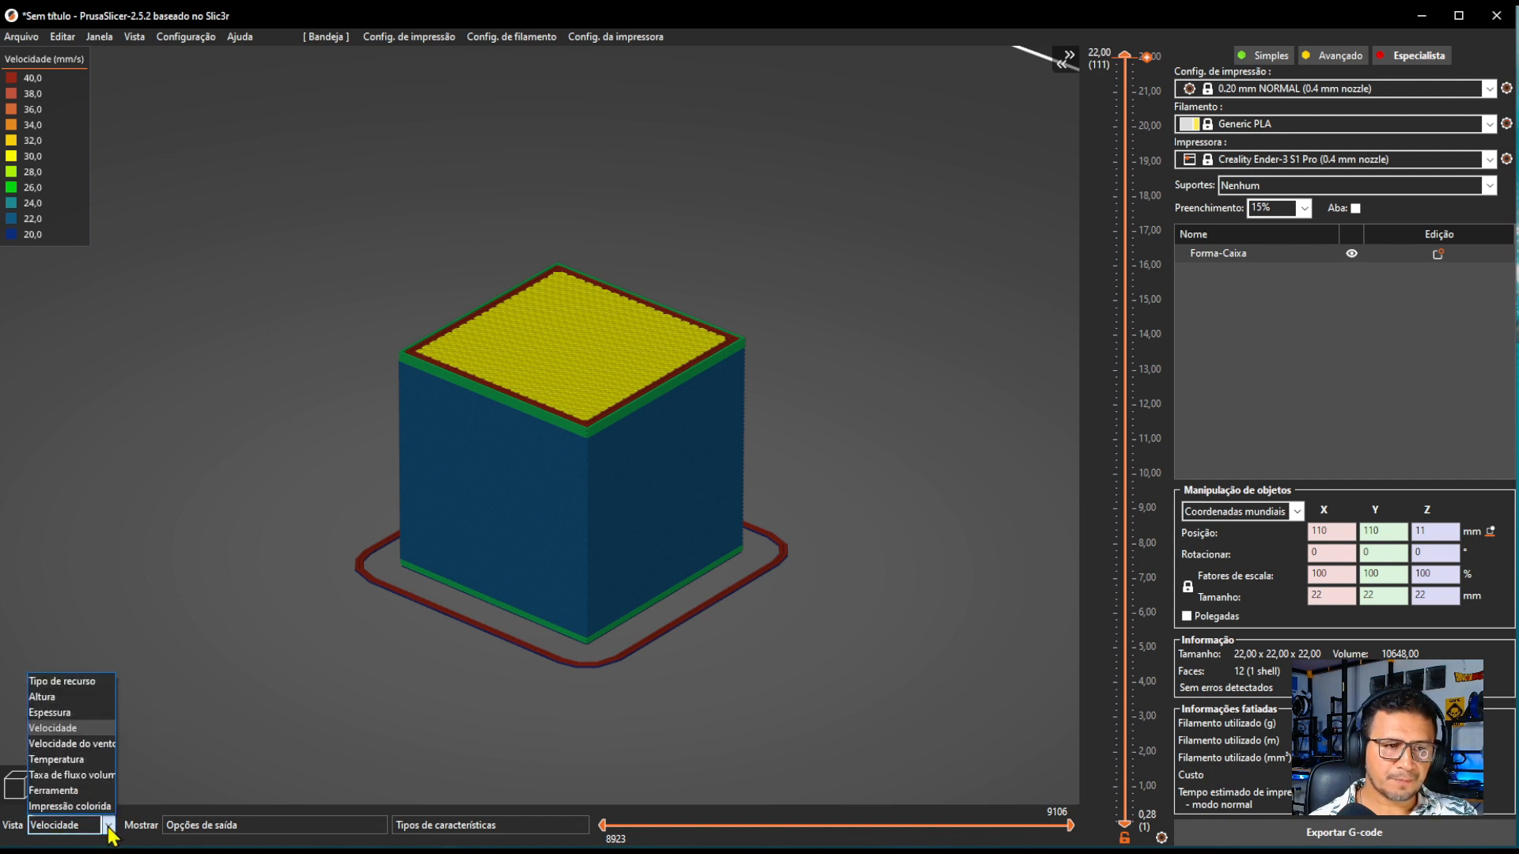
pyautogui.click(92, 777)
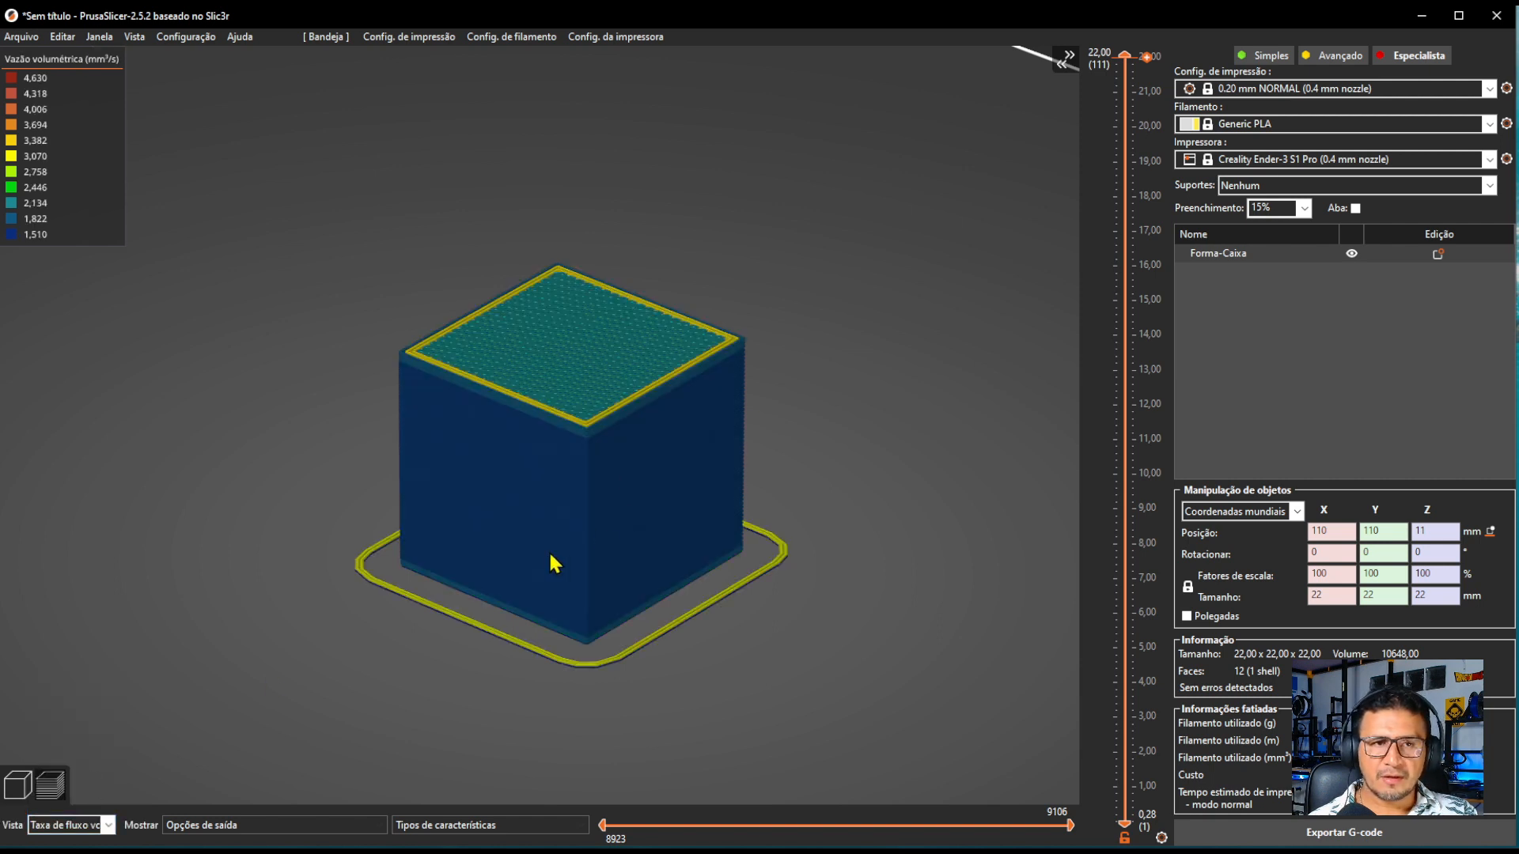
pyautogui.scroll(1, 556, 563)
pyautogui.moveTo(922, 485)
pyautogui.mouseDown(button='middle')
pyautogui.moveTo(921, 434)
pyautogui.moveTo(918, 459)
pyautogui.mouseUp(button='middle')
pyautogui.moveTo(889, 453); pyautogui.dragTo(892, 460)
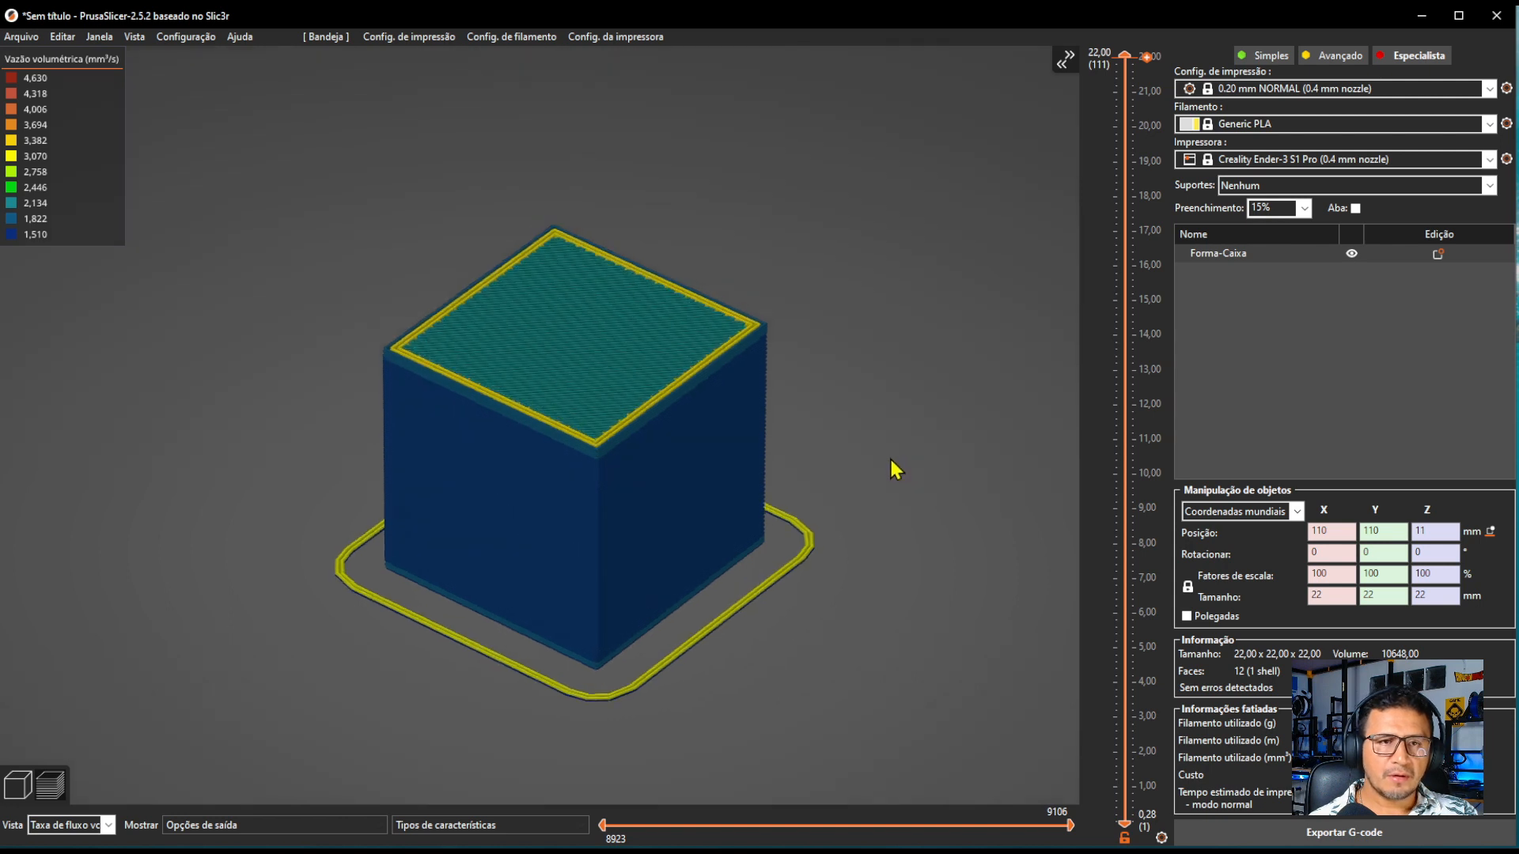
pyautogui.moveTo(907, 448); pyautogui.dragTo(904, 423, button='middle')
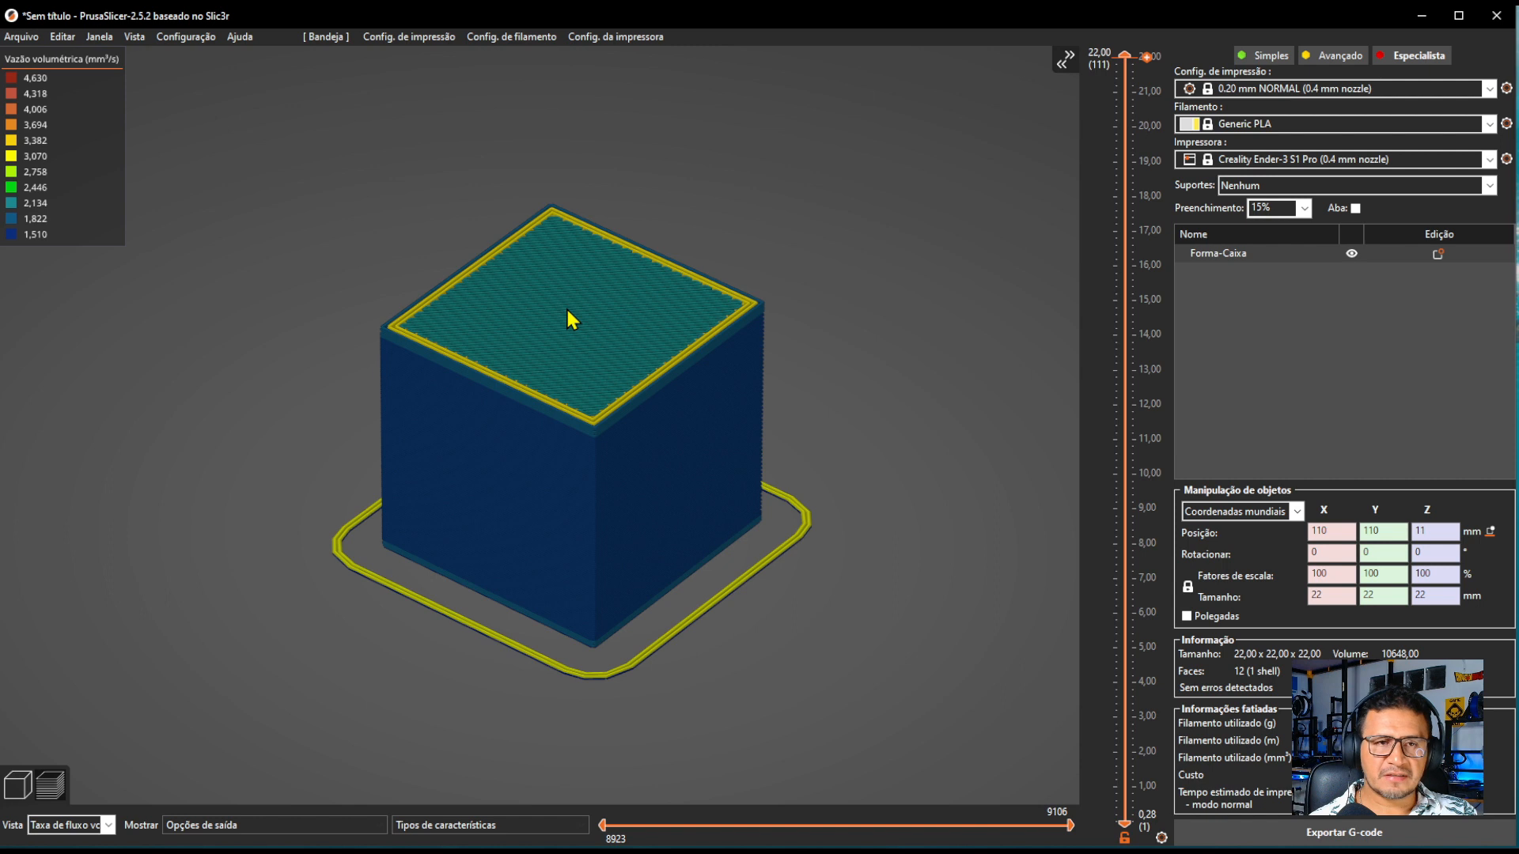
pyautogui.moveTo(915, 305); pyautogui.dragTo(916, 298)
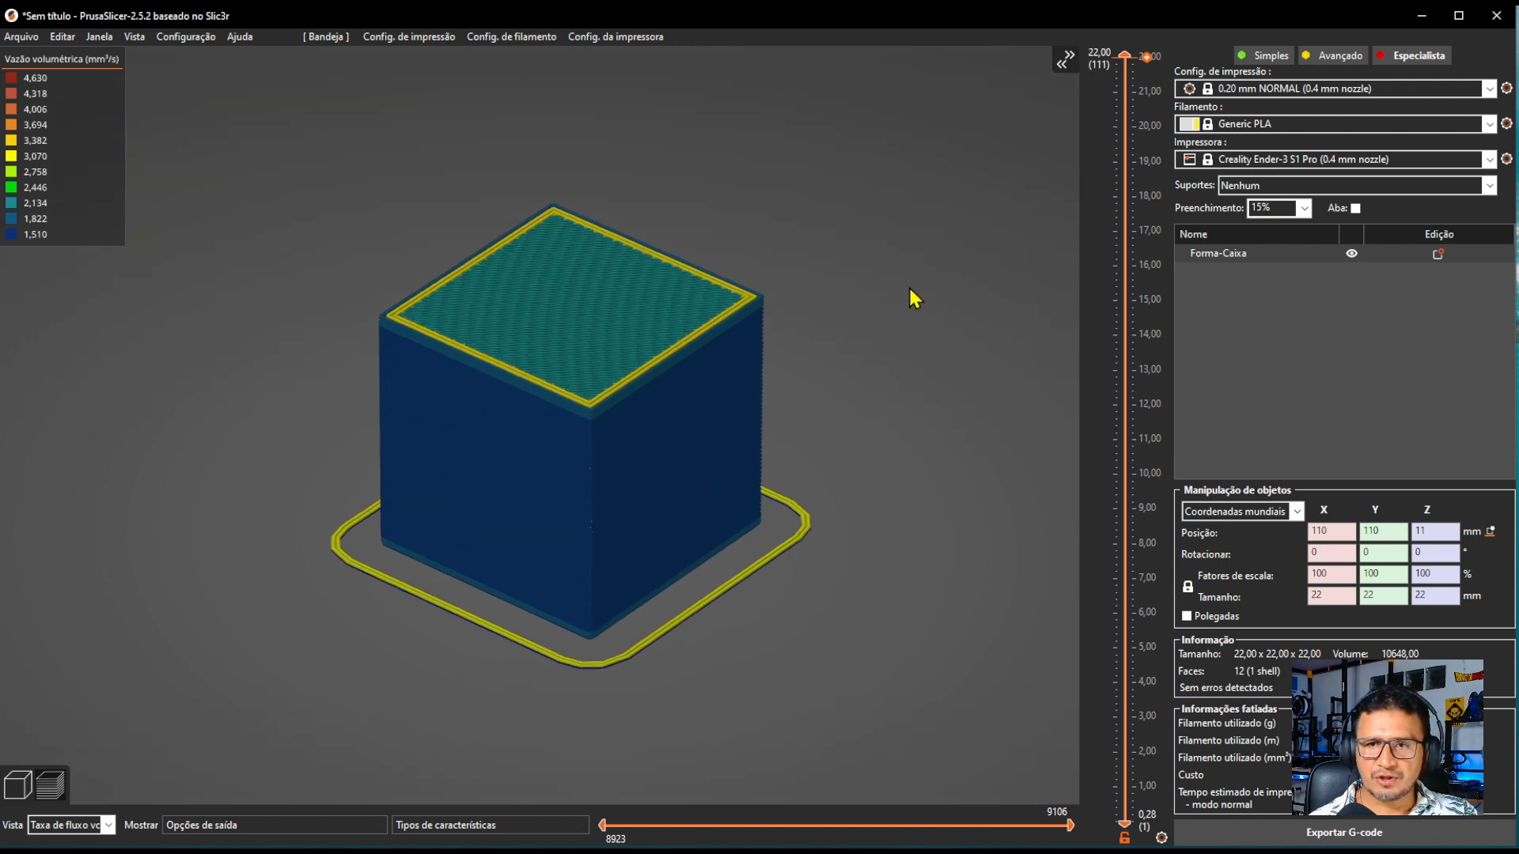
pyautogui.moveTo(914, 258); pyautogui.dragTo(912, 284, button='middle')
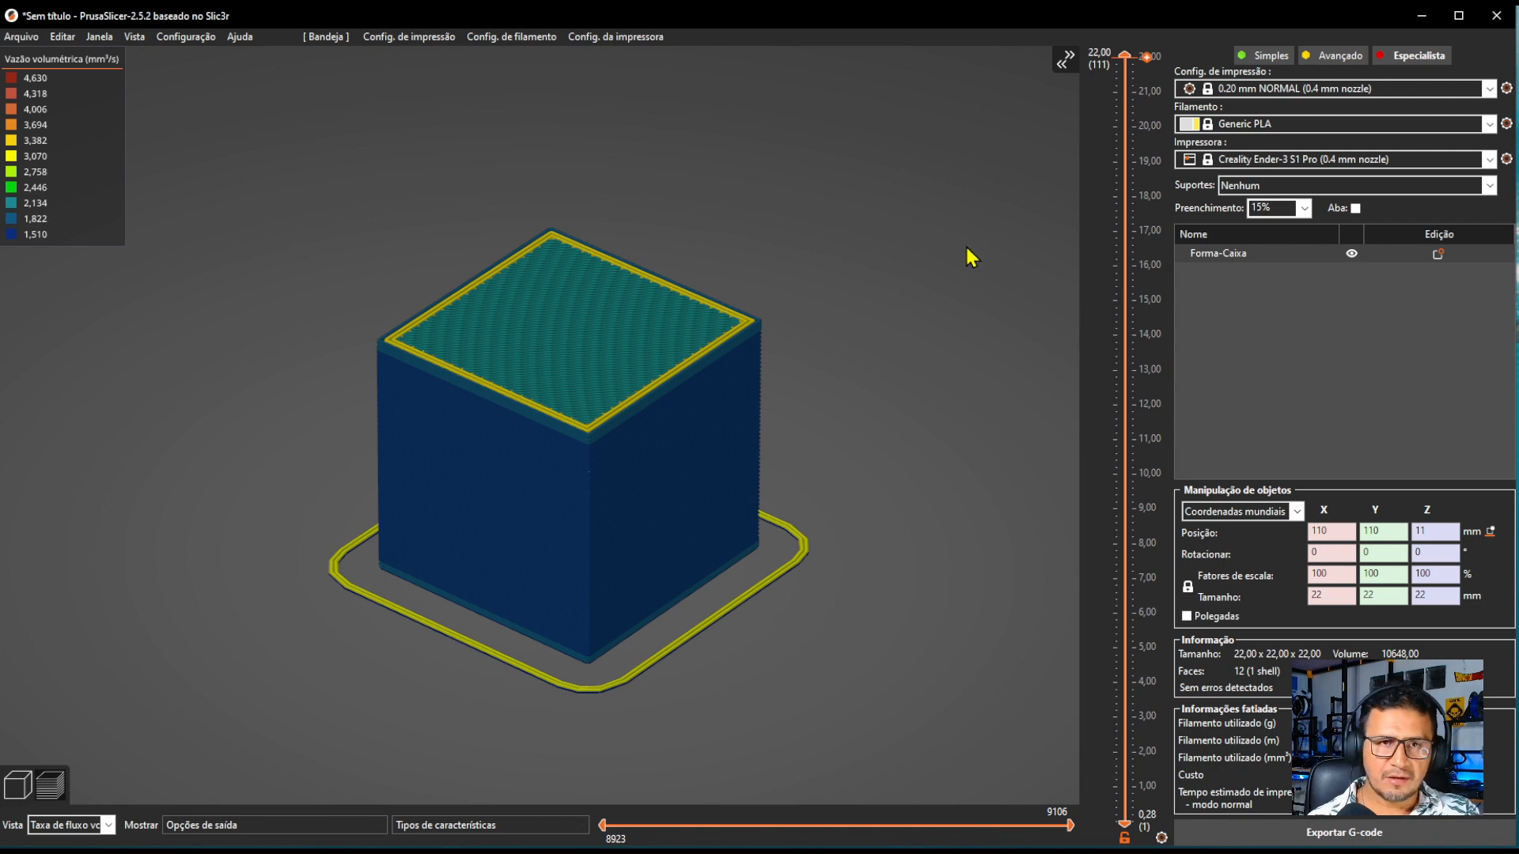
pyautogui.moveTo(854, 232)
pyautogui.mouseDown(button='middle')
pyautogui.moveTo(834, 224)
pyautogui.moveTo(841, 235)
pyautogui.mouseUp(button='middle')
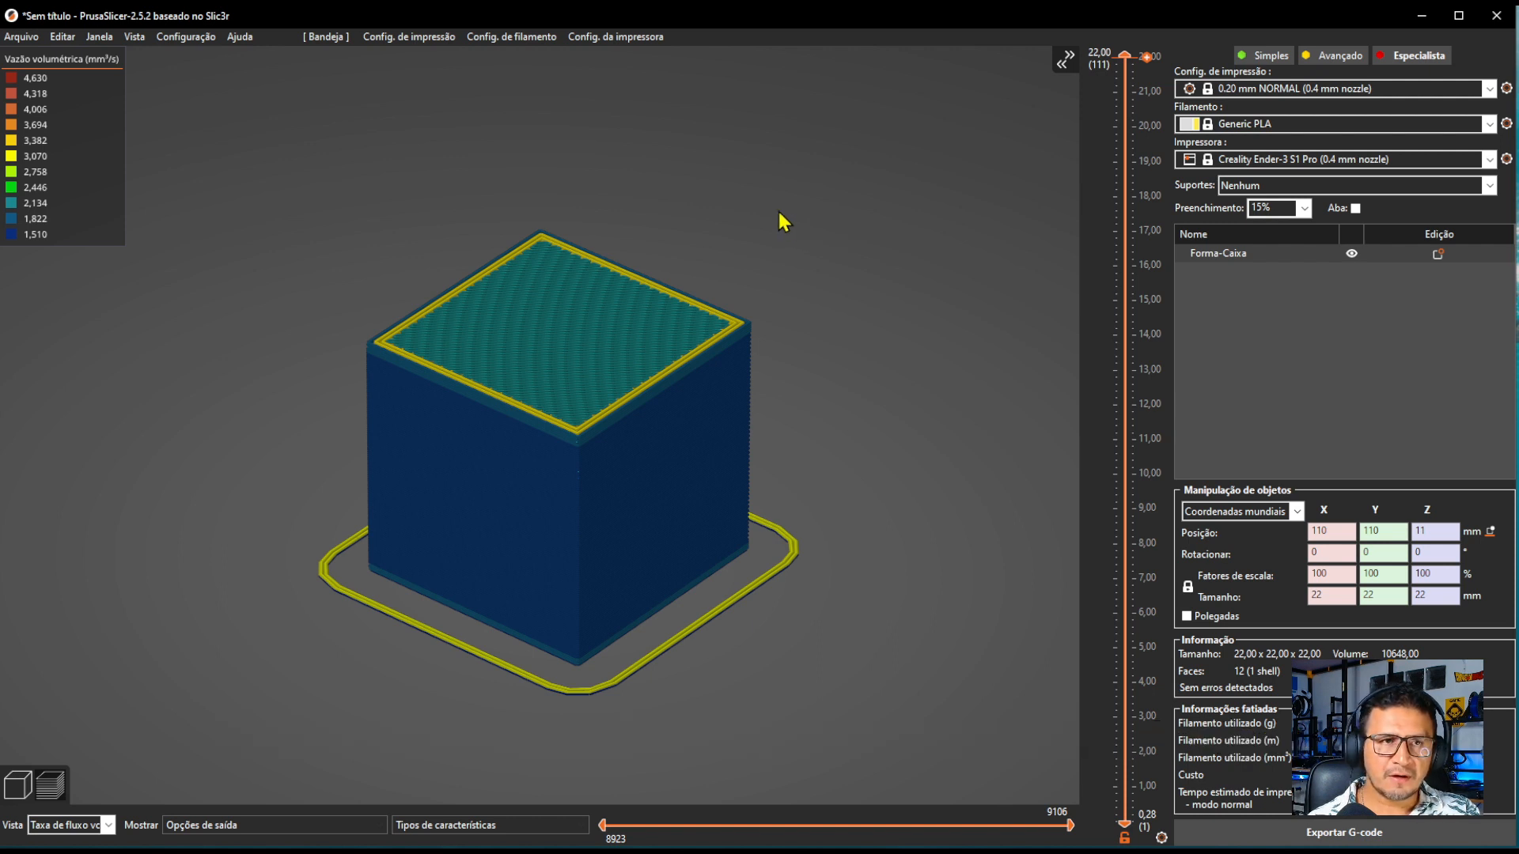
# - Review the layer height and first layer height in the print settings' layers and perimeters section
pyautogui.click(411, 40)
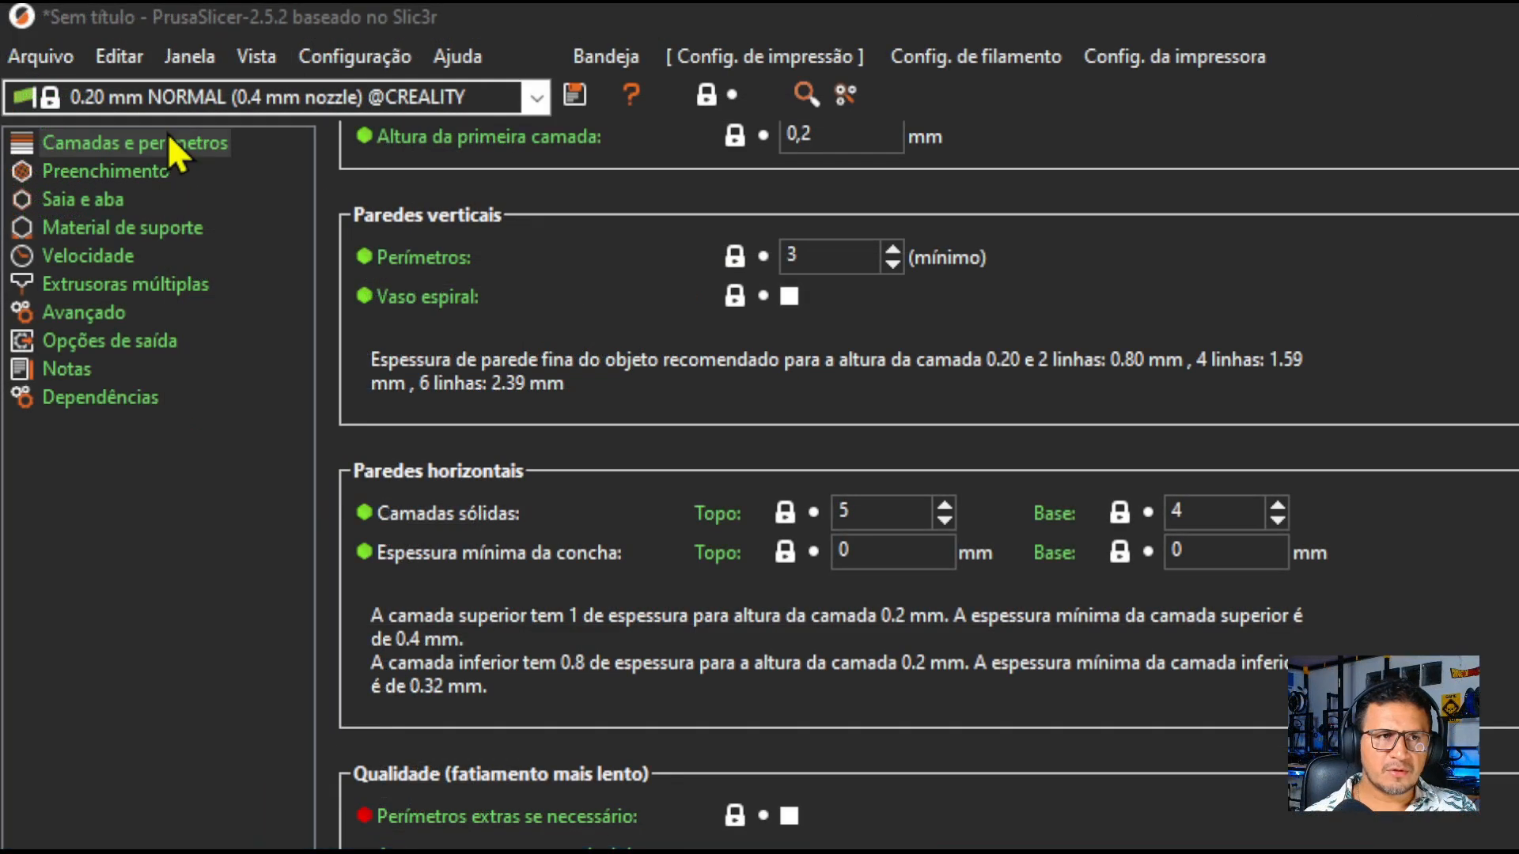
pyautogui.click(167, 136)
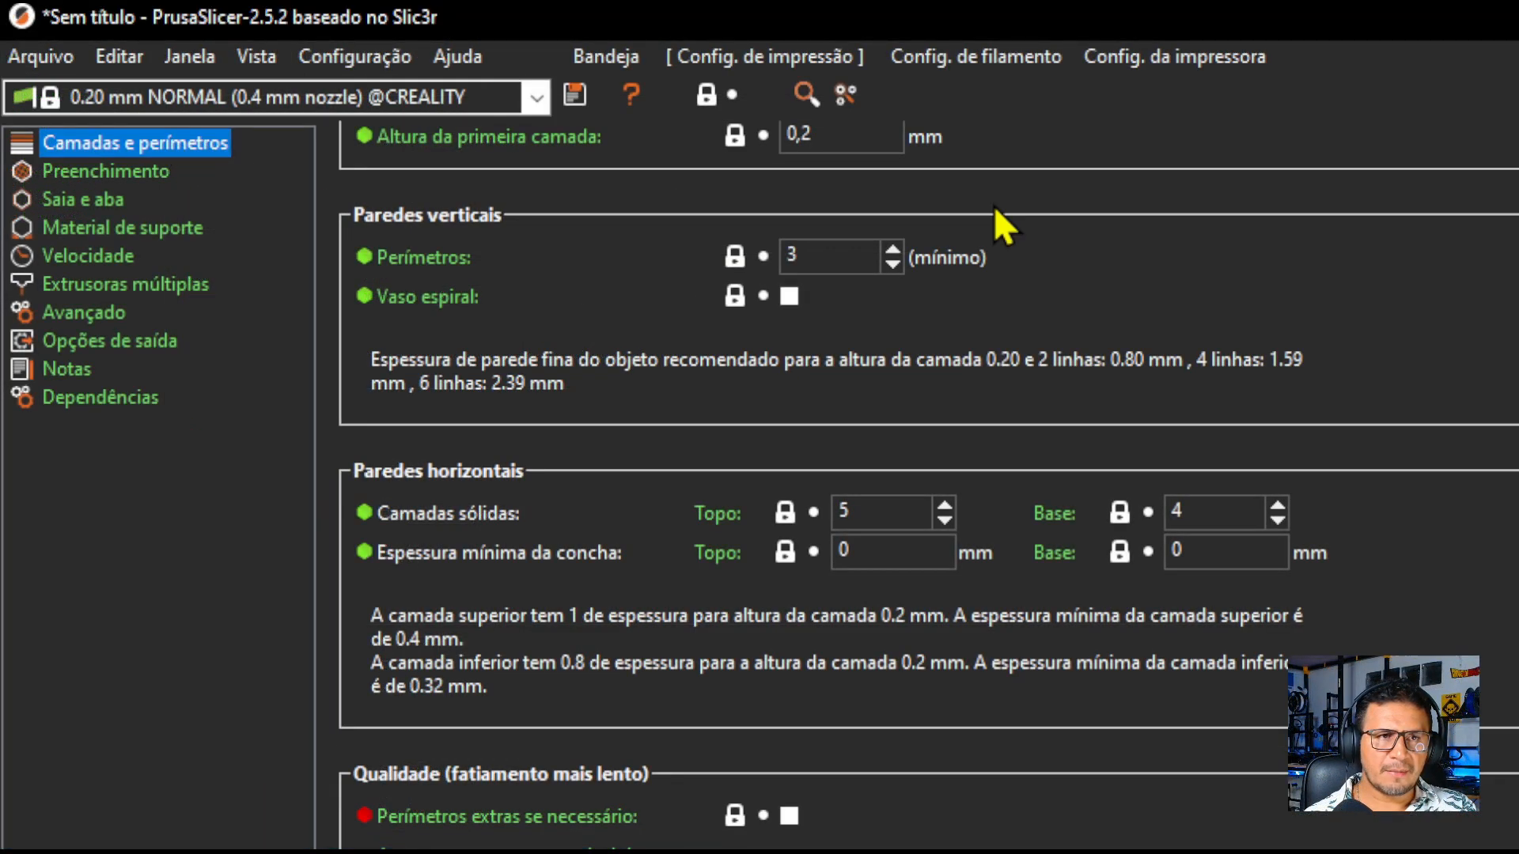
pyautogui.scroll(2, 1386, 254)
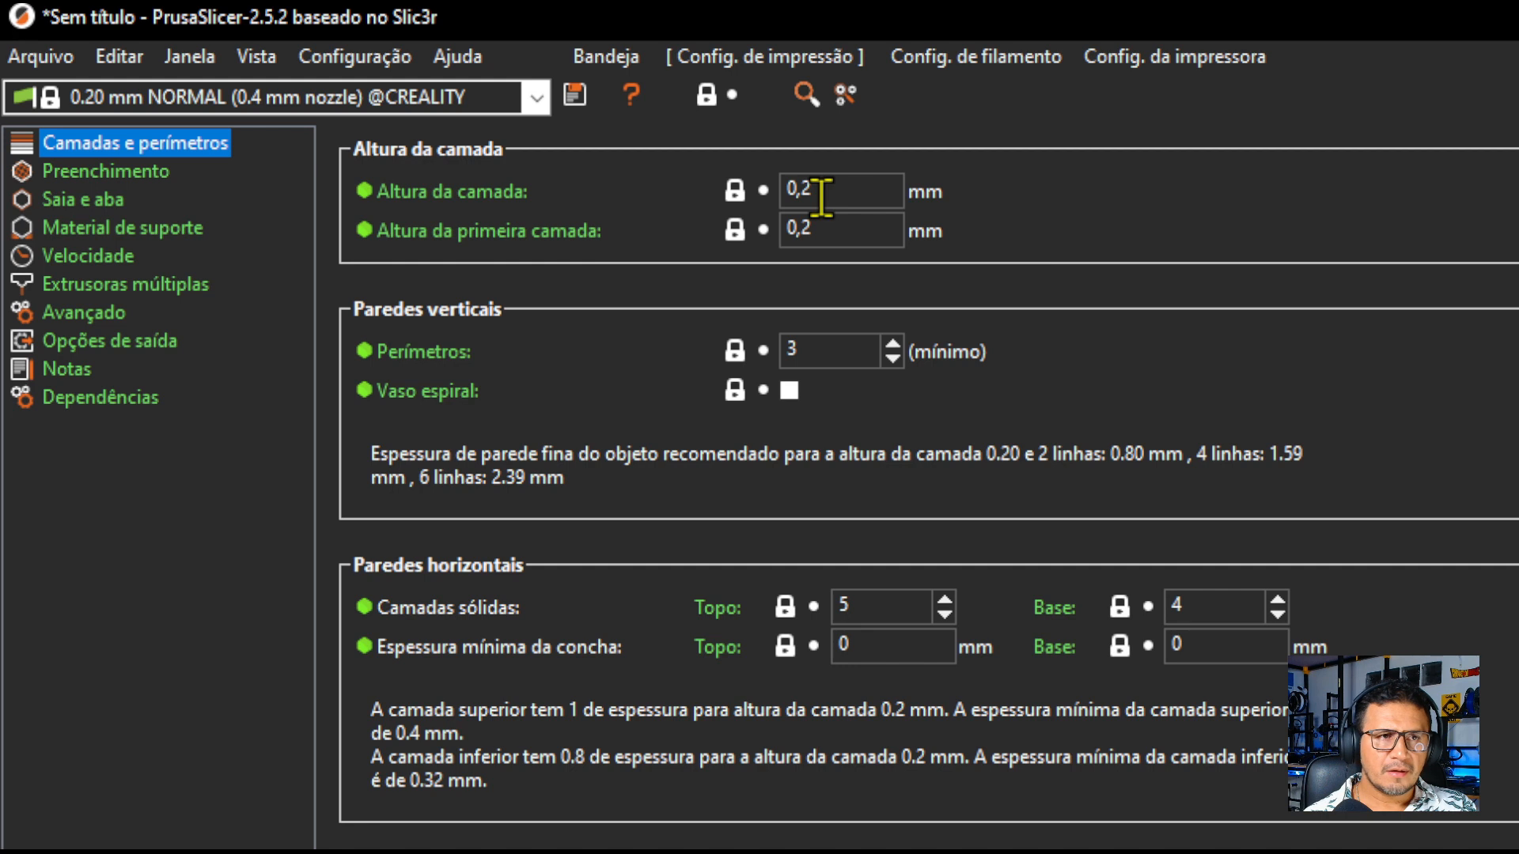
pyautogui.click(857, 227)
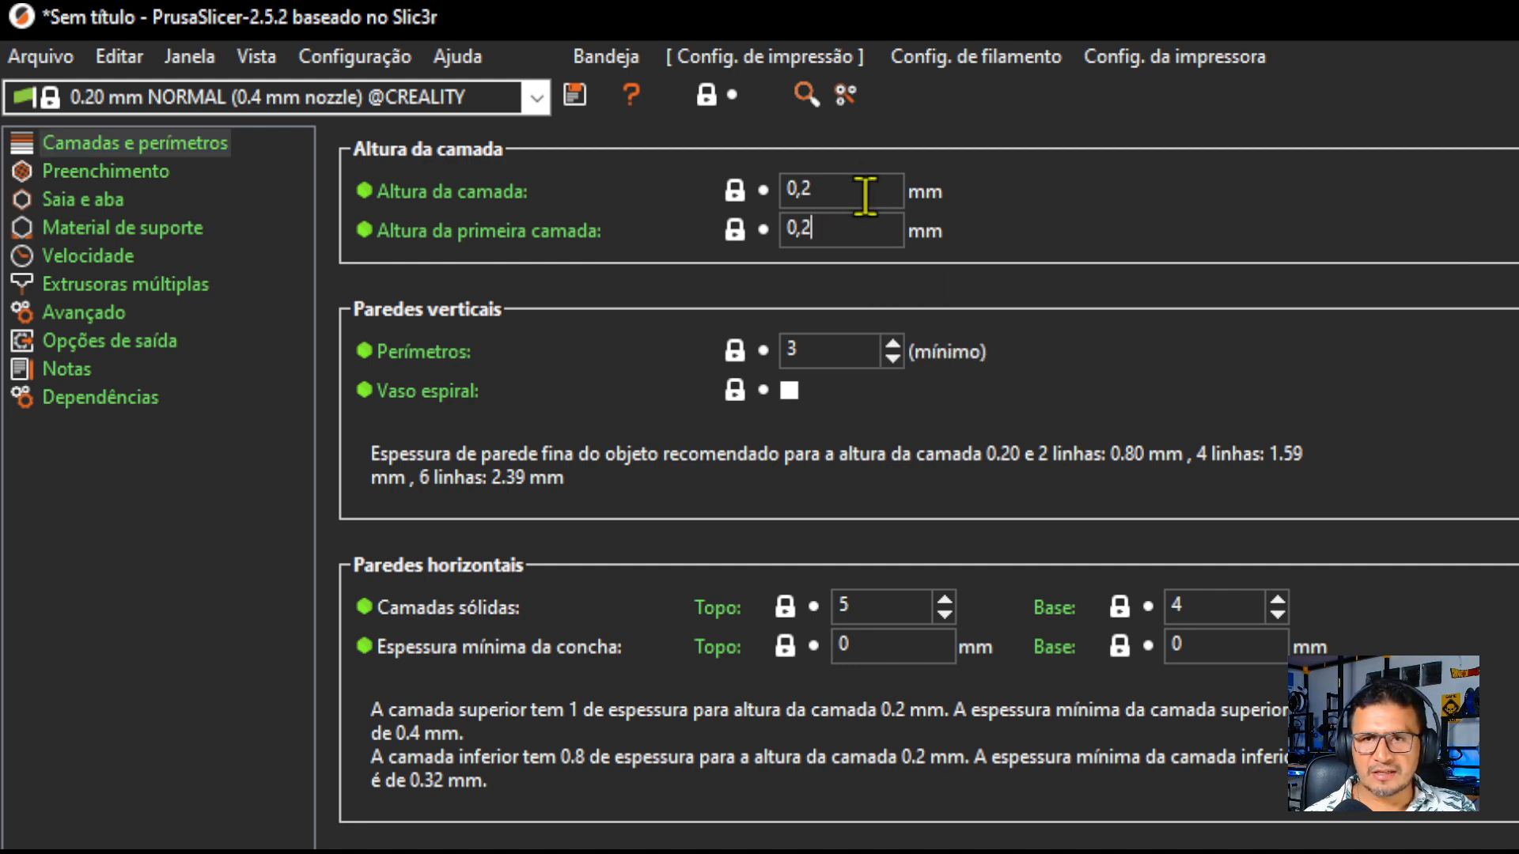
pyautogui.click(866, 194)
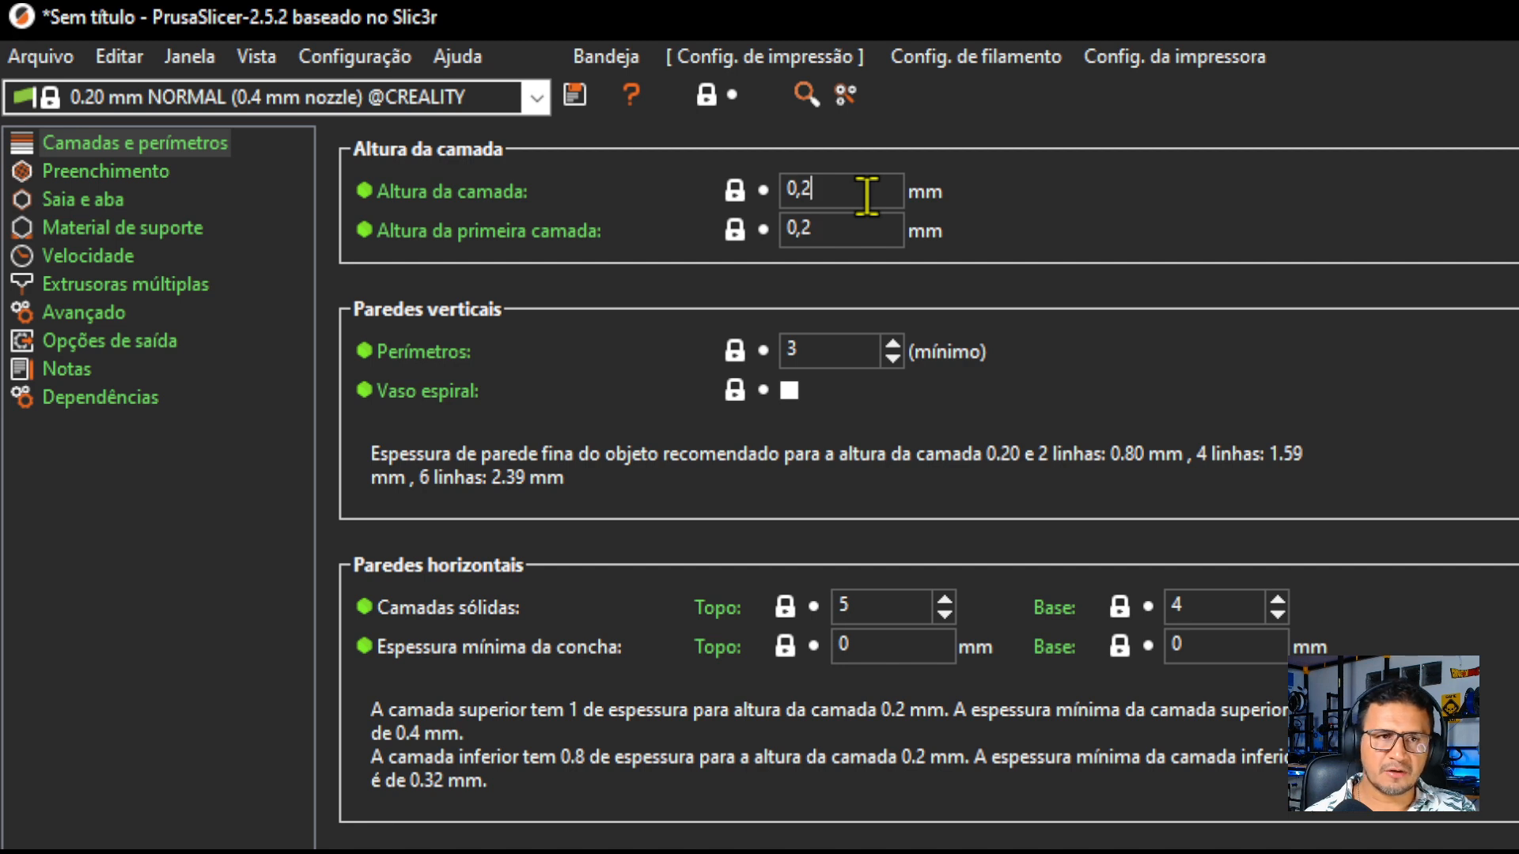
pyautogui.click(863, 233)
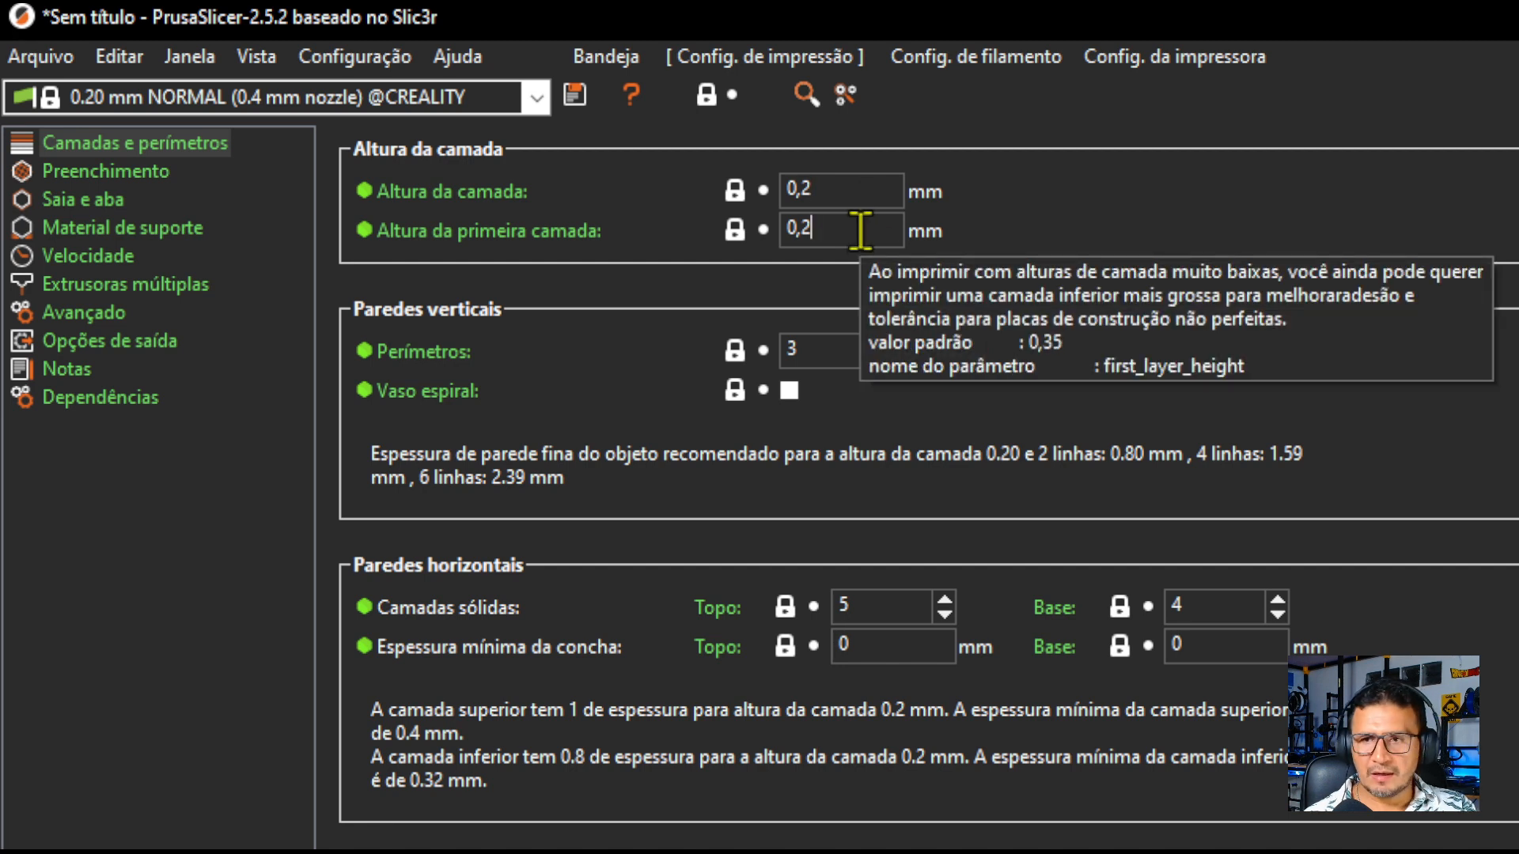
pyautogui.click(863, 180)
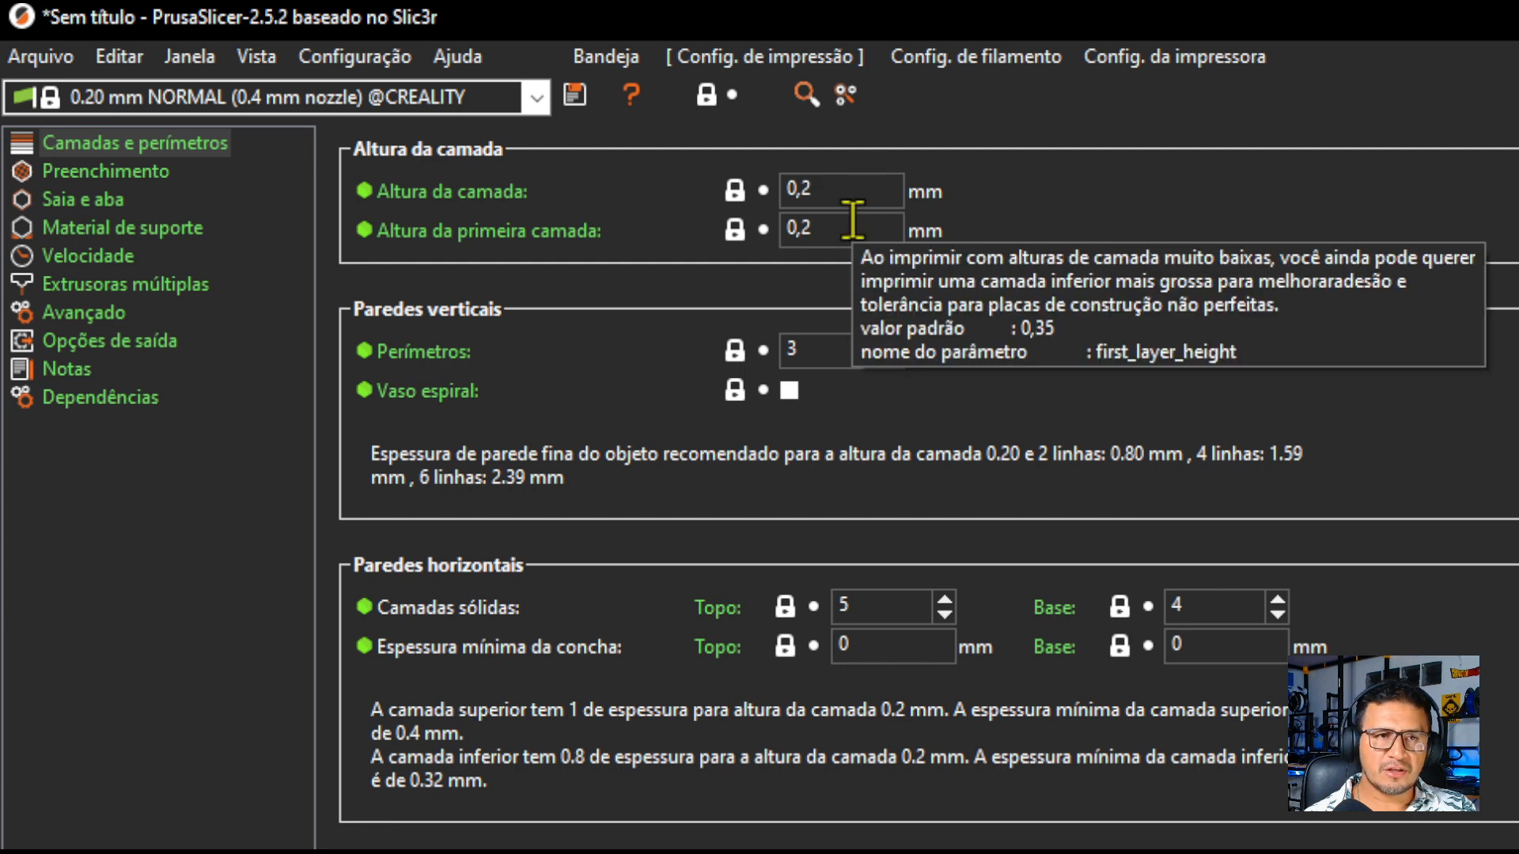
# - Set the print speeds for perimeters, small perimeters, external perimeters, infill and solid infill to 0
pyautogui.click(100, 255)
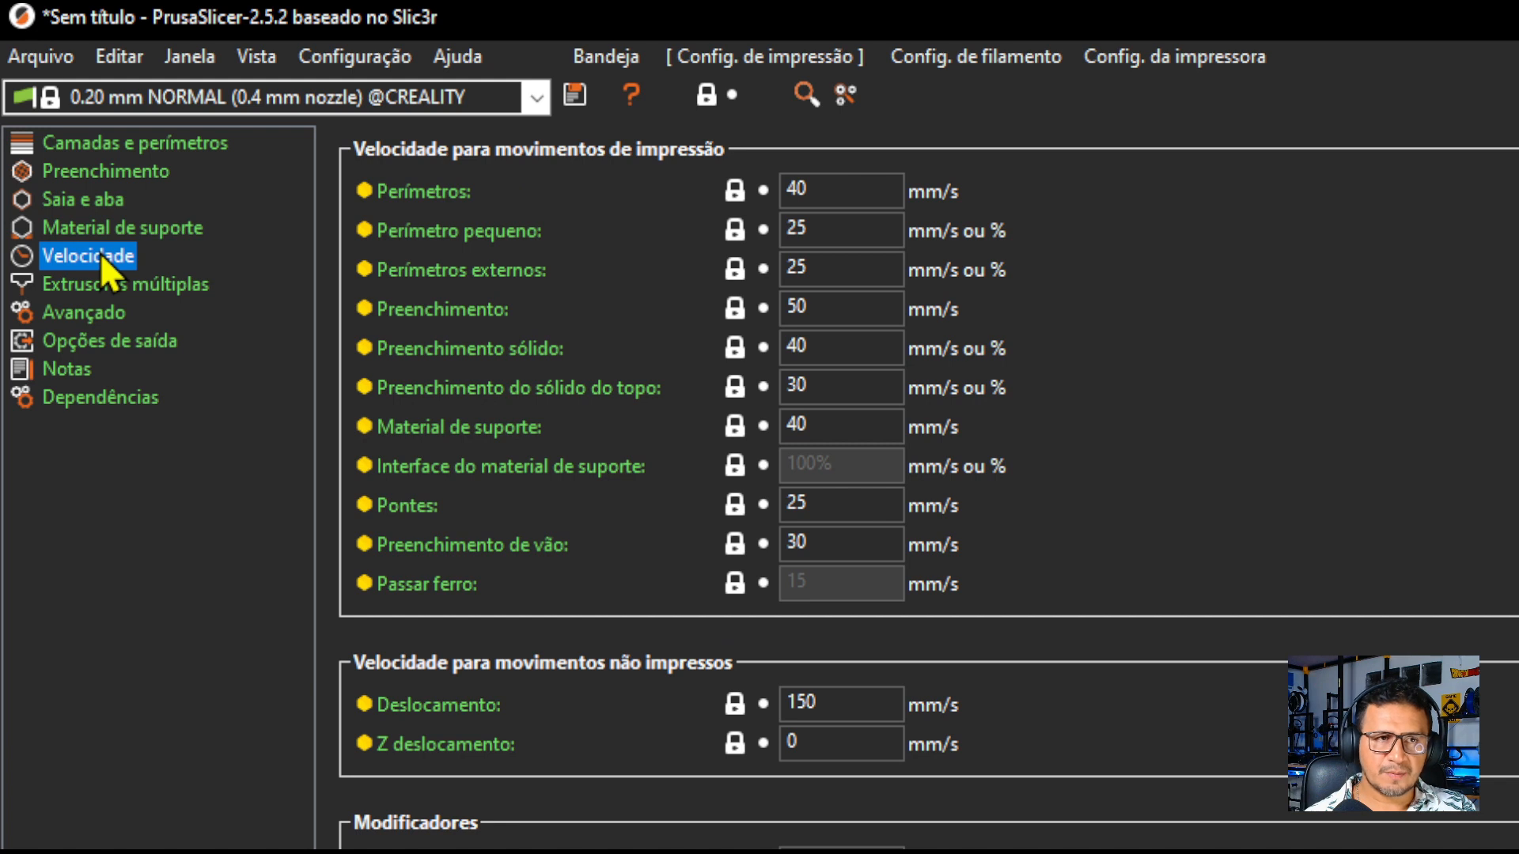
pyautogui.click(854, 194)
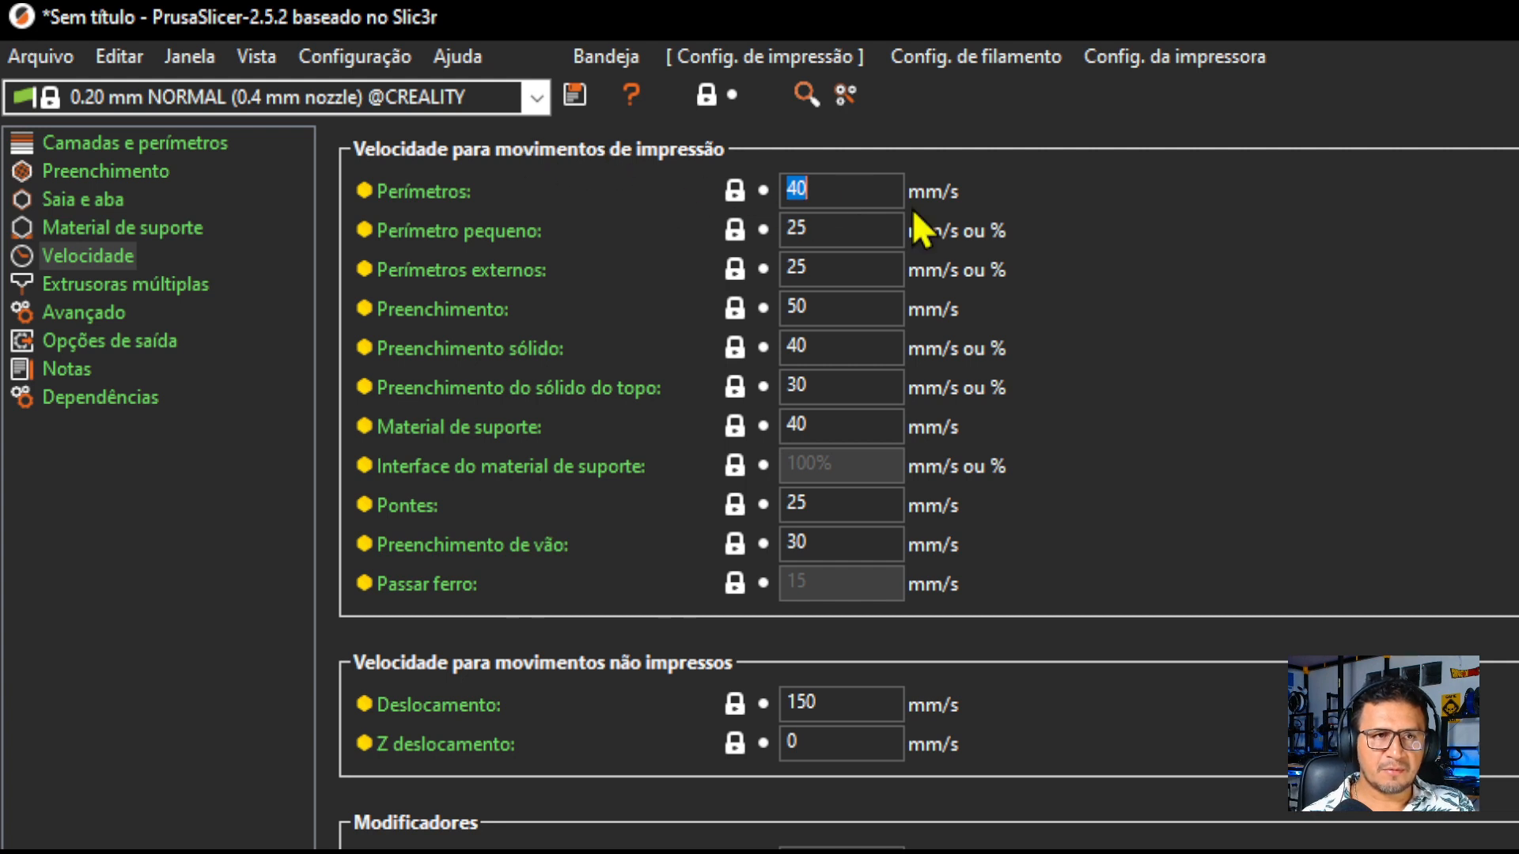
pyautogui.write('0')
pyautogui.press('Tab')
pyautogui.write('0')
pyautogui.press('Tab')
pyautogui.write('0')
pyautogui.press('Tab')
pyautogui.write('0')
pyautogui.press('Tab')
pyautogui.write('0')
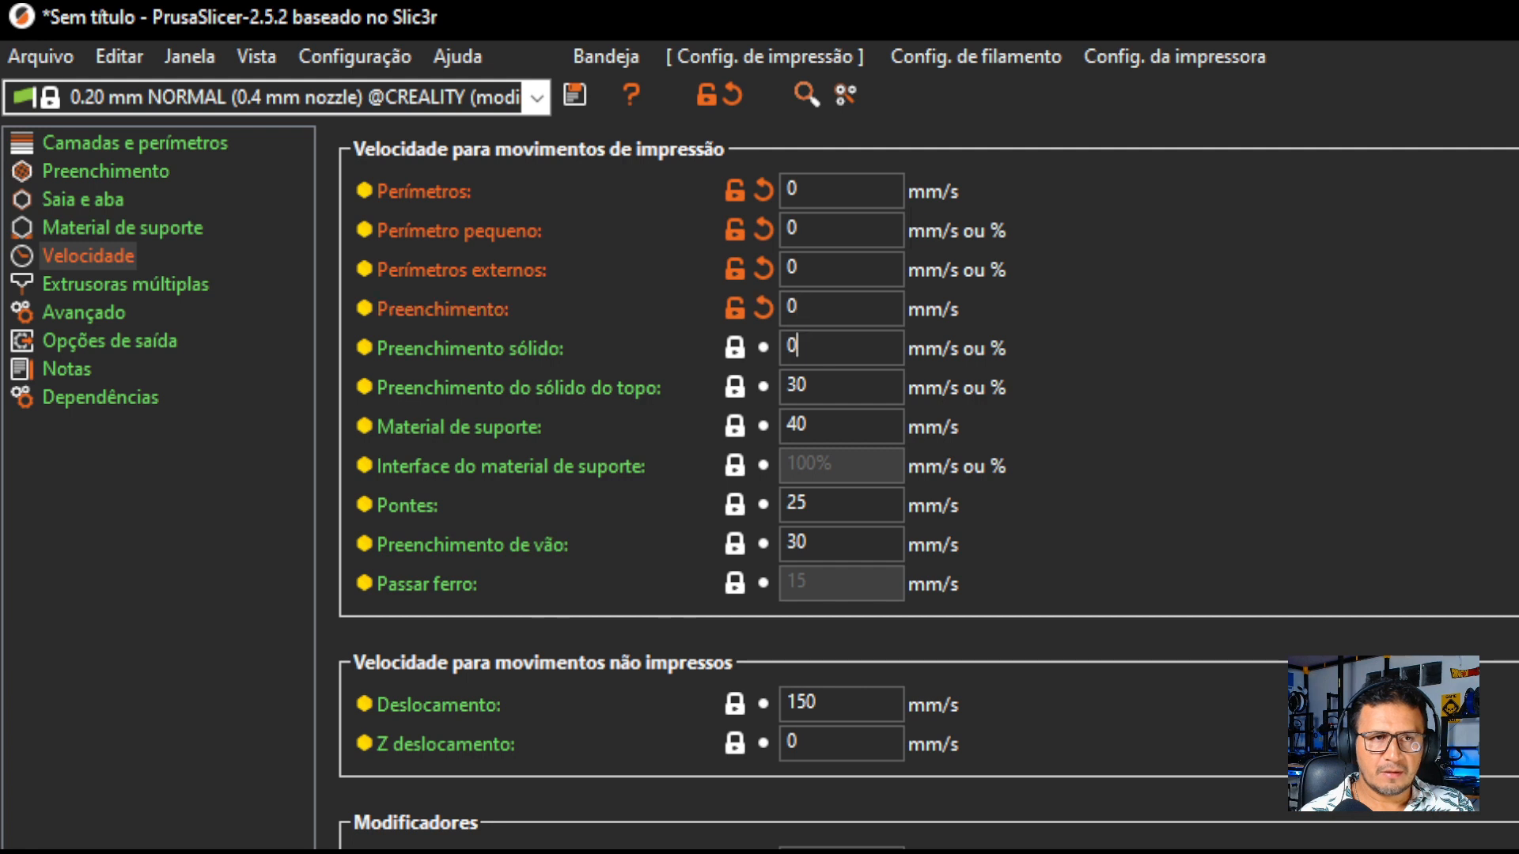
# - Set the print speeds for top solid infill, support material, bridges and gap fill to 0
pyautogui.press('Tab')
pyautogui.write('0')
pyautogui.press('Tab')
pyautogui.write('0')
pyautogui.press('Tab')
pyautogui.write('0')
pyautogui.press('Tab')
pyautogui.write('0')
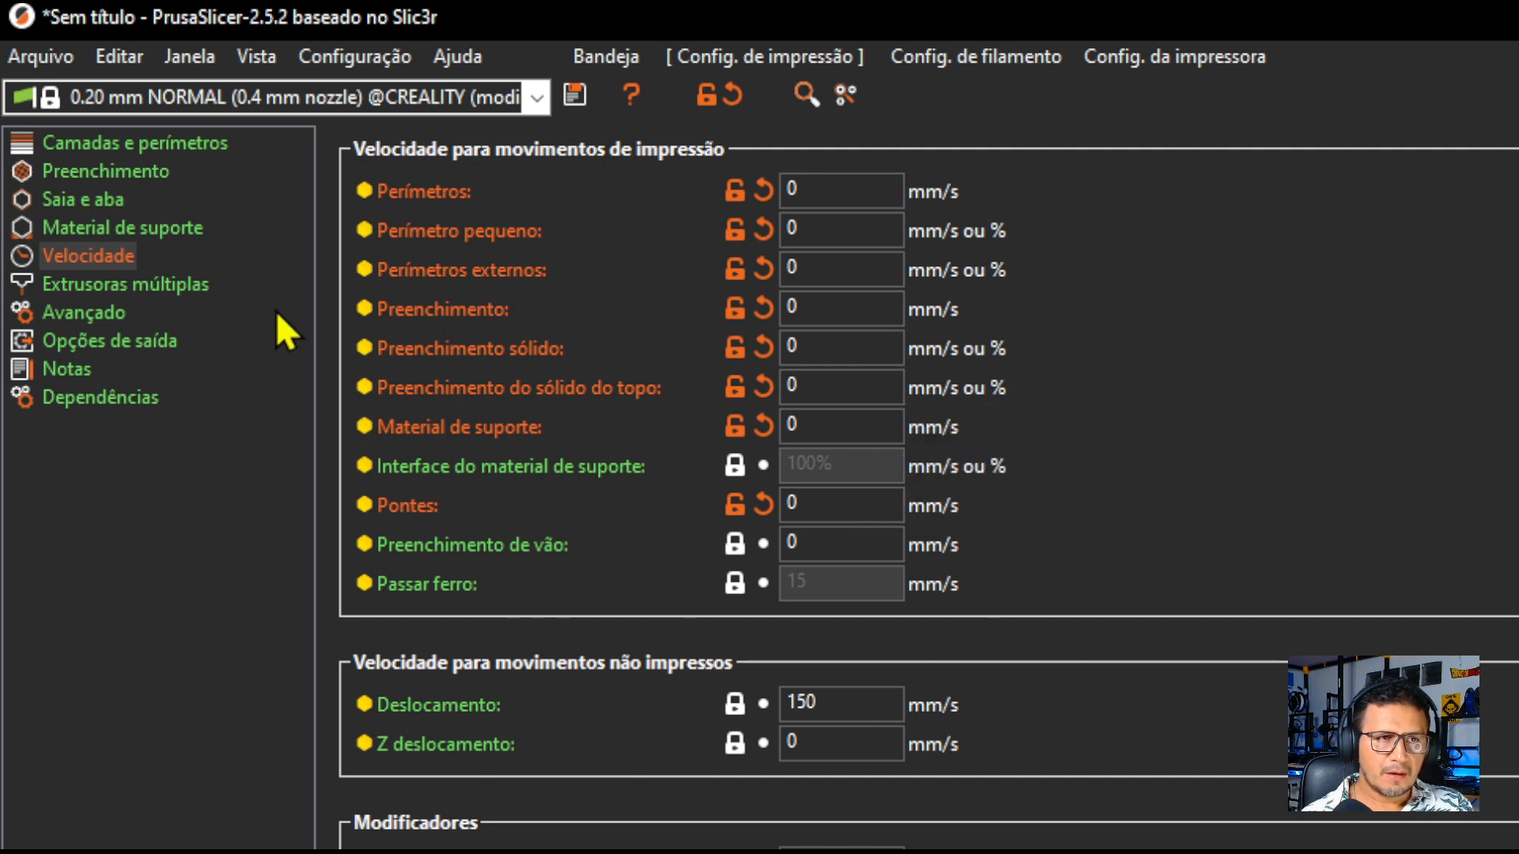
# - Set the default, first layer, perimeter and external perimeter extrusion widths to 0,4 mm in the advanced print settings
pyautogui.click(80, 314)
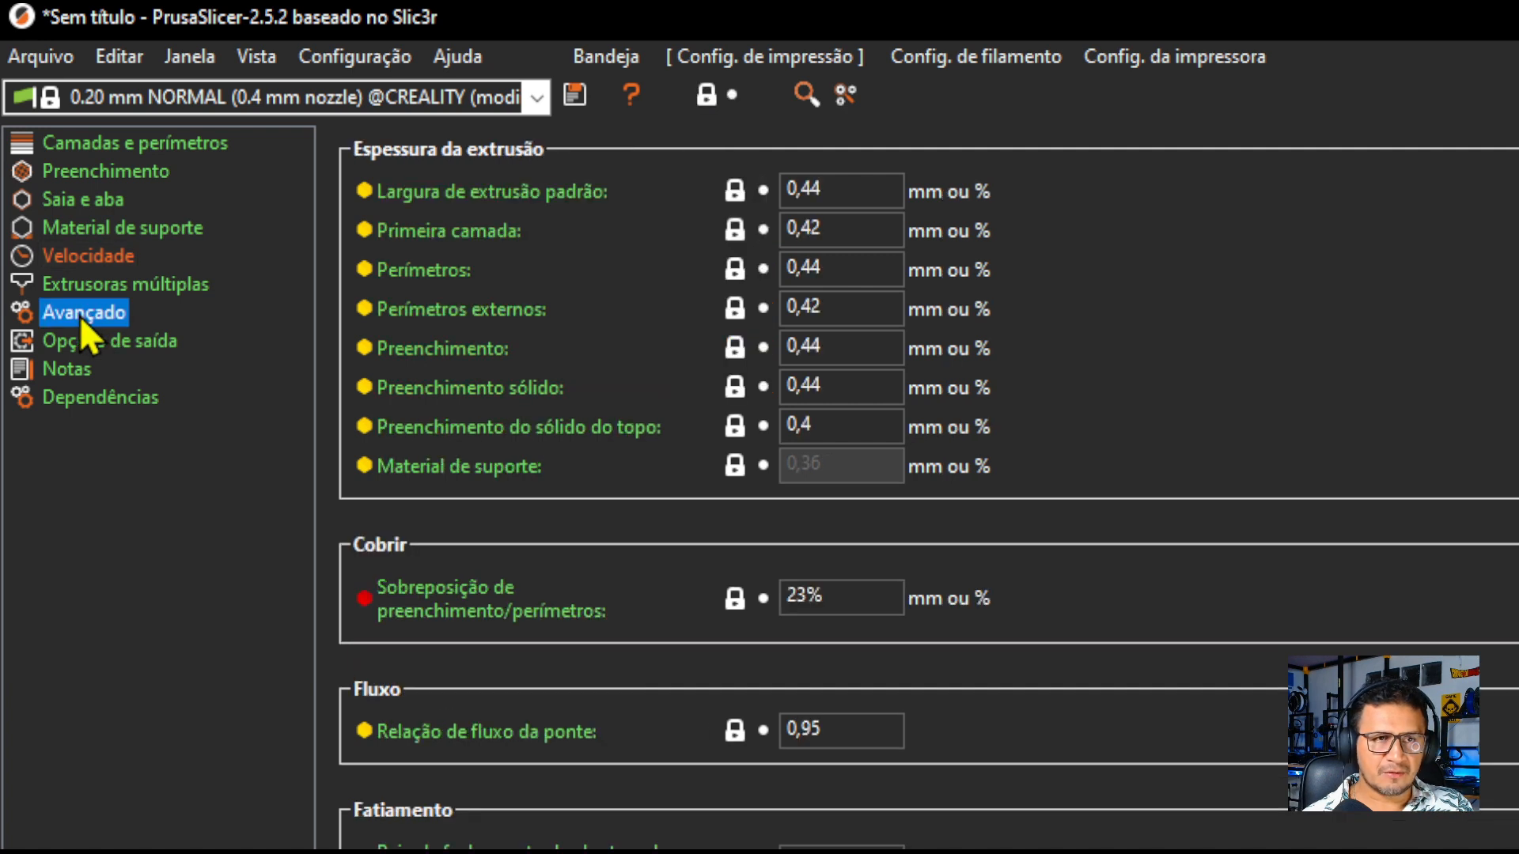
pyautogui.click(854, 193)
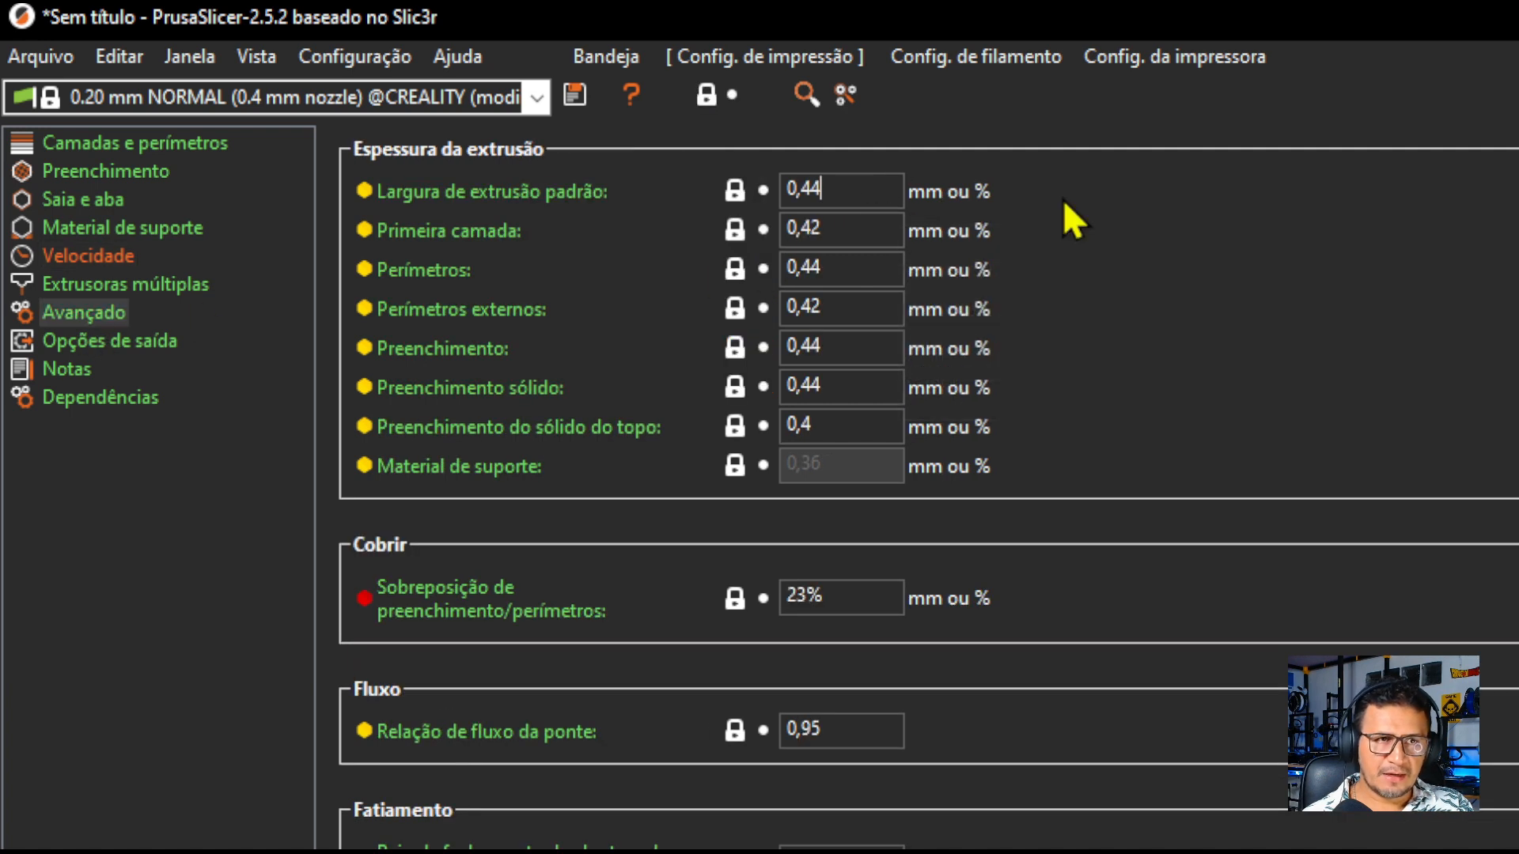
pyautogui.press('BackSpace')
pyautogui.press('Tab')
pyautogui.write('0,4')
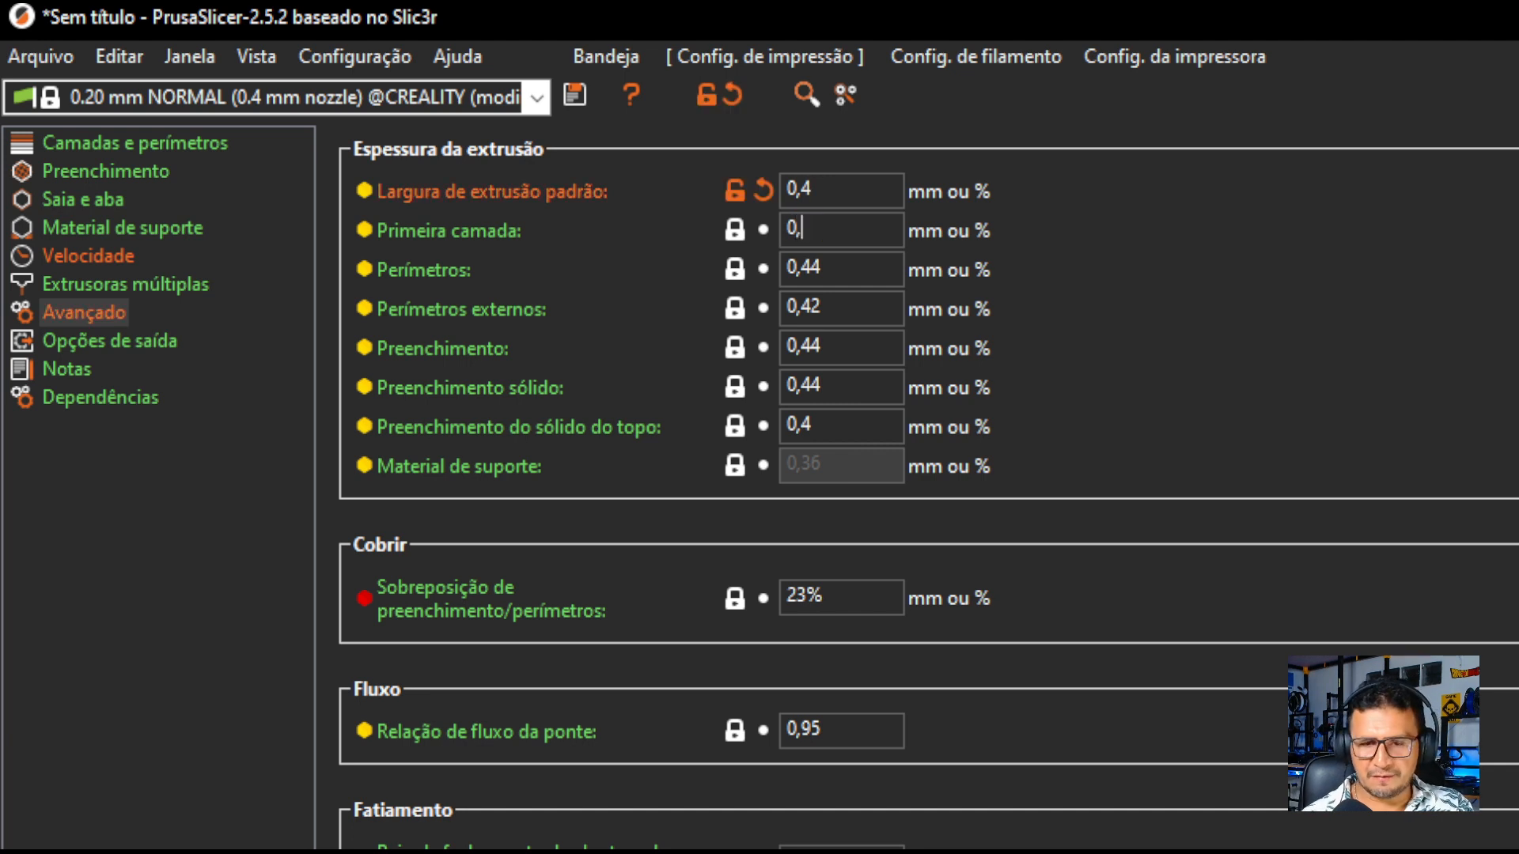
pyautogui.press('Tab')
pyautogui.write('0,4')
pyautogui.press('Tab')
pyautogui.write('0,4')
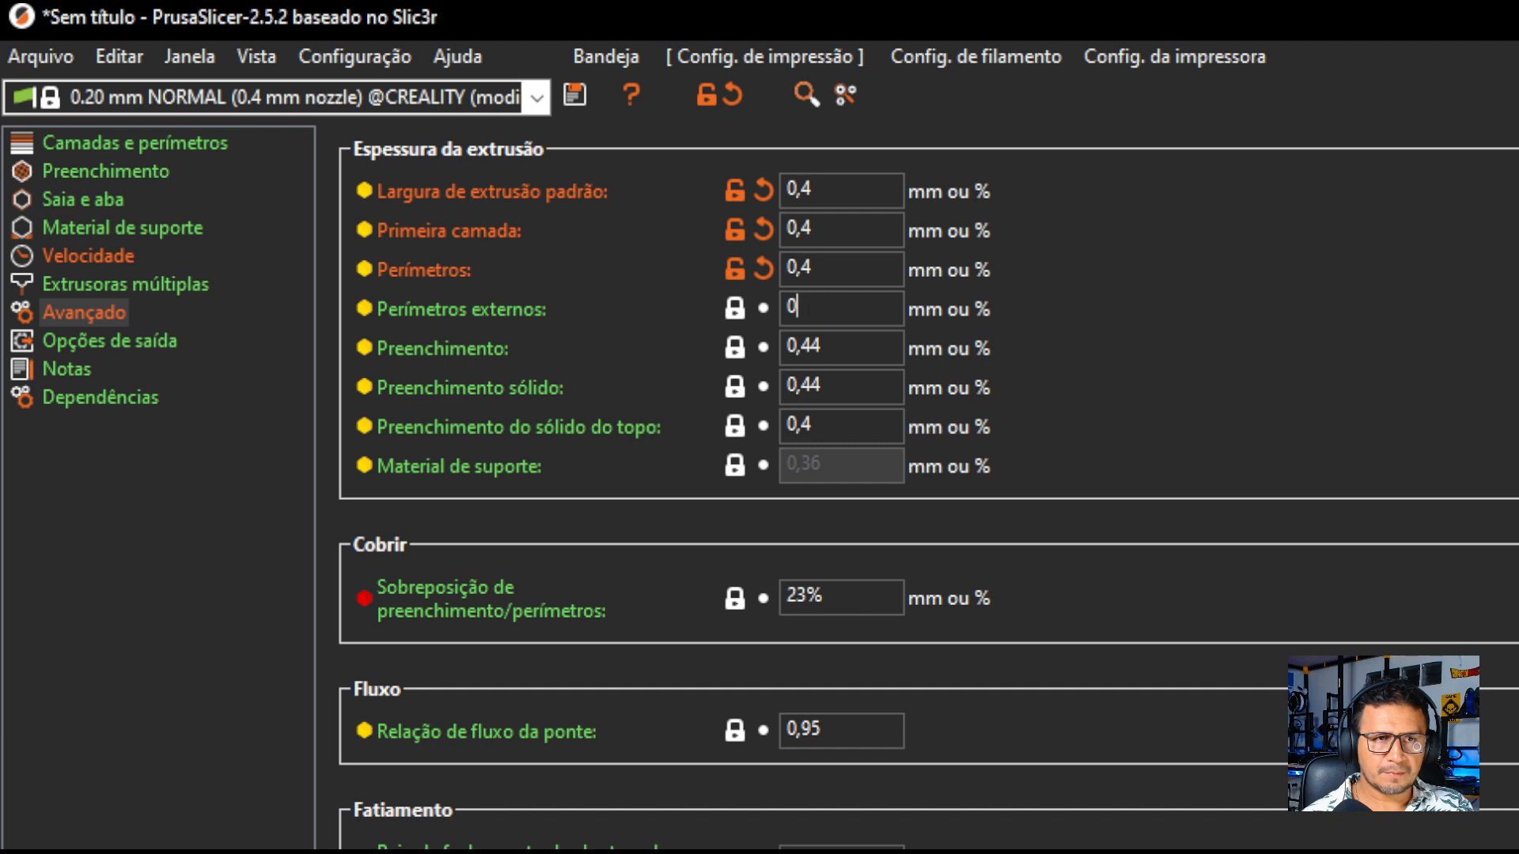
# - Set the infill and solid infill extrusion widths to 0,4 mm
pyautogui.press('Tab')
pyautogui.write('0,4')
pyautogui.press('Tab')
pyautogui.write('0,4')
pyautogui.press('Tab')
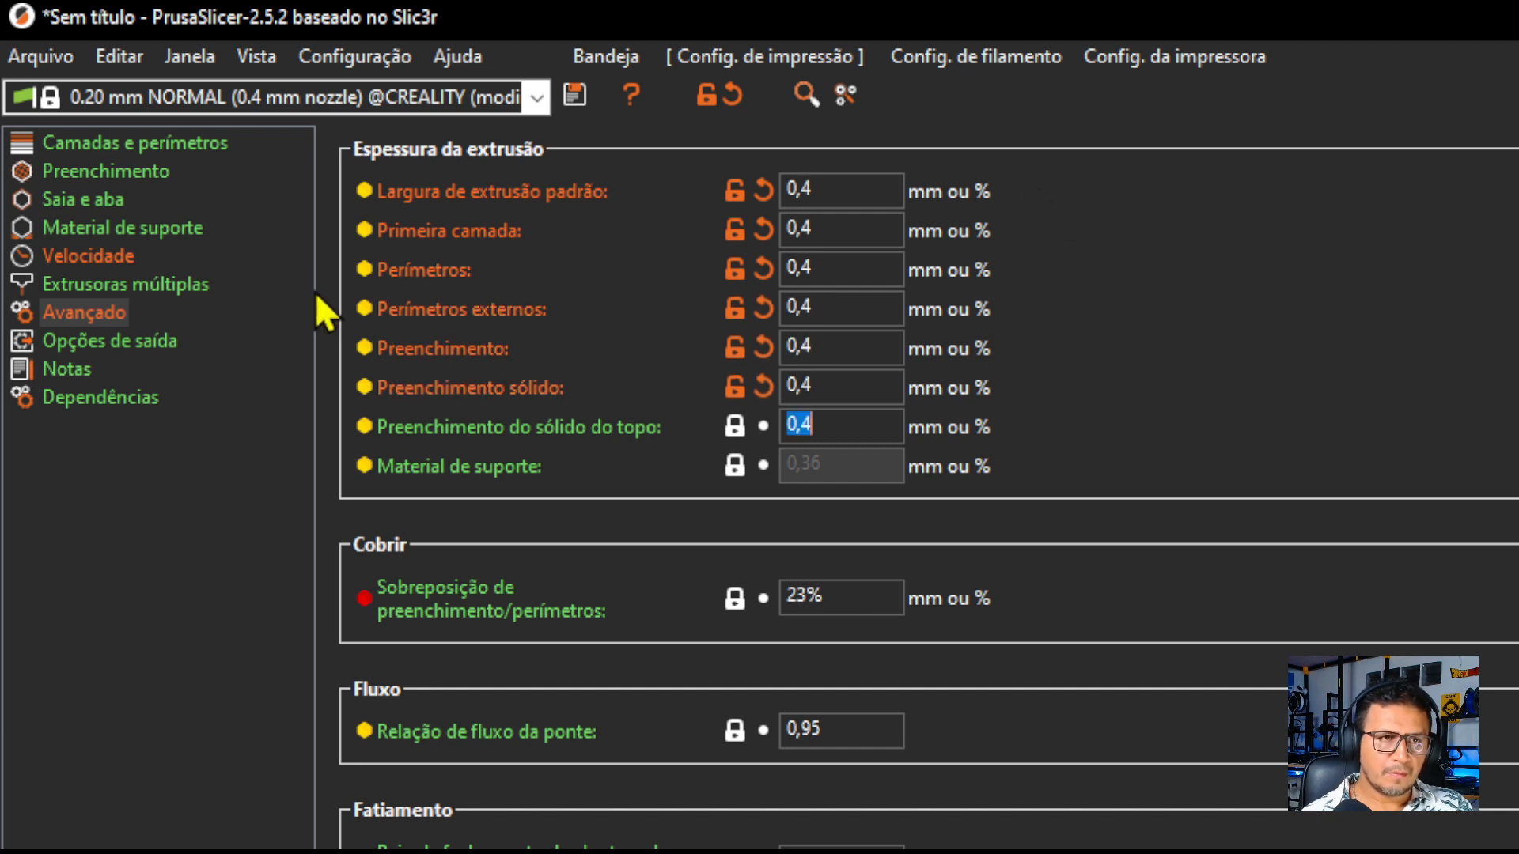
# - Slice the cube again with the modified print settings and inspect its volumetric flow preview
pyautogui.click(625, 55)
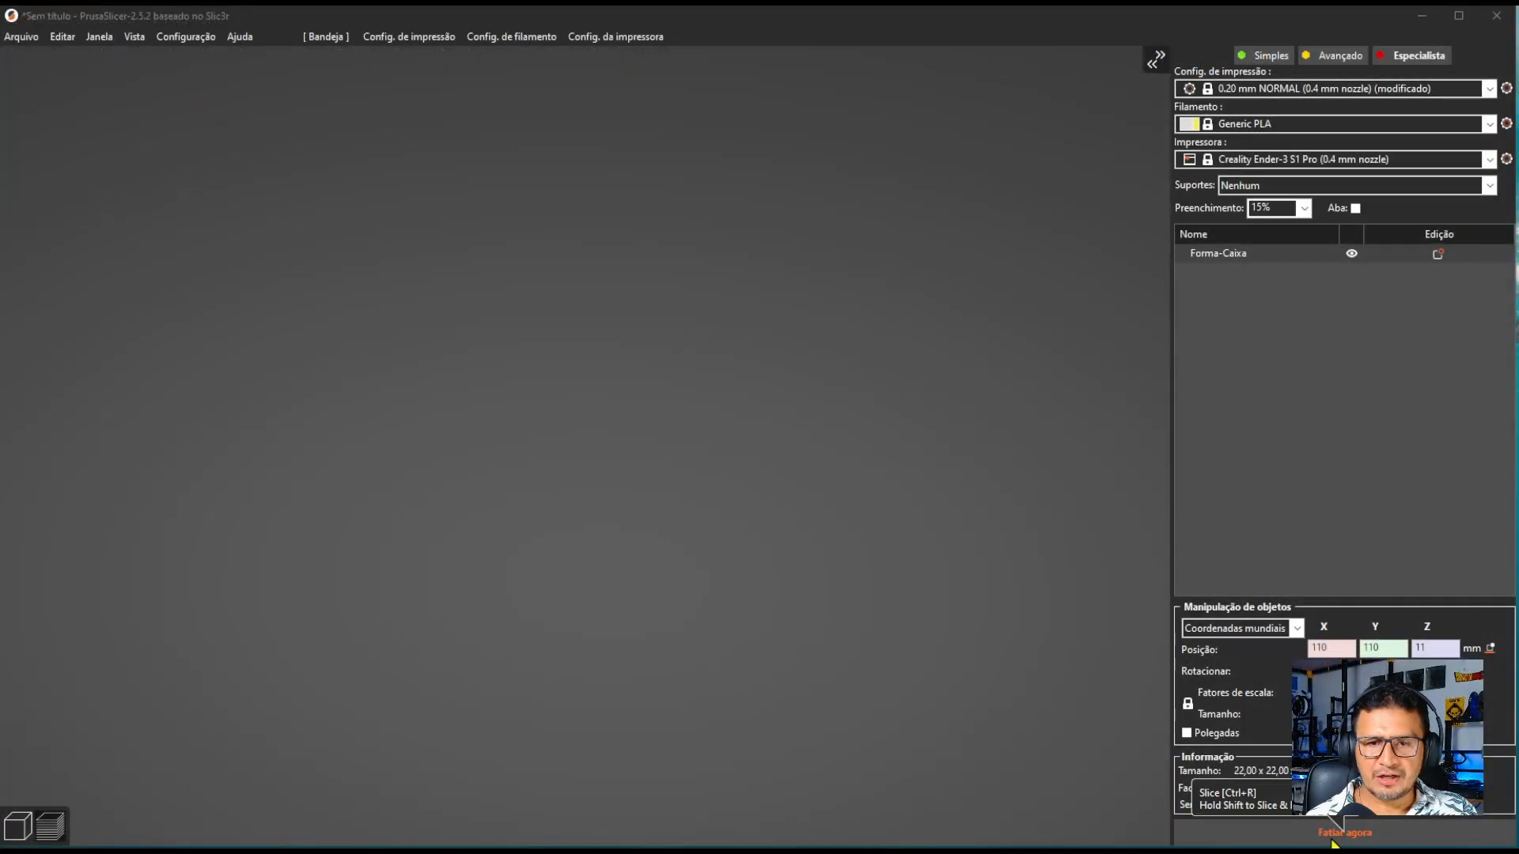
pyautogui.click(1334, 837)
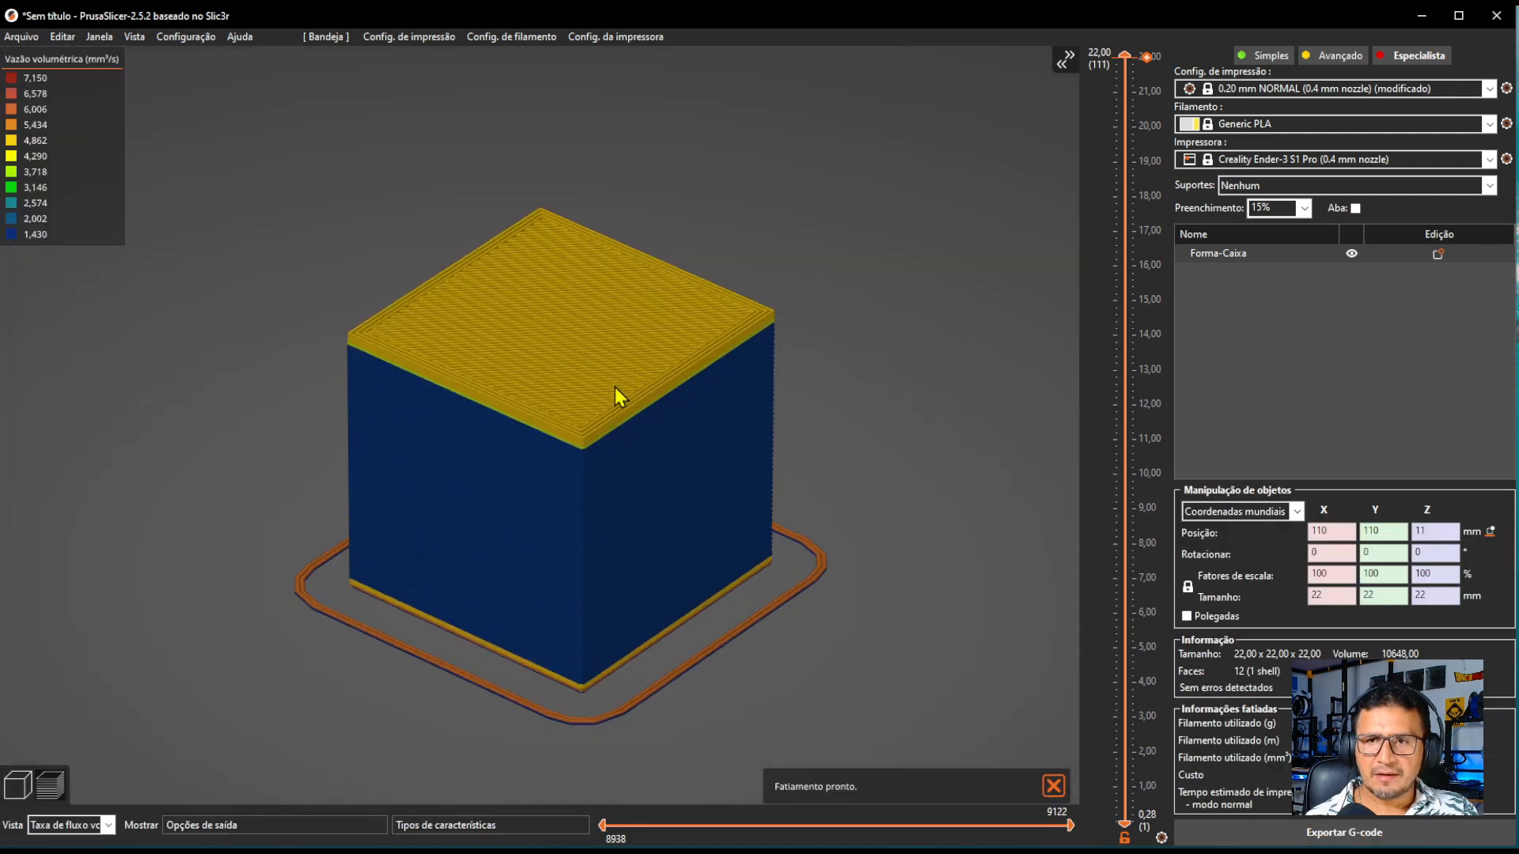
pyautogui.scroll(2, 920, 454)
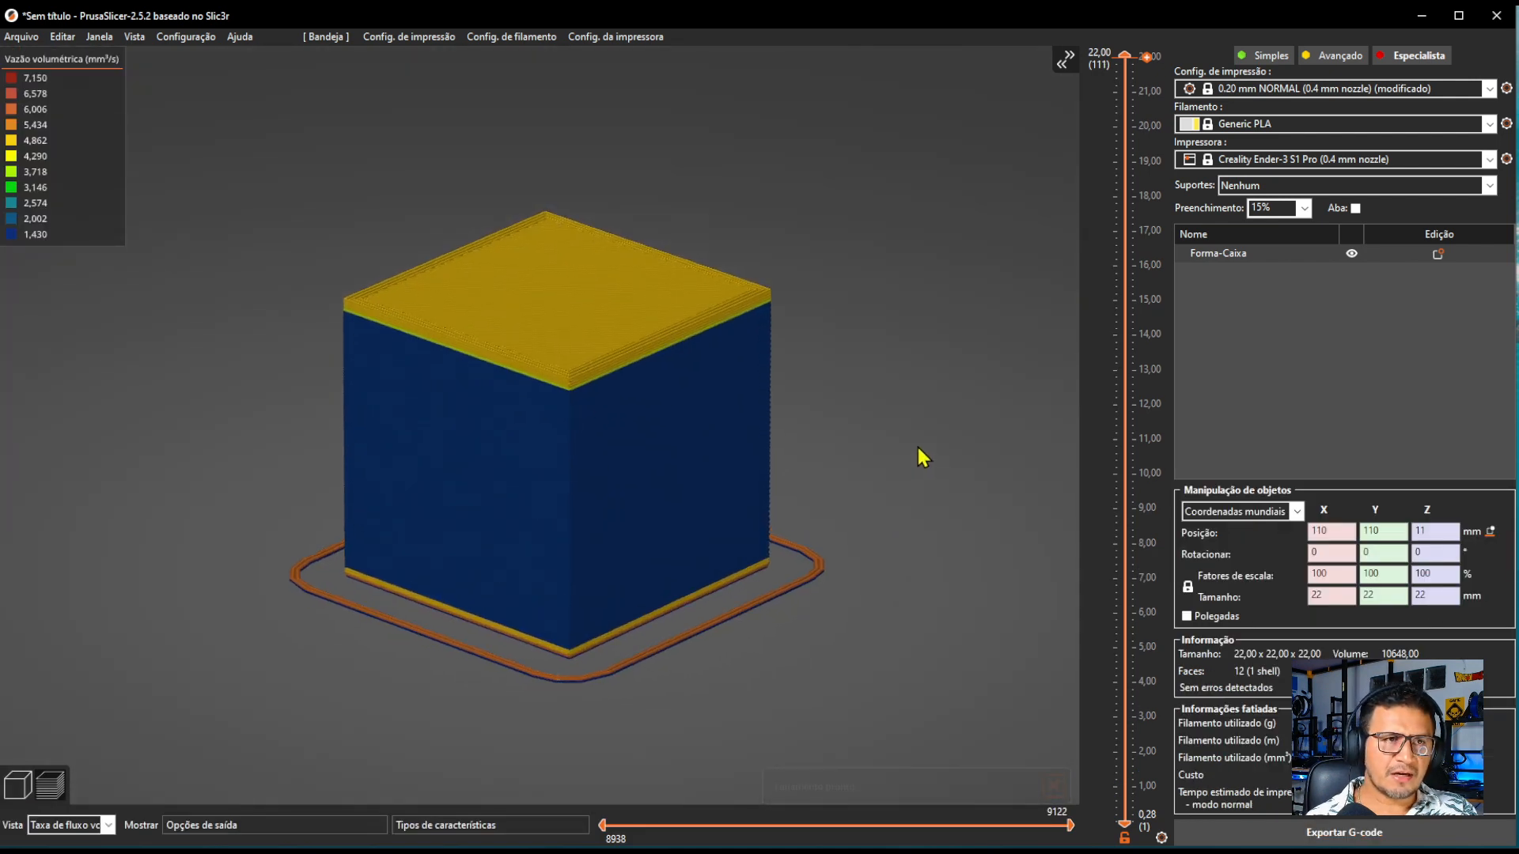
pyautogui.moveTo(918, 448); pyautogui.dragTo(917, 453)
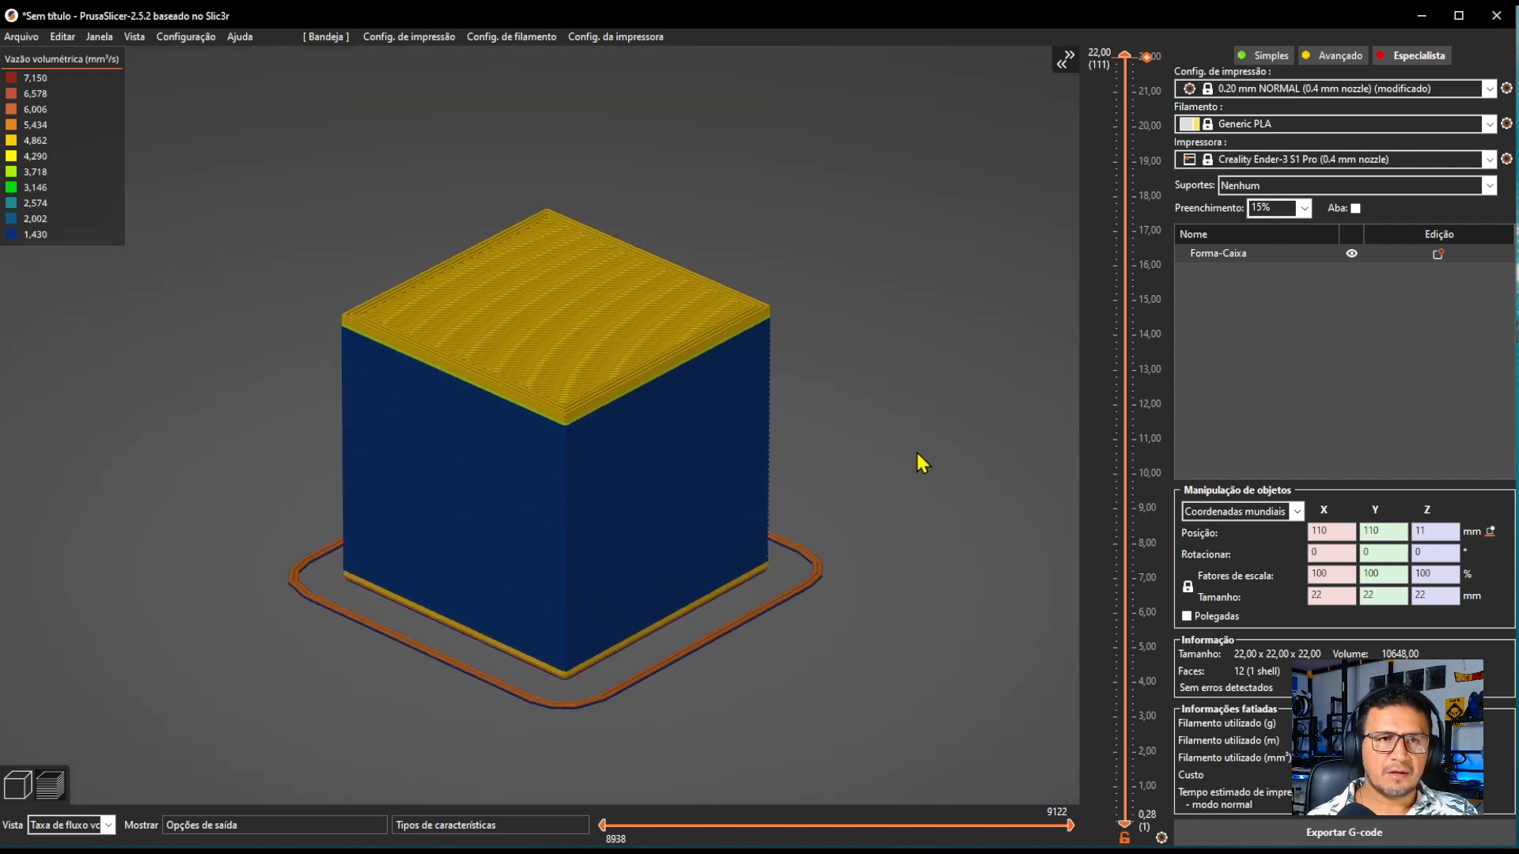
pyautogui.moveTo(919, 303); pyautogui.dragTo(916, 321, button='right')
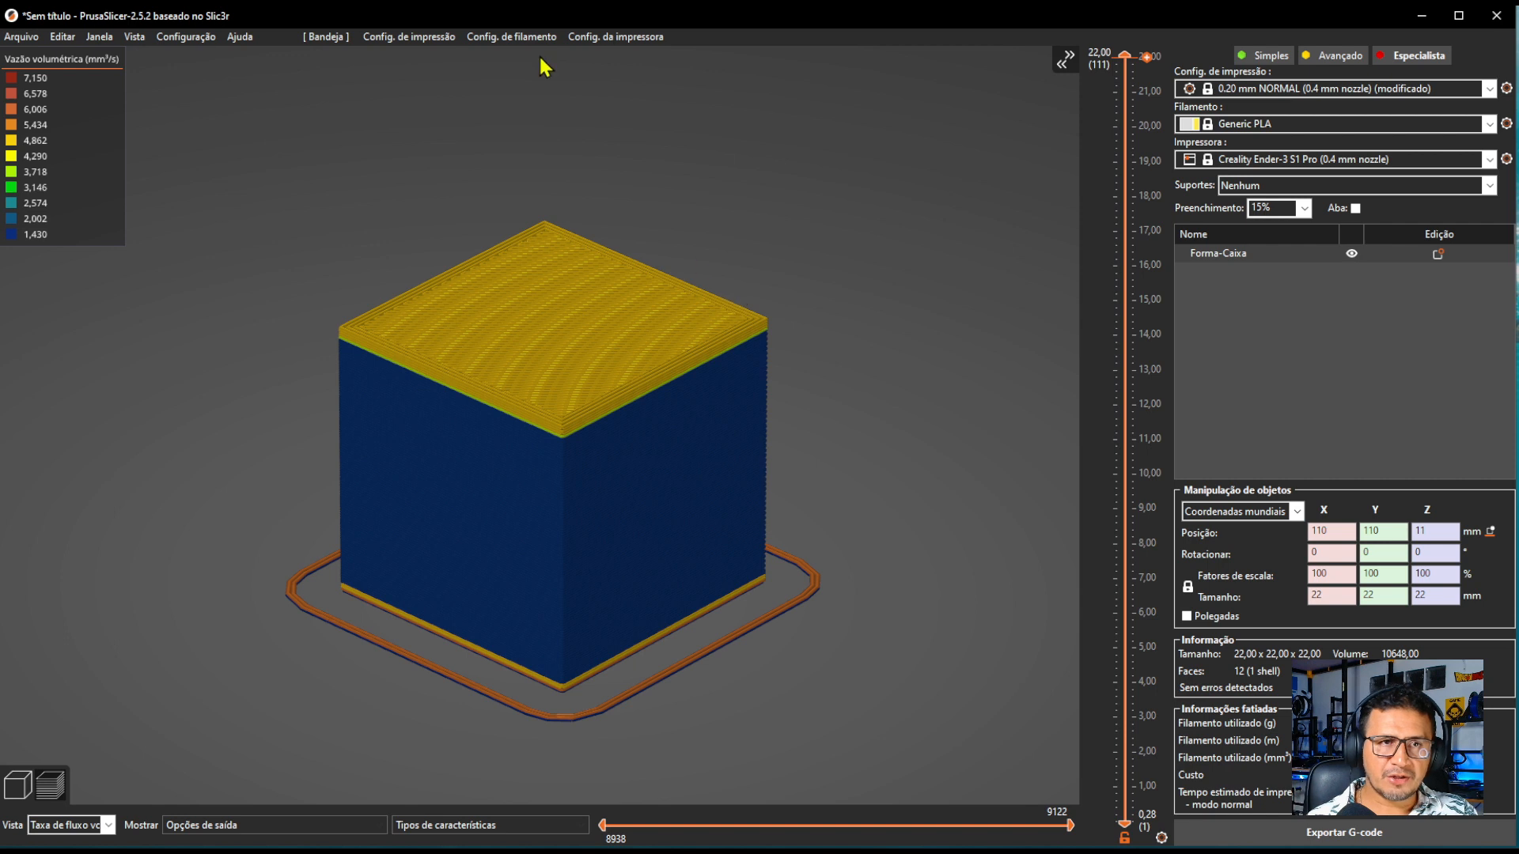
# - Disable automatic cooling (Ativar o resfriamento automático) in the Generic PLA filament's cooling settings
pyautogui.click(518, 37)
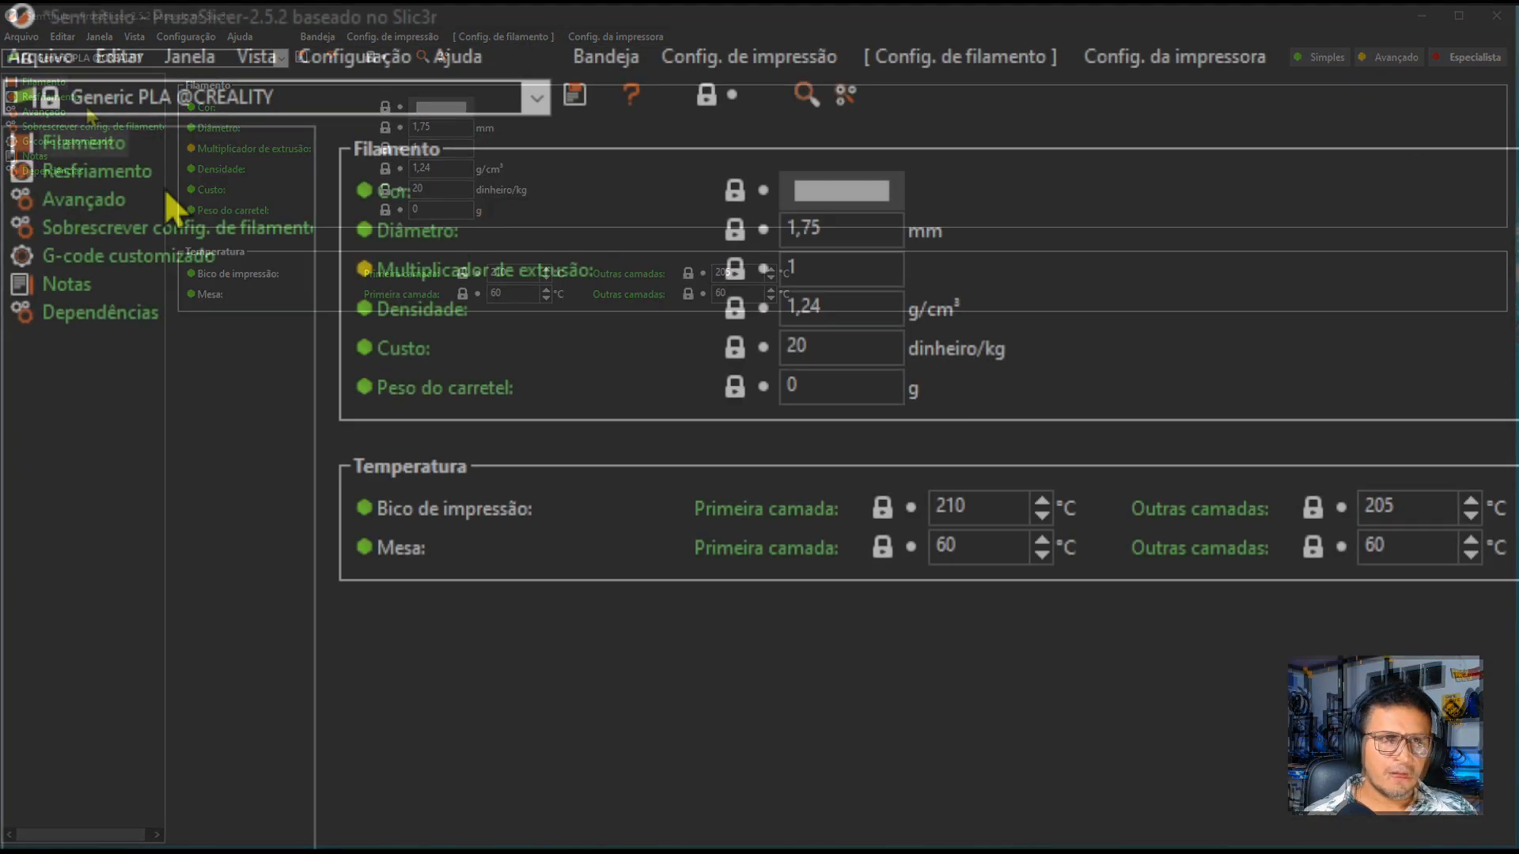
pyautogui.click(98, 180)
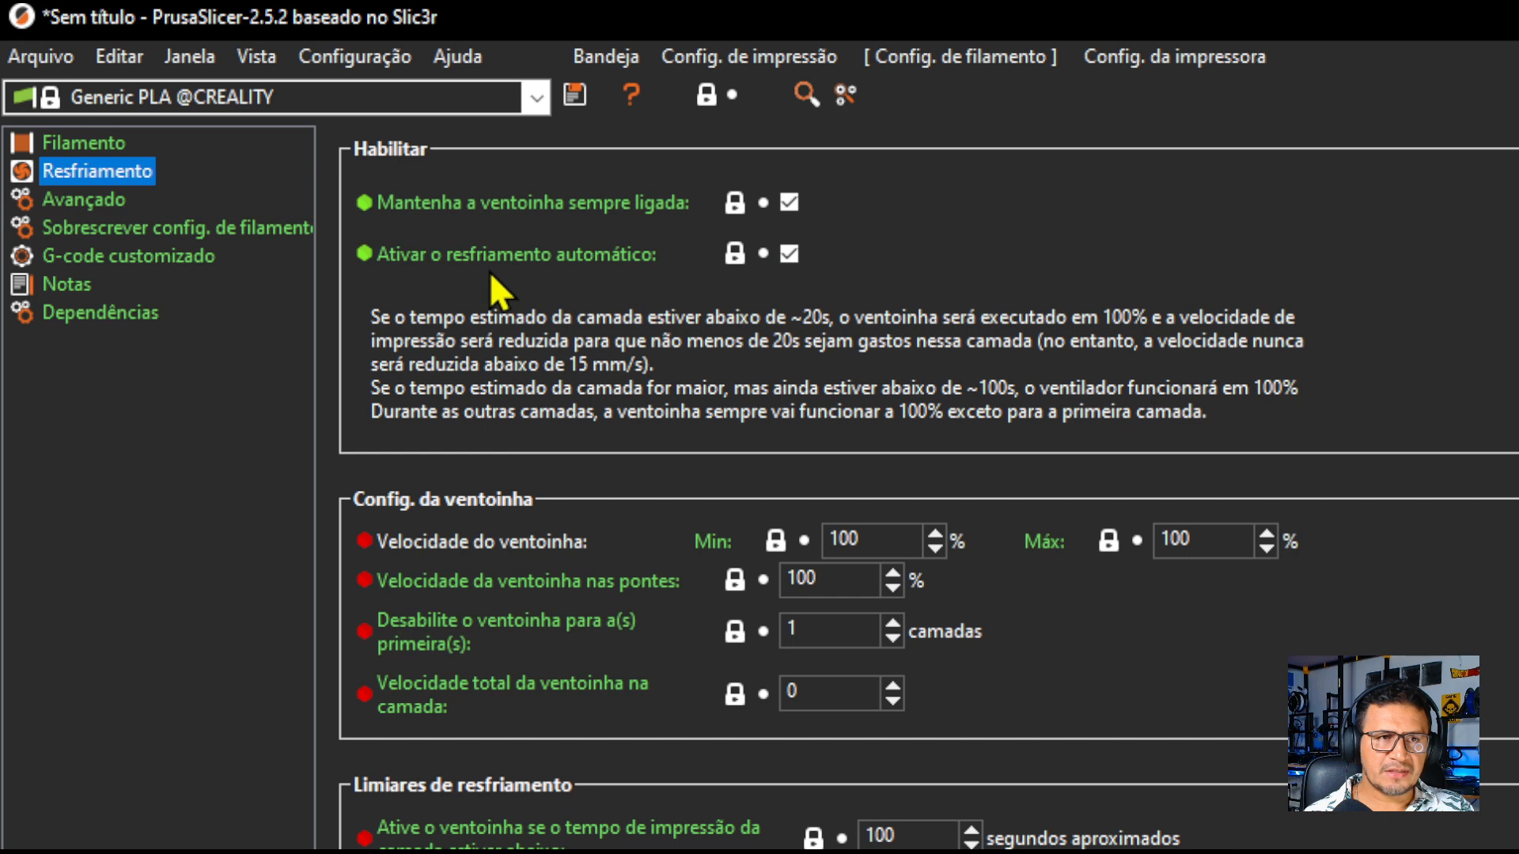
pyautogui.click(787, 253)
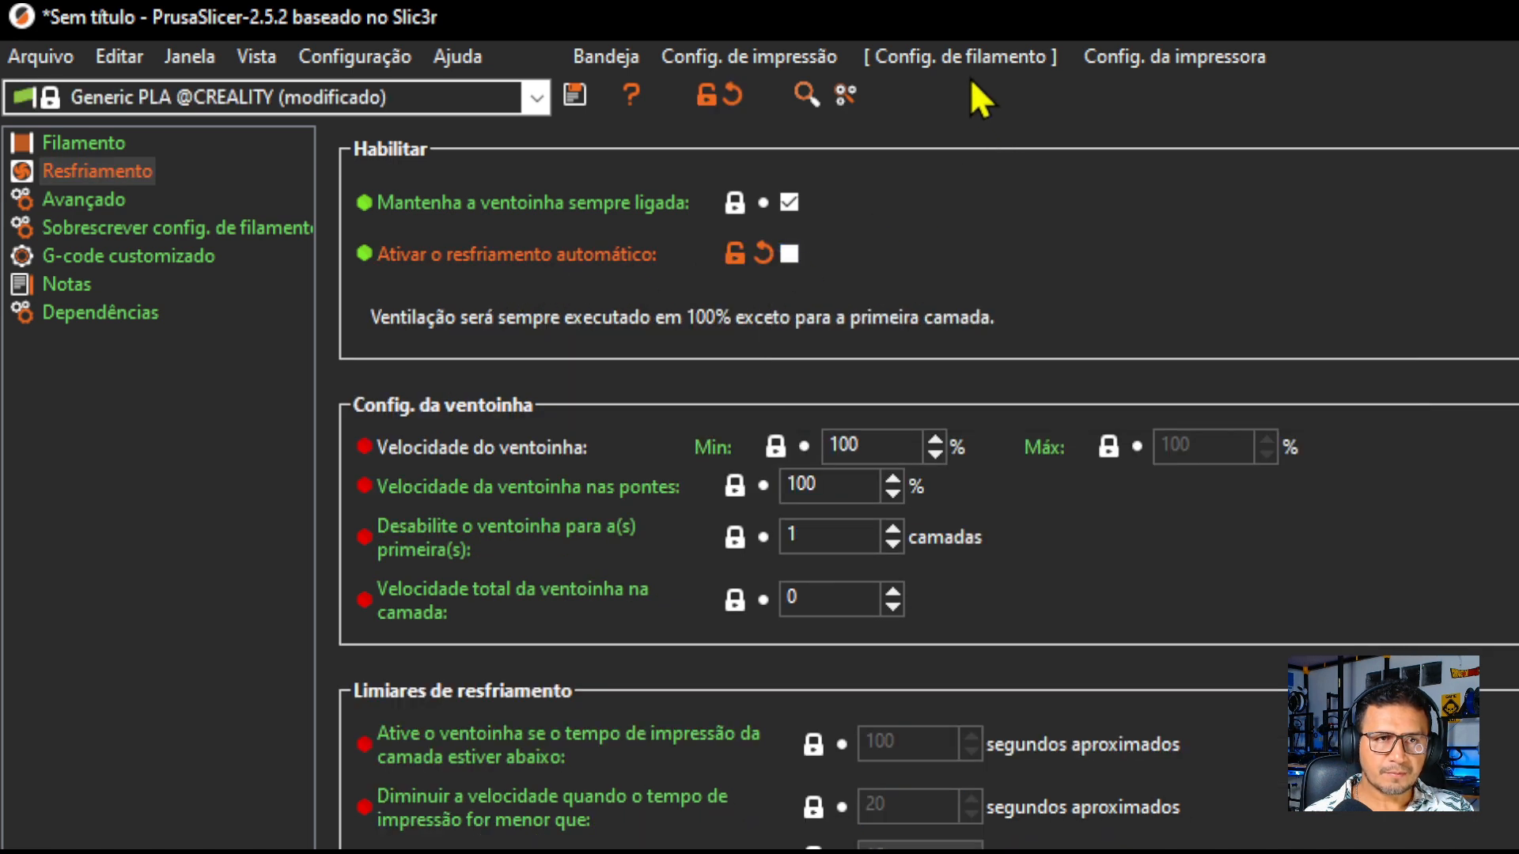
# - Disable thick bridges (Pontes grossas) in the print settings for layers and perimeters
pyautogui.click(778, 62)
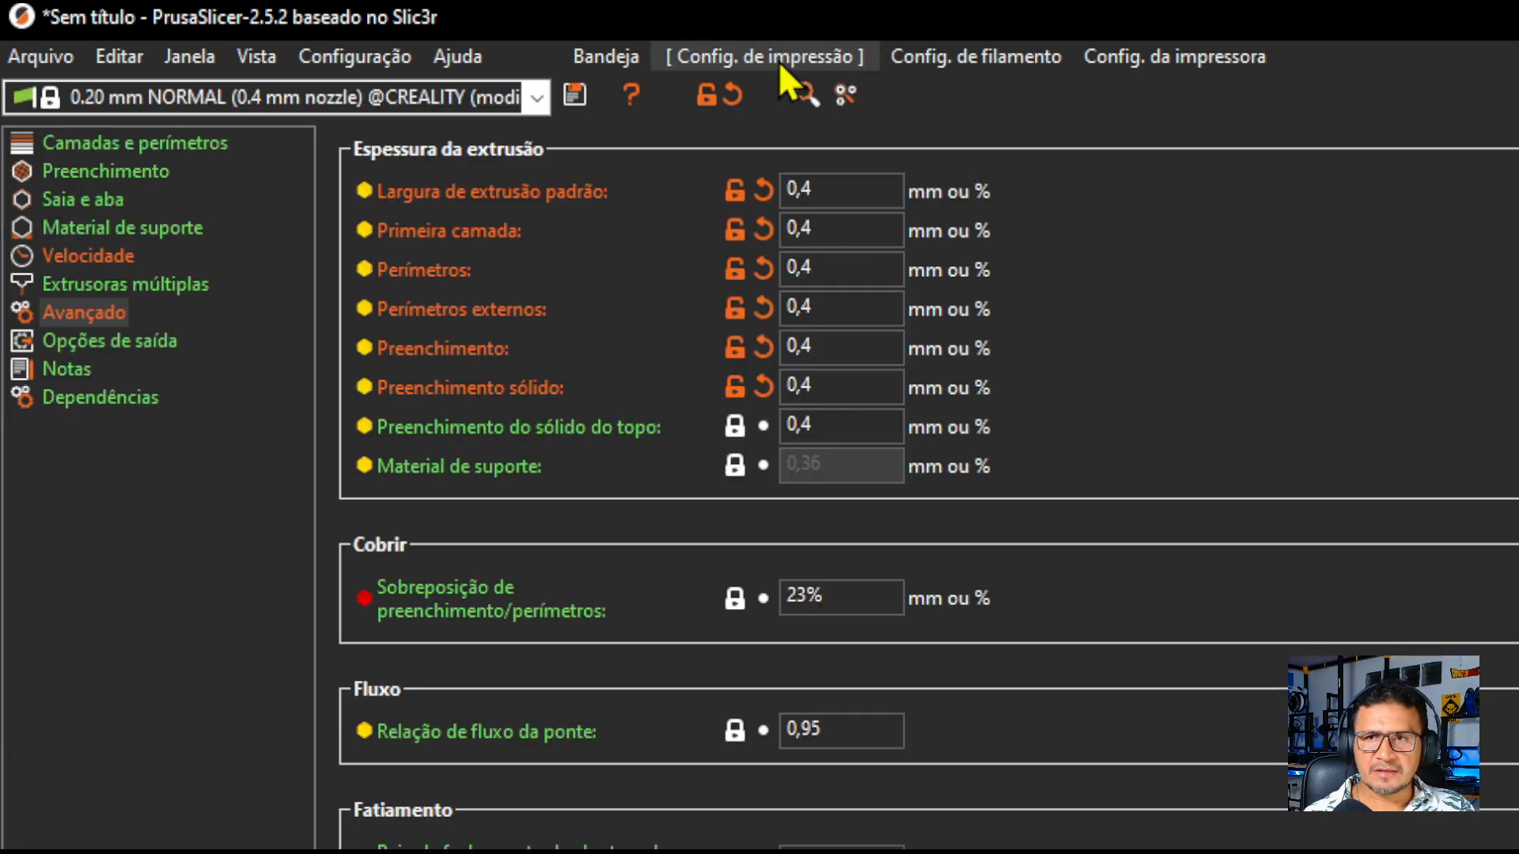
pyautogui.click(141, 140)
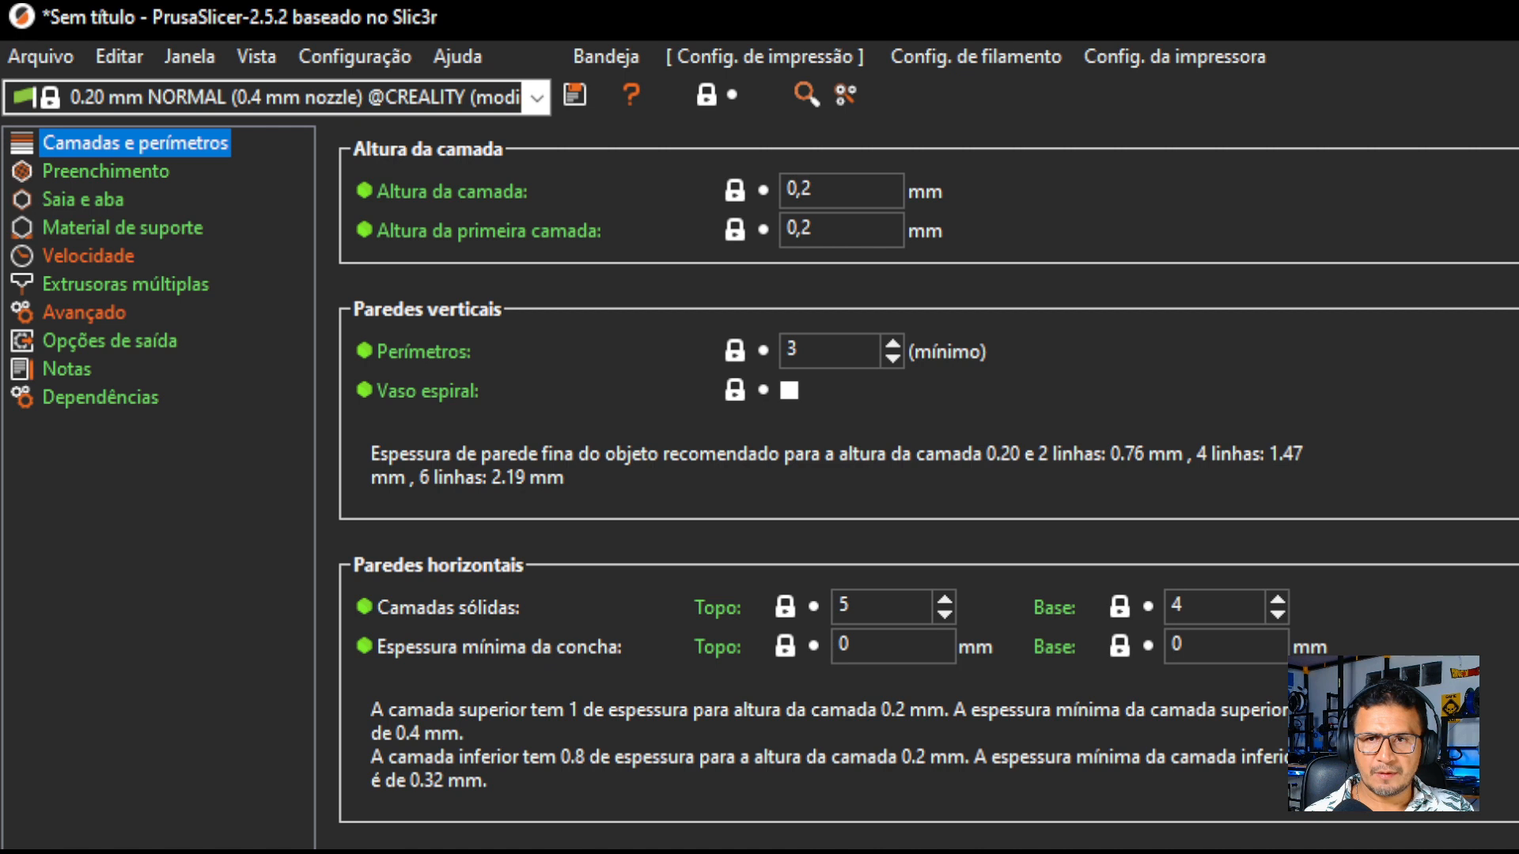
pyautogui.scroll(-1, 927, 484)
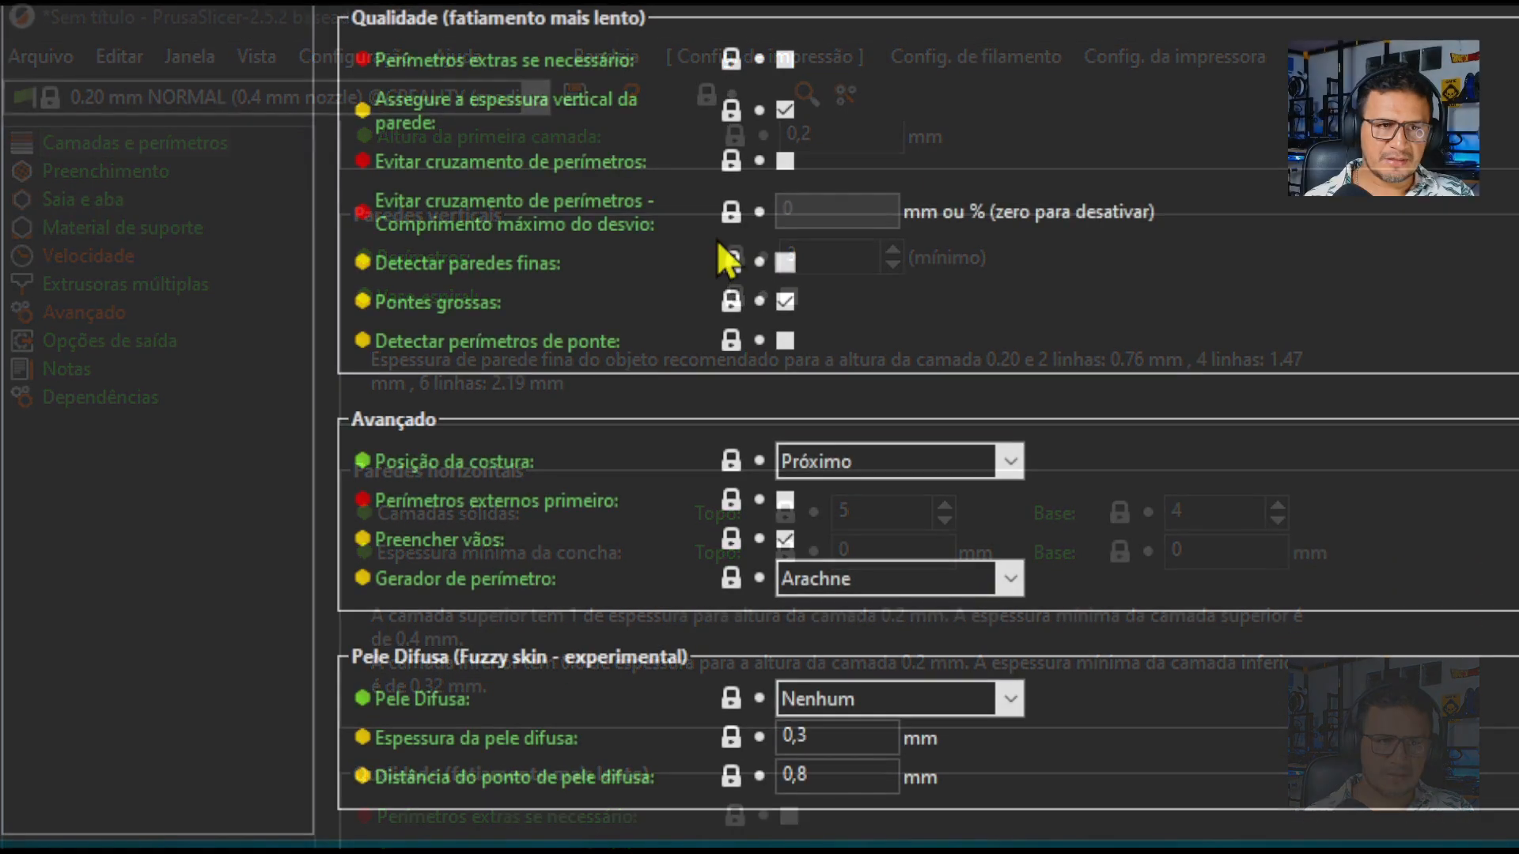
pyautogui.click(786, 302)
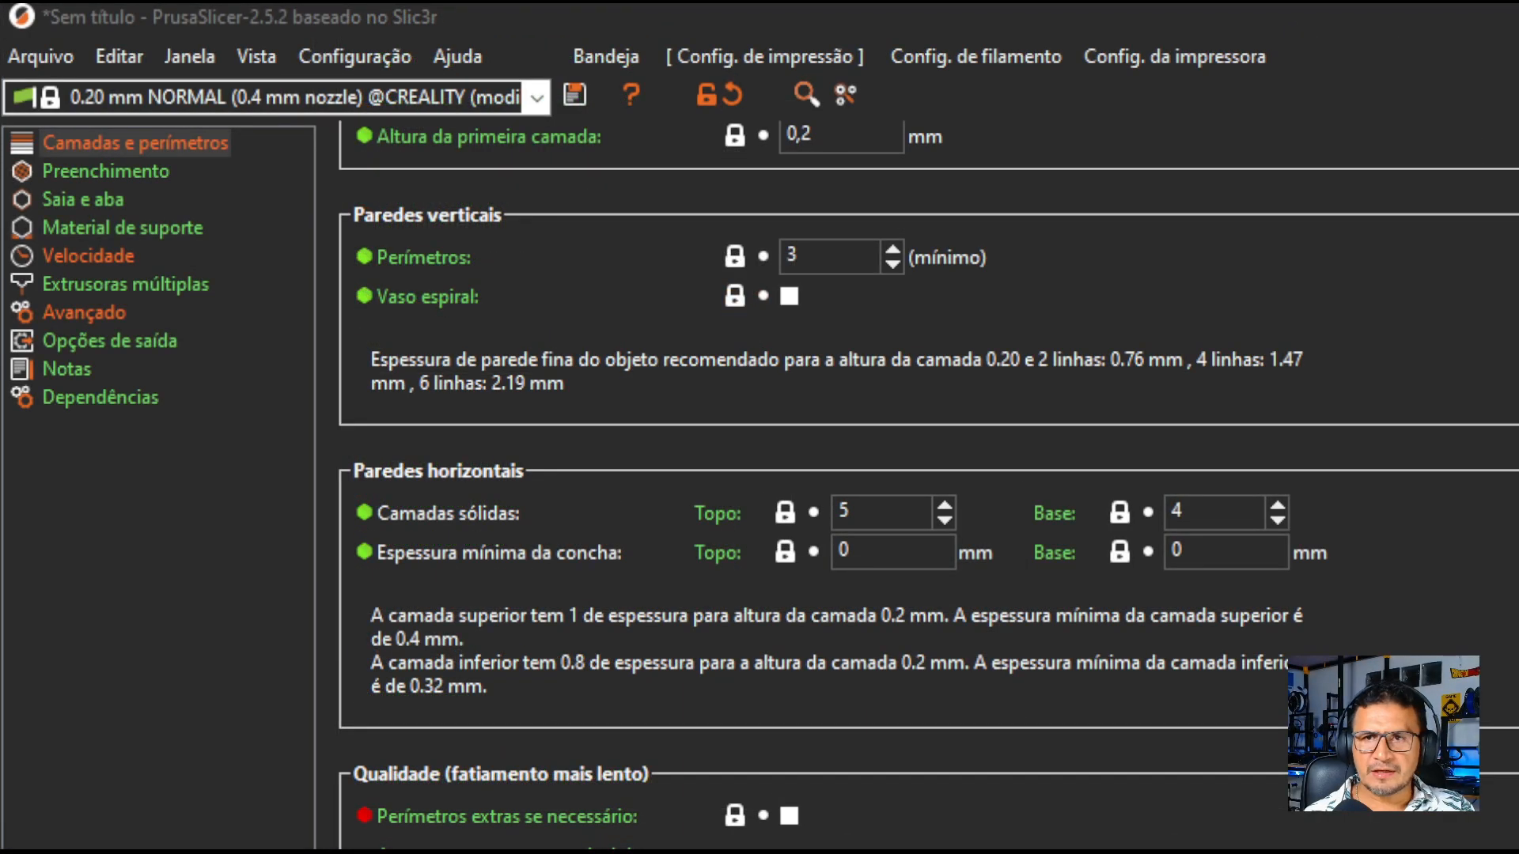
# - Slice the cube with thick bridges disabled and inspect the volumetric flow preview from several angles
pyautogui.click(608, 57)
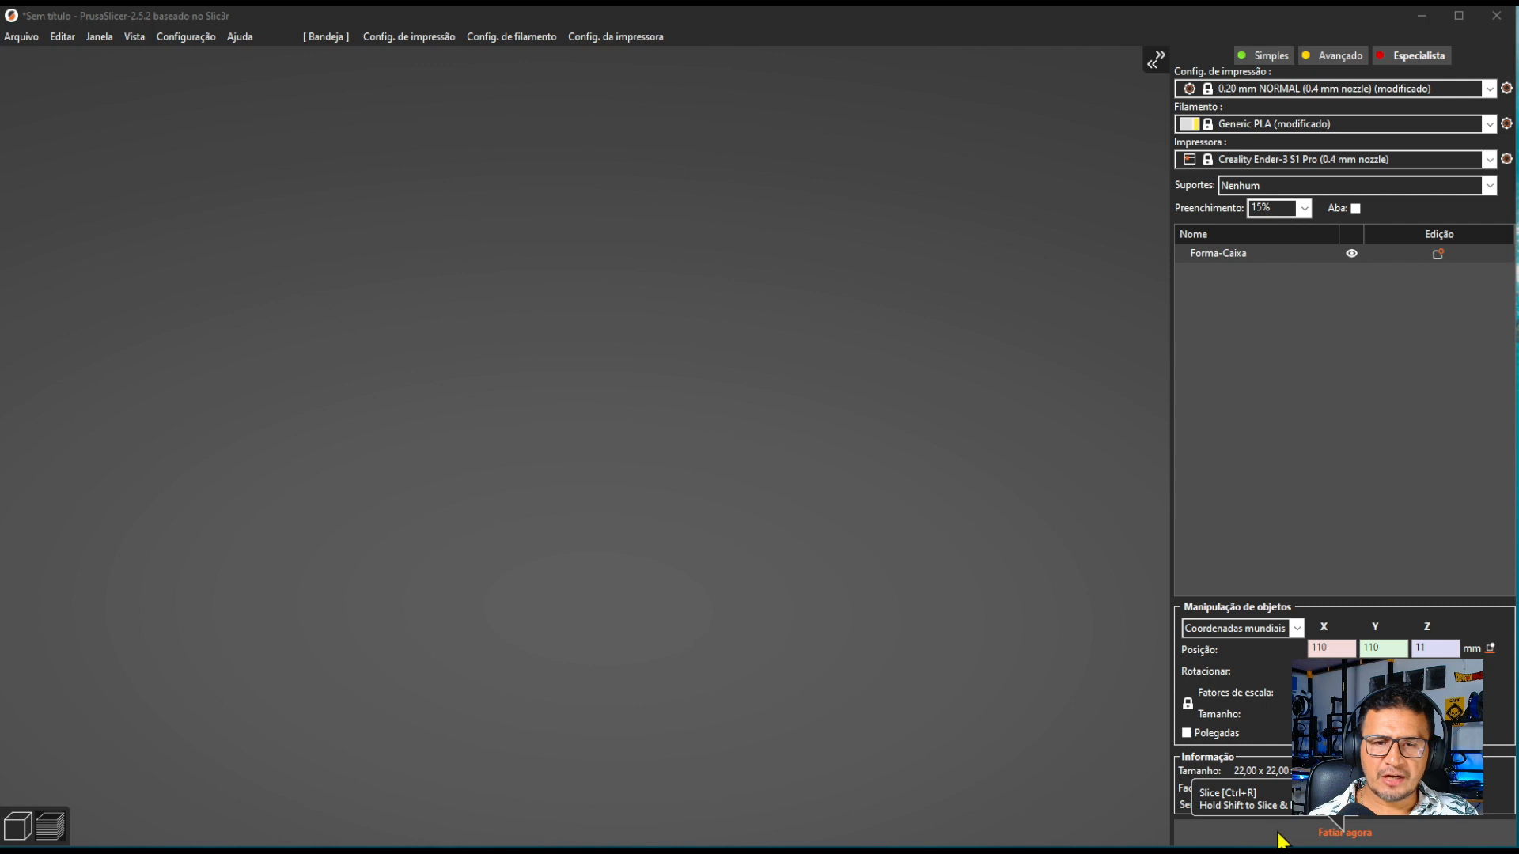
pyautogui.click(1282, 839)
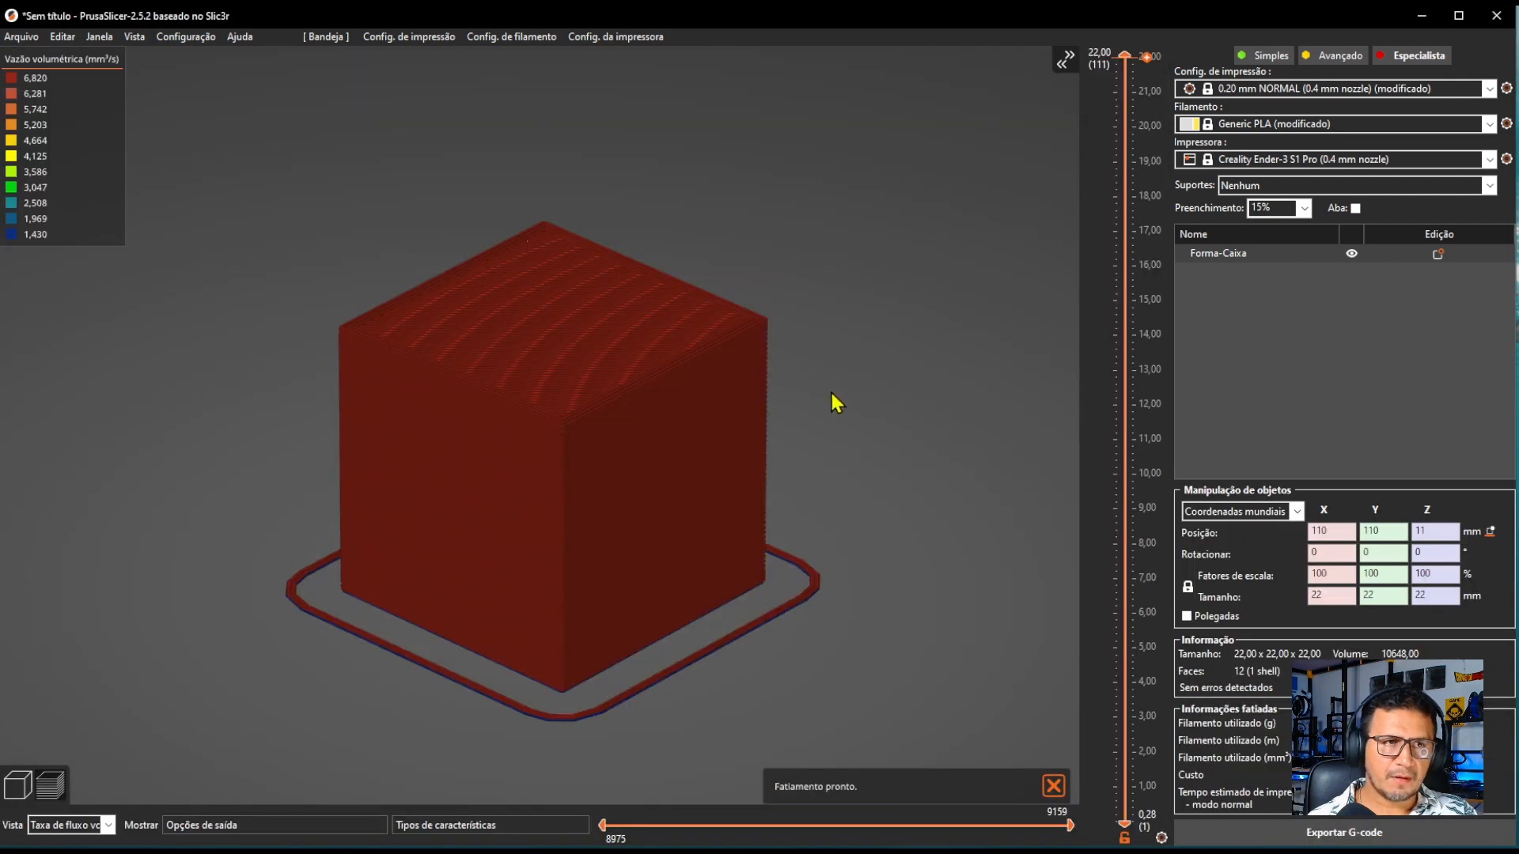
pyautogui.moveTo(835, 387); pyautogui.dragTo(835, 367, button='middle')
pyautogui.moveTo(850, 413); pyautogui.dragTo(854, 412)
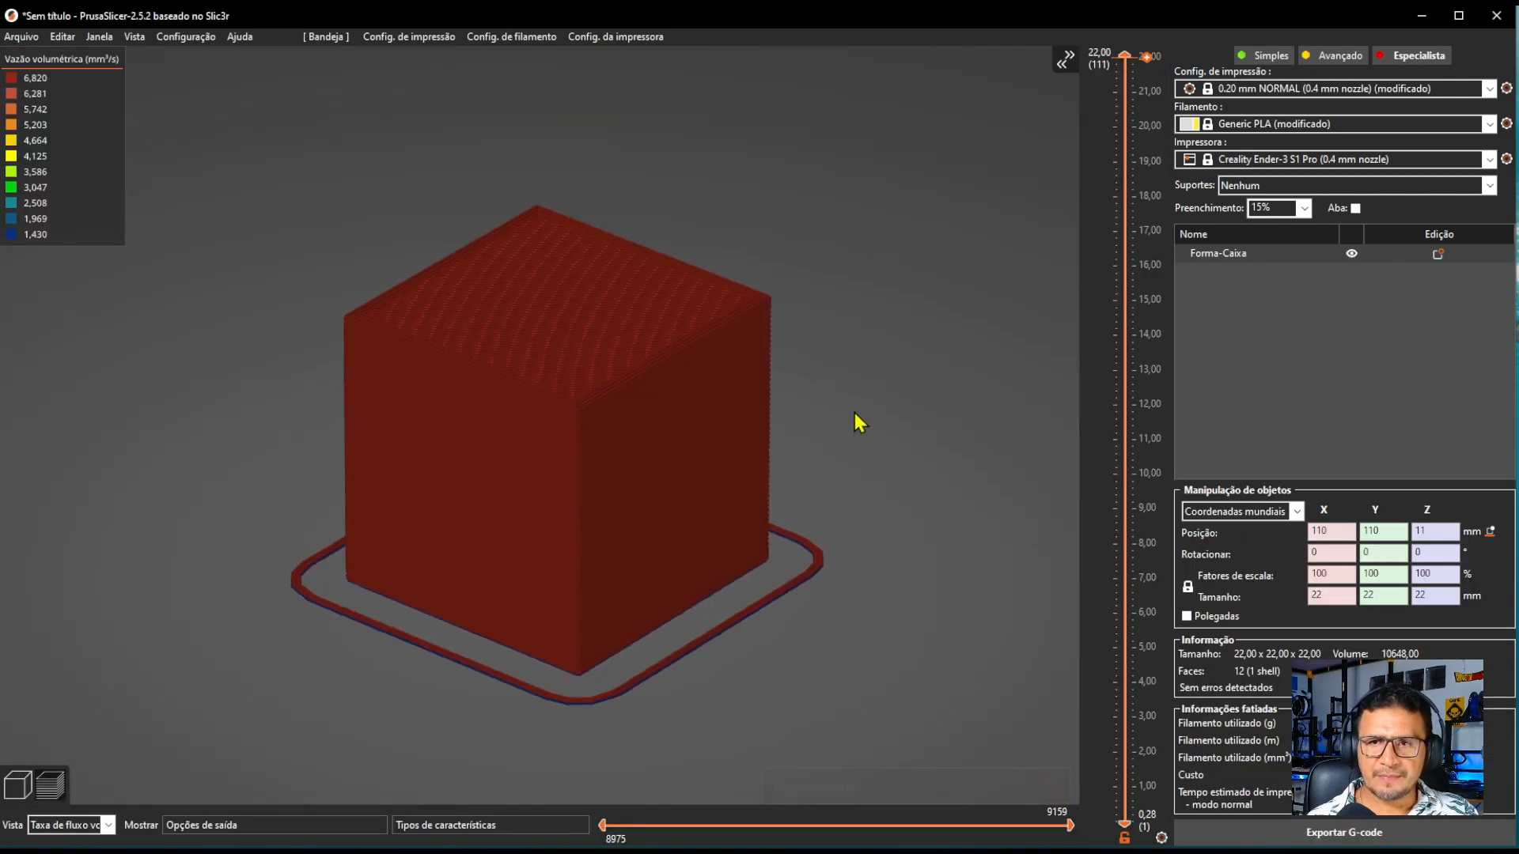
pyautogui.moveTo(867, 326); pyautogui.dragTo(823, 350, button='middle')
pyautogui.moveTo(858, 401); pyautogui.dragTo(851, 400)
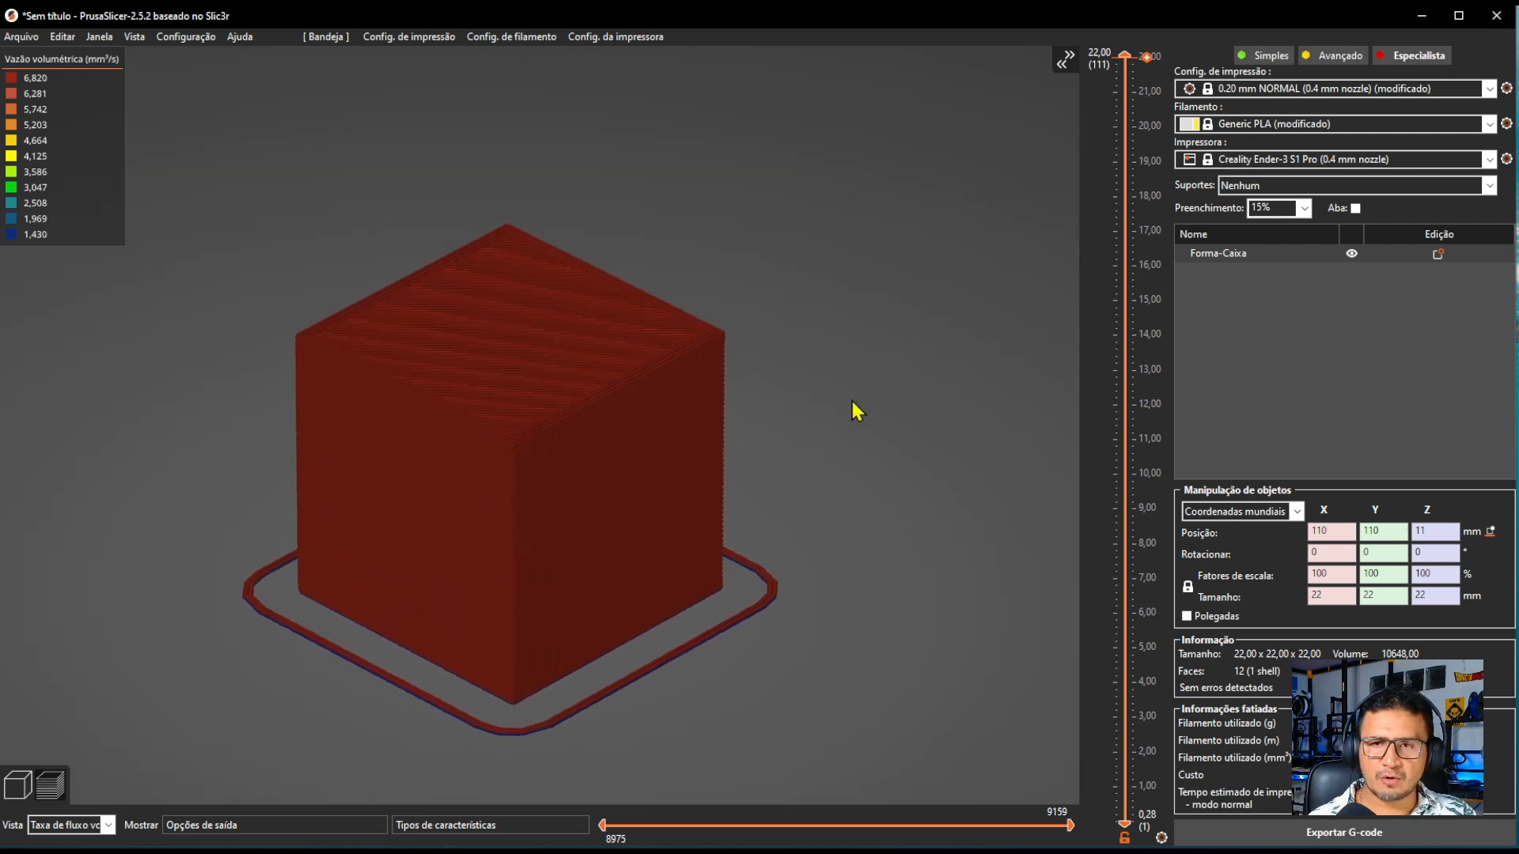
pyautogui.moveTo(832, 332); pyautogui.dragTo(878, 332, button='middle')
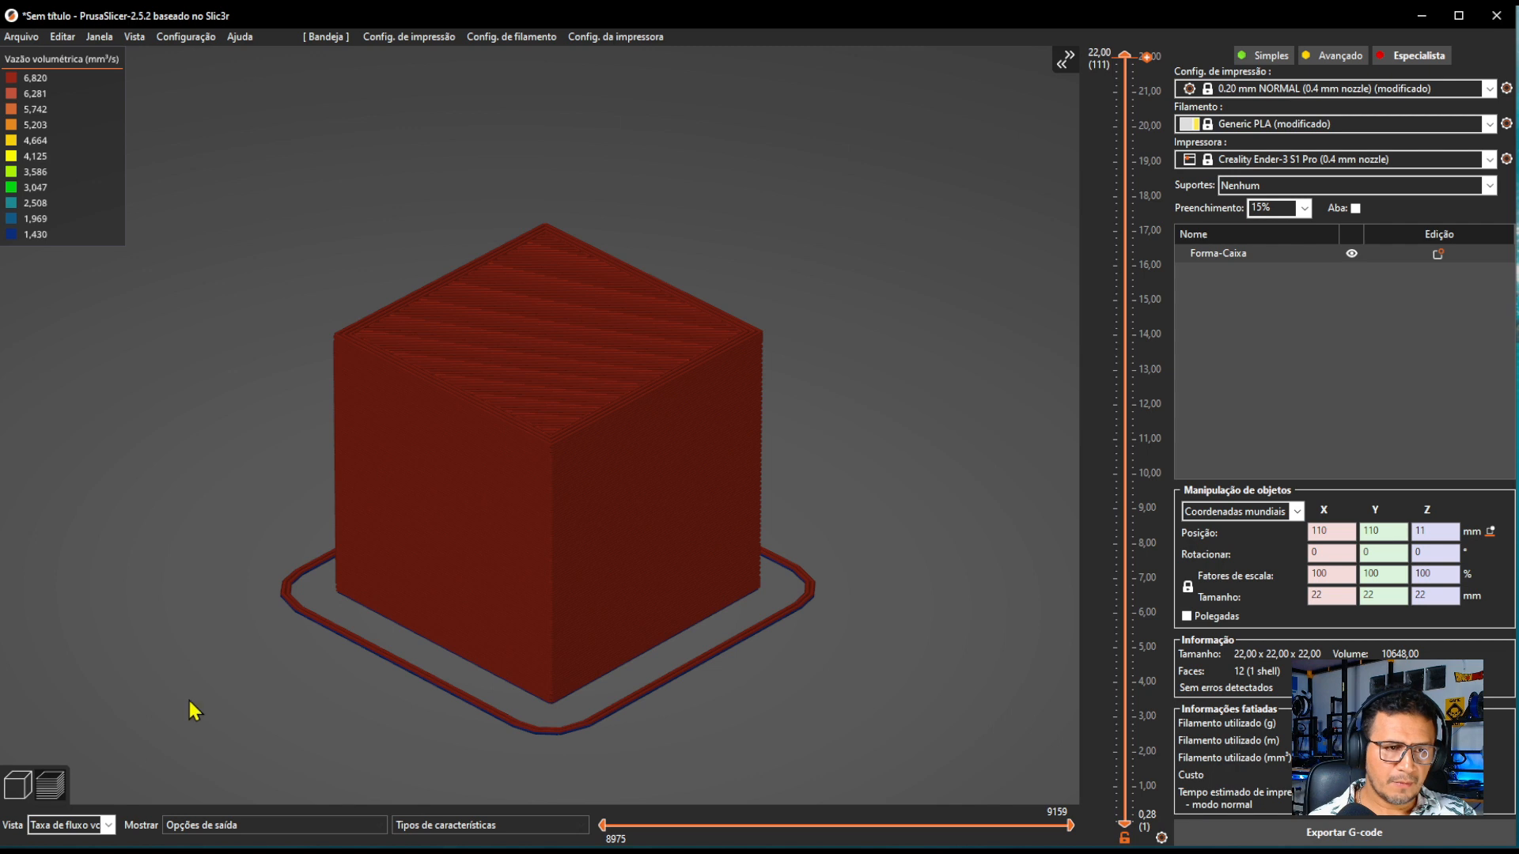
# - Display the sliced cube by print speed (Velocidade) and examine the speed colours against the legend
pyautogui.click(108, 827)
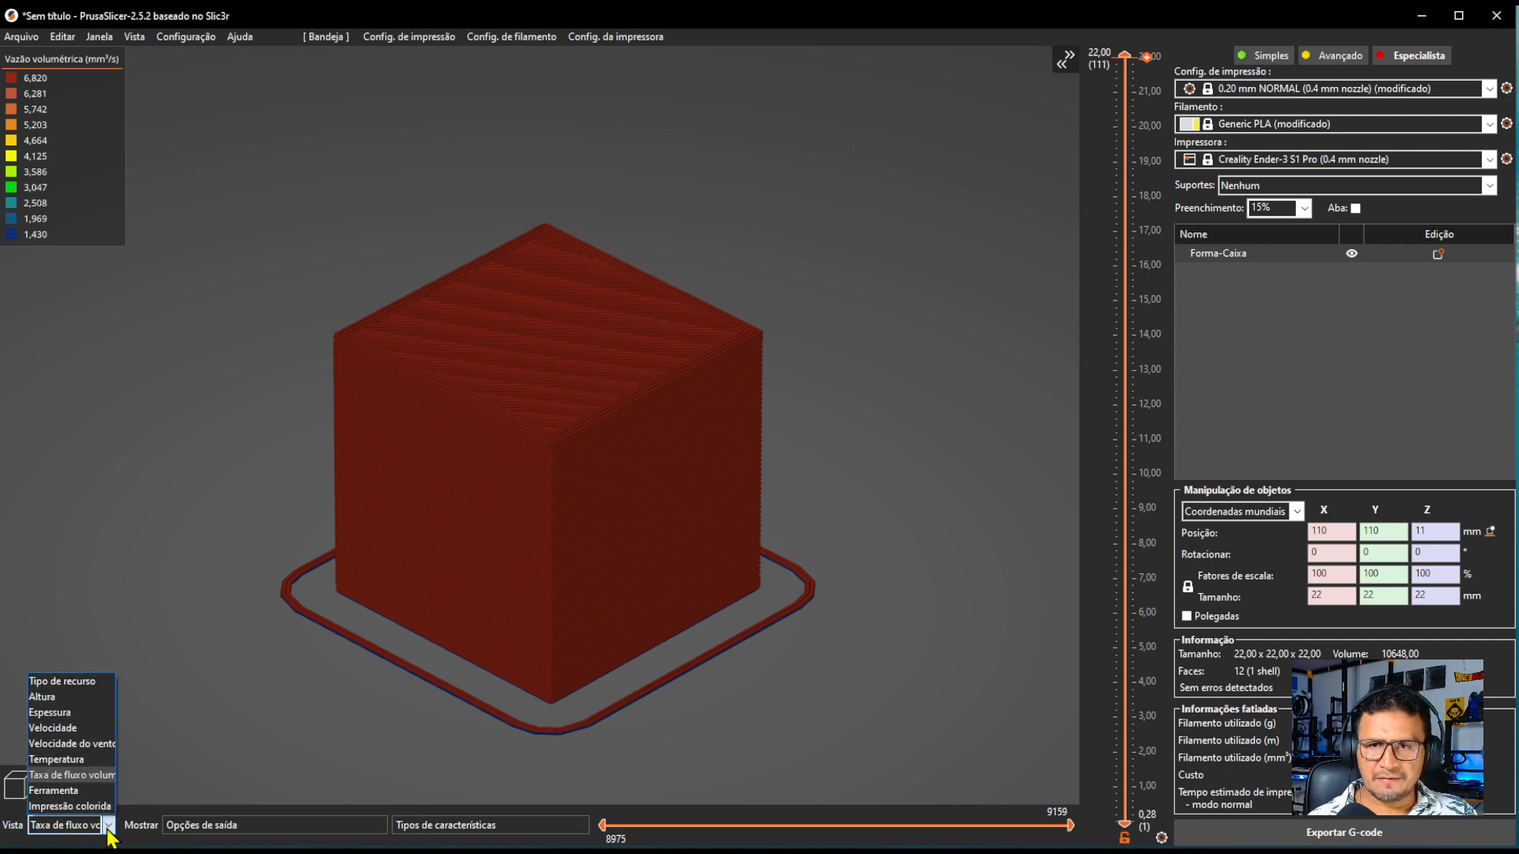
pyautogui.click(52, 728)
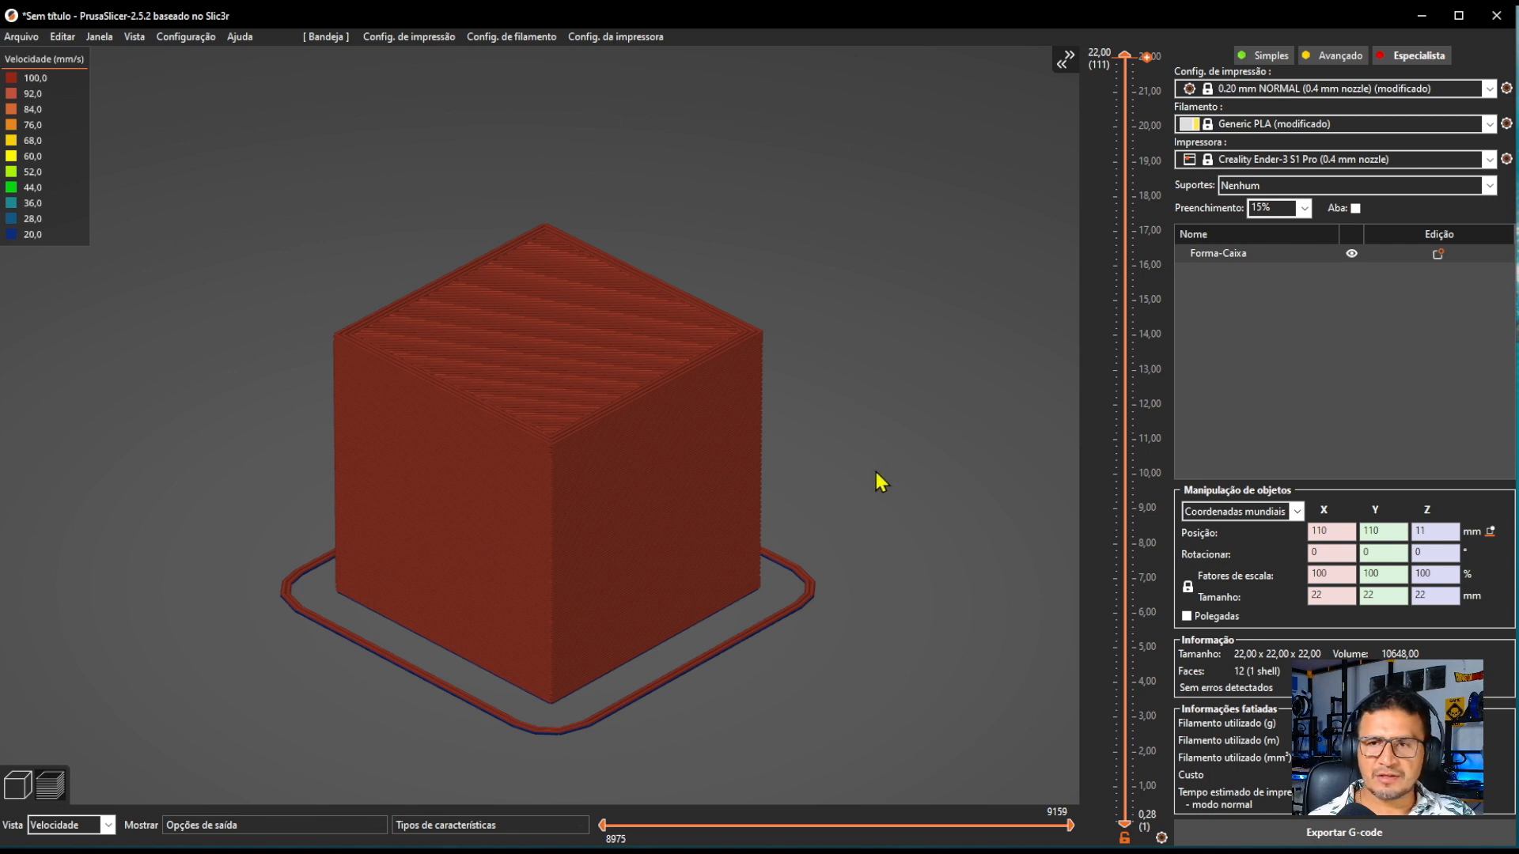
pyautogui.moveTo(880, 410); pyautogui.dragTo(878, 399, button='middle')
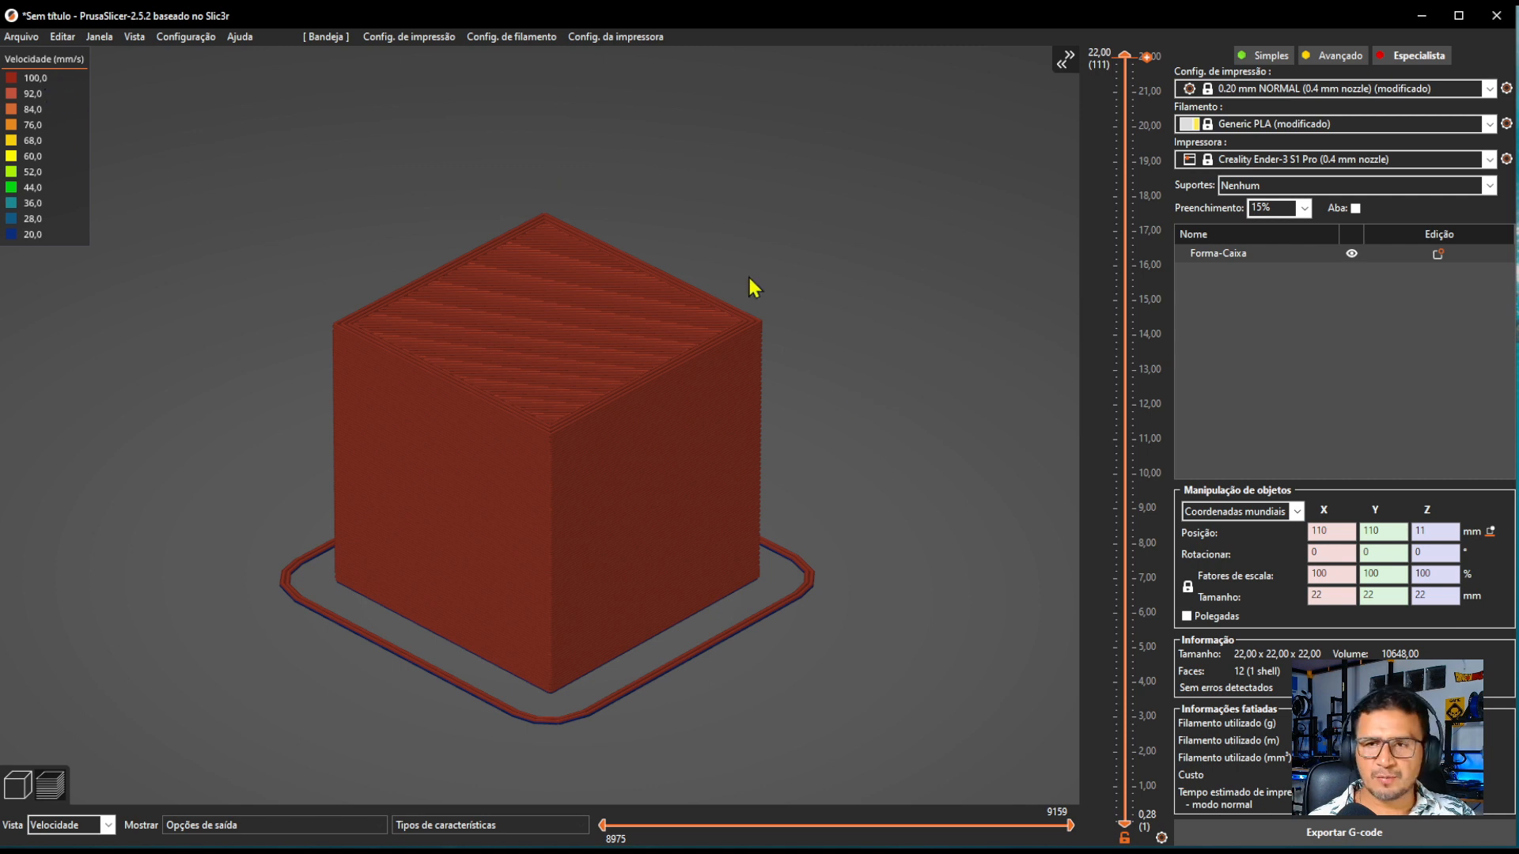
pyautogui.moveTo(802, 302); pyautogui.dragTo(829, 375)
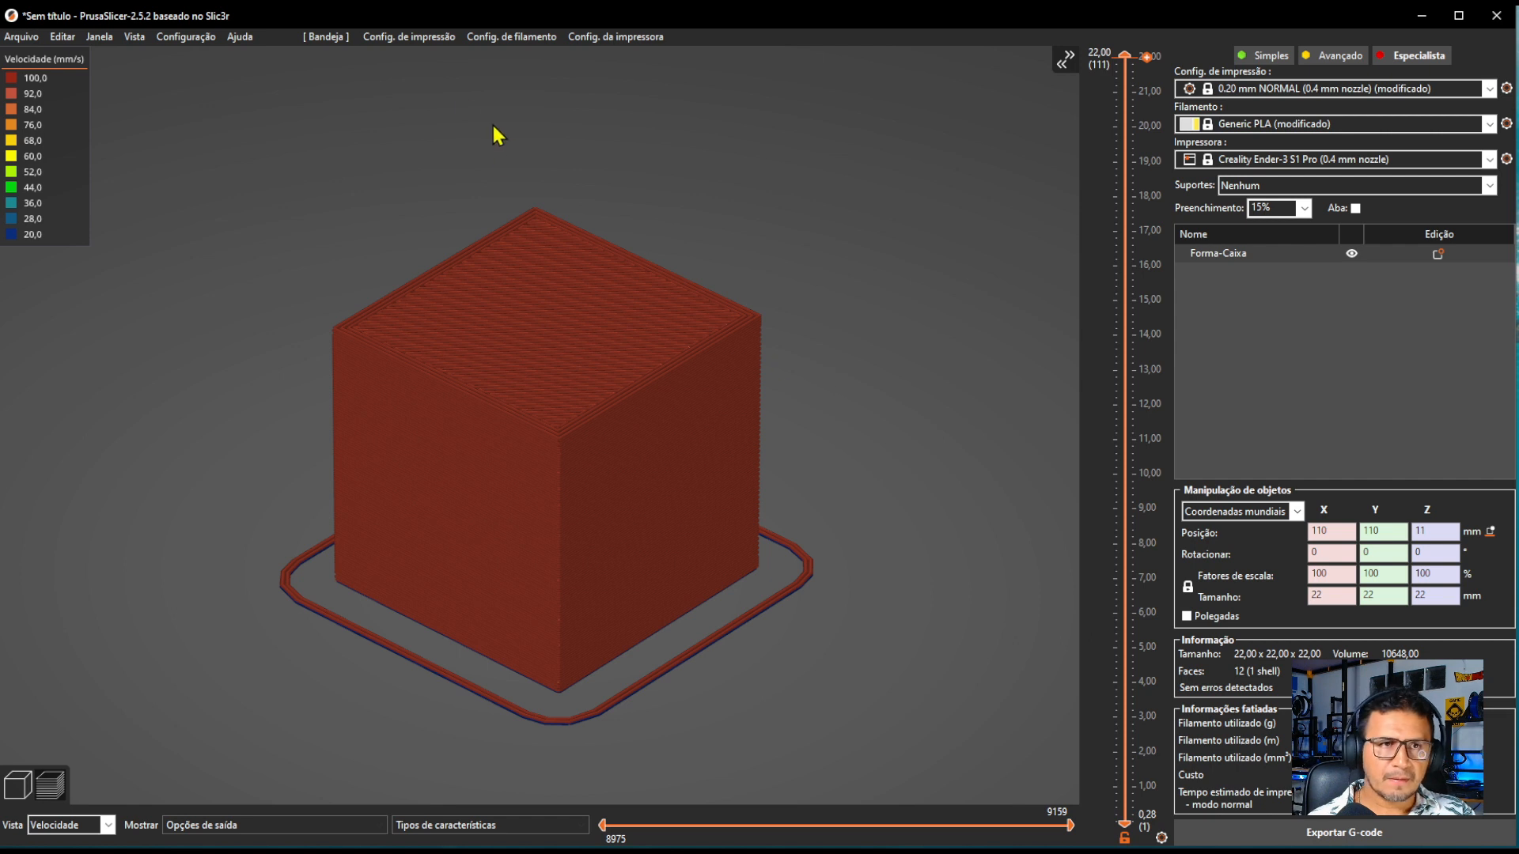
# - Set the maximum print speed (Velocidade máxima de impressão) to 25 mm/s in the automatic speed settings
pyautogui.click(417, 36)
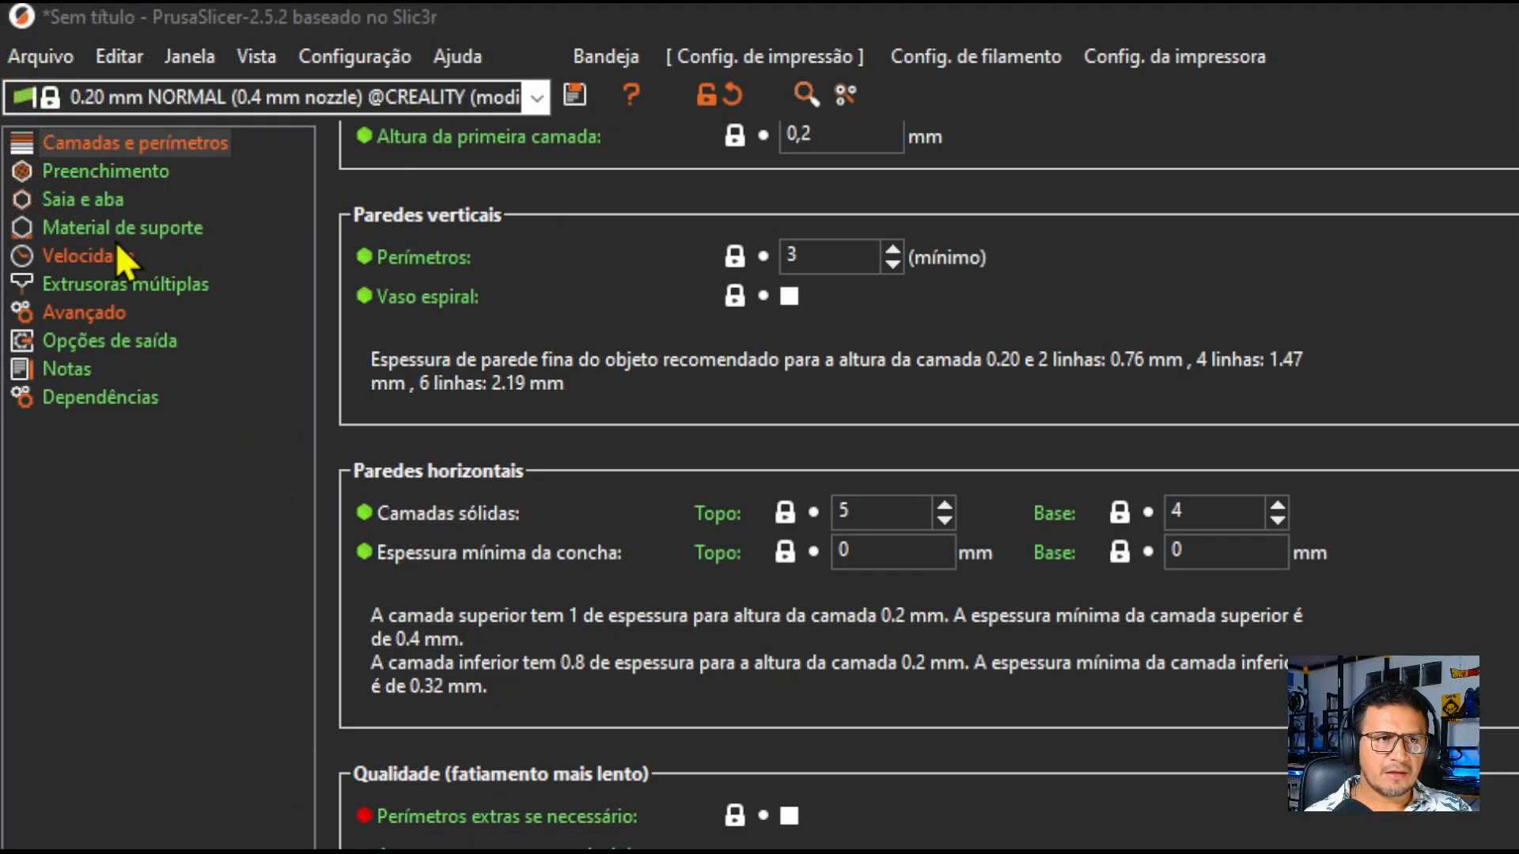
pyautogui.click(88, 261)
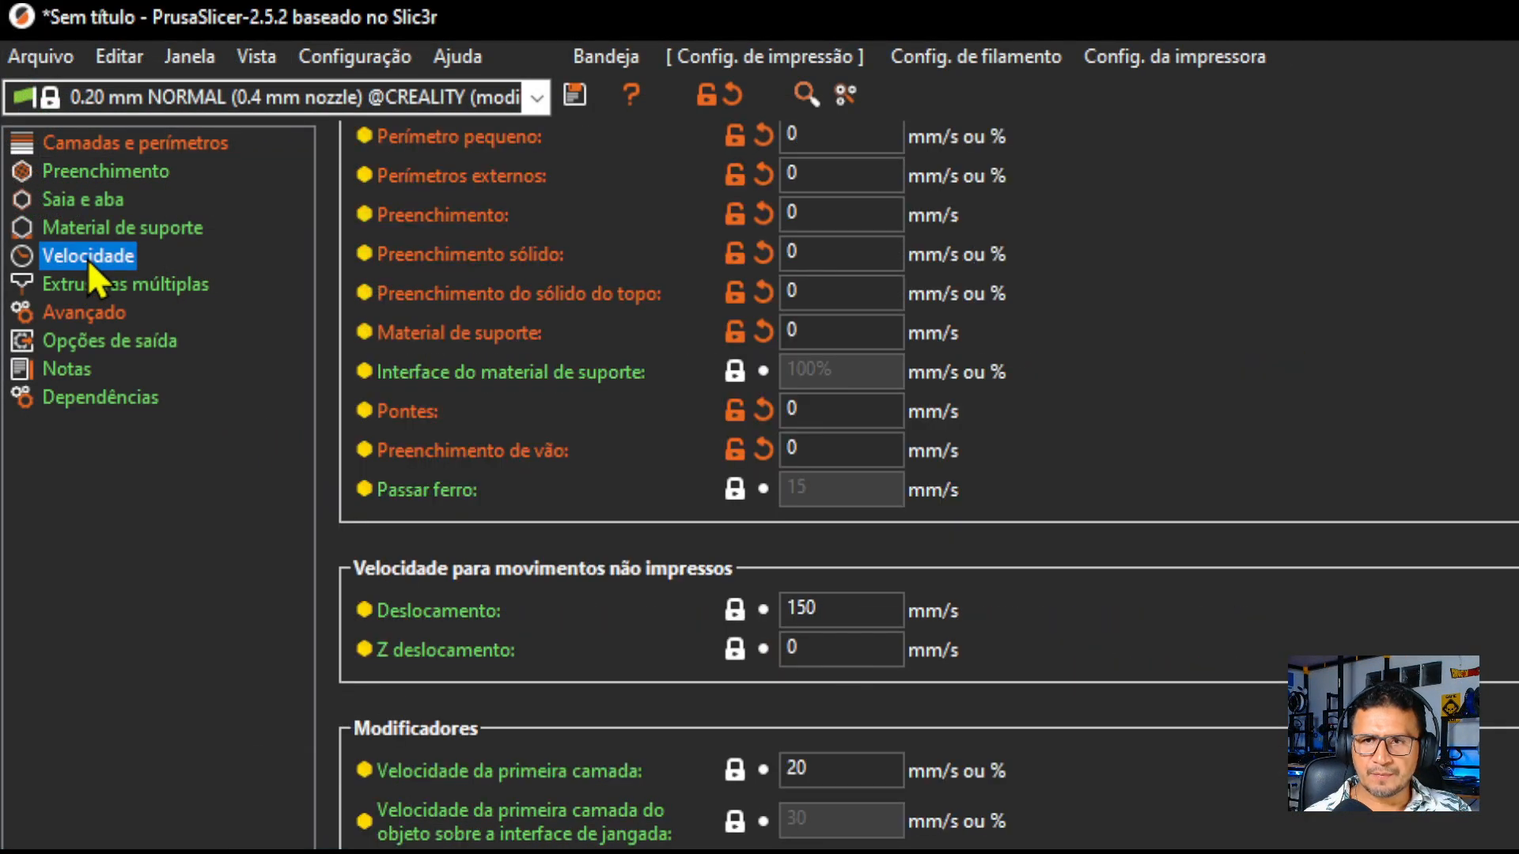
pyautogui.scroll(2, 1280, 324)
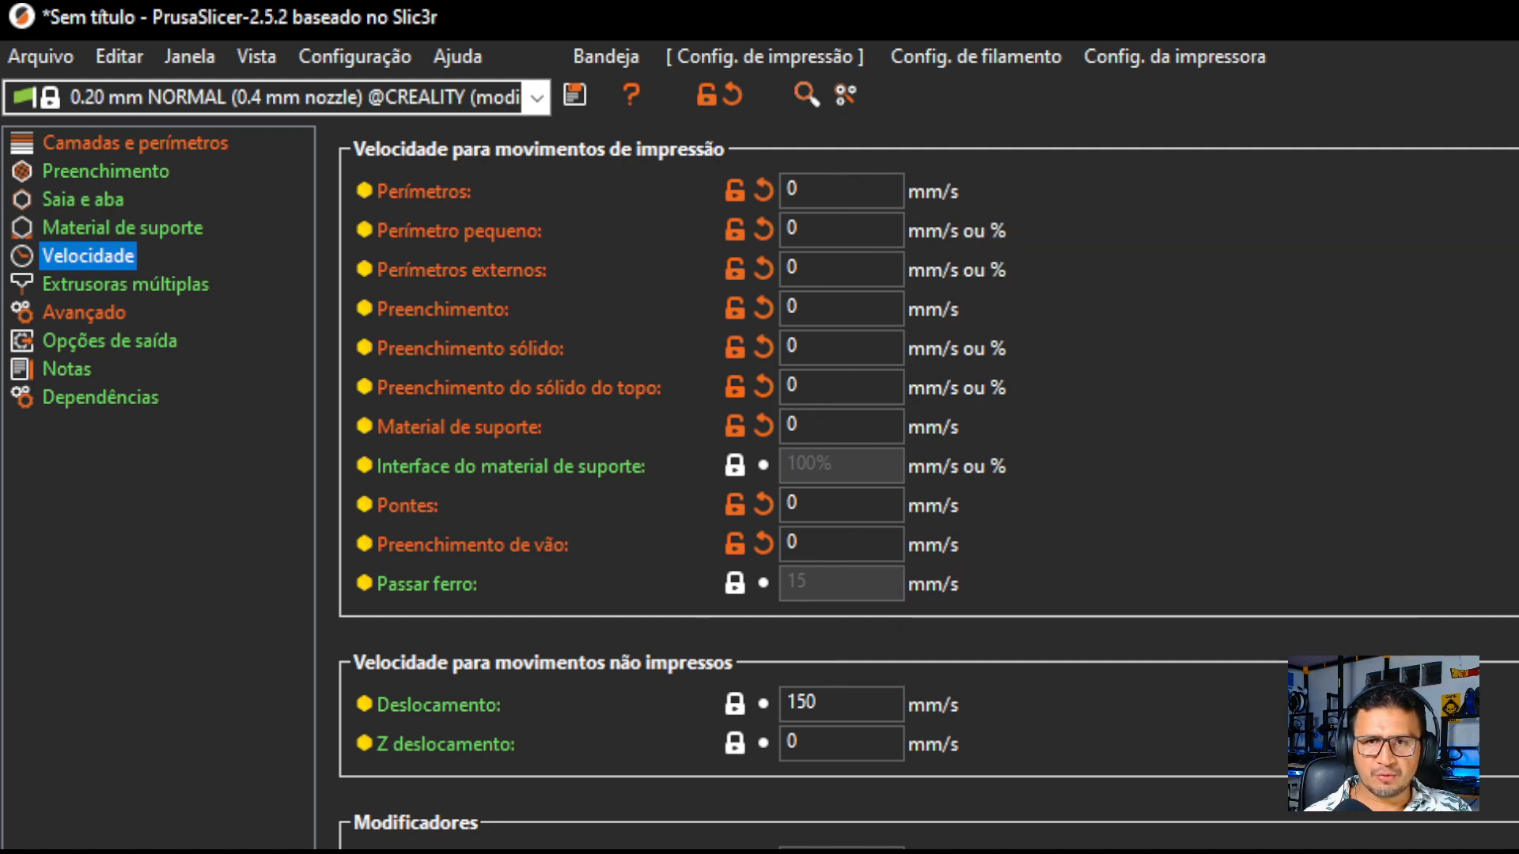
pyautogui.scroll(-3, 1388, 619)
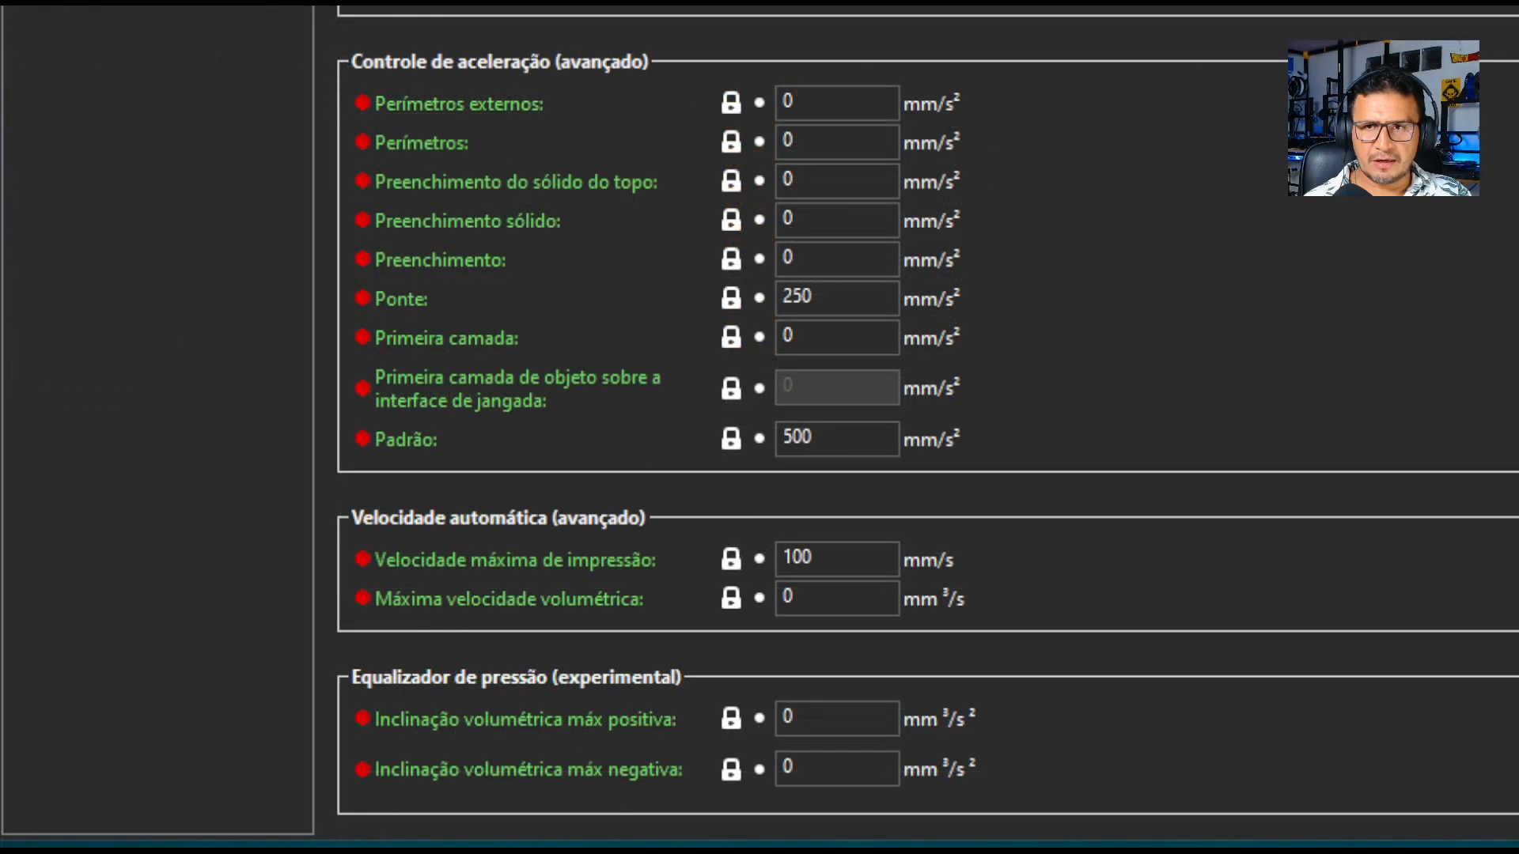
pyautogui.moveTo(589, 558)
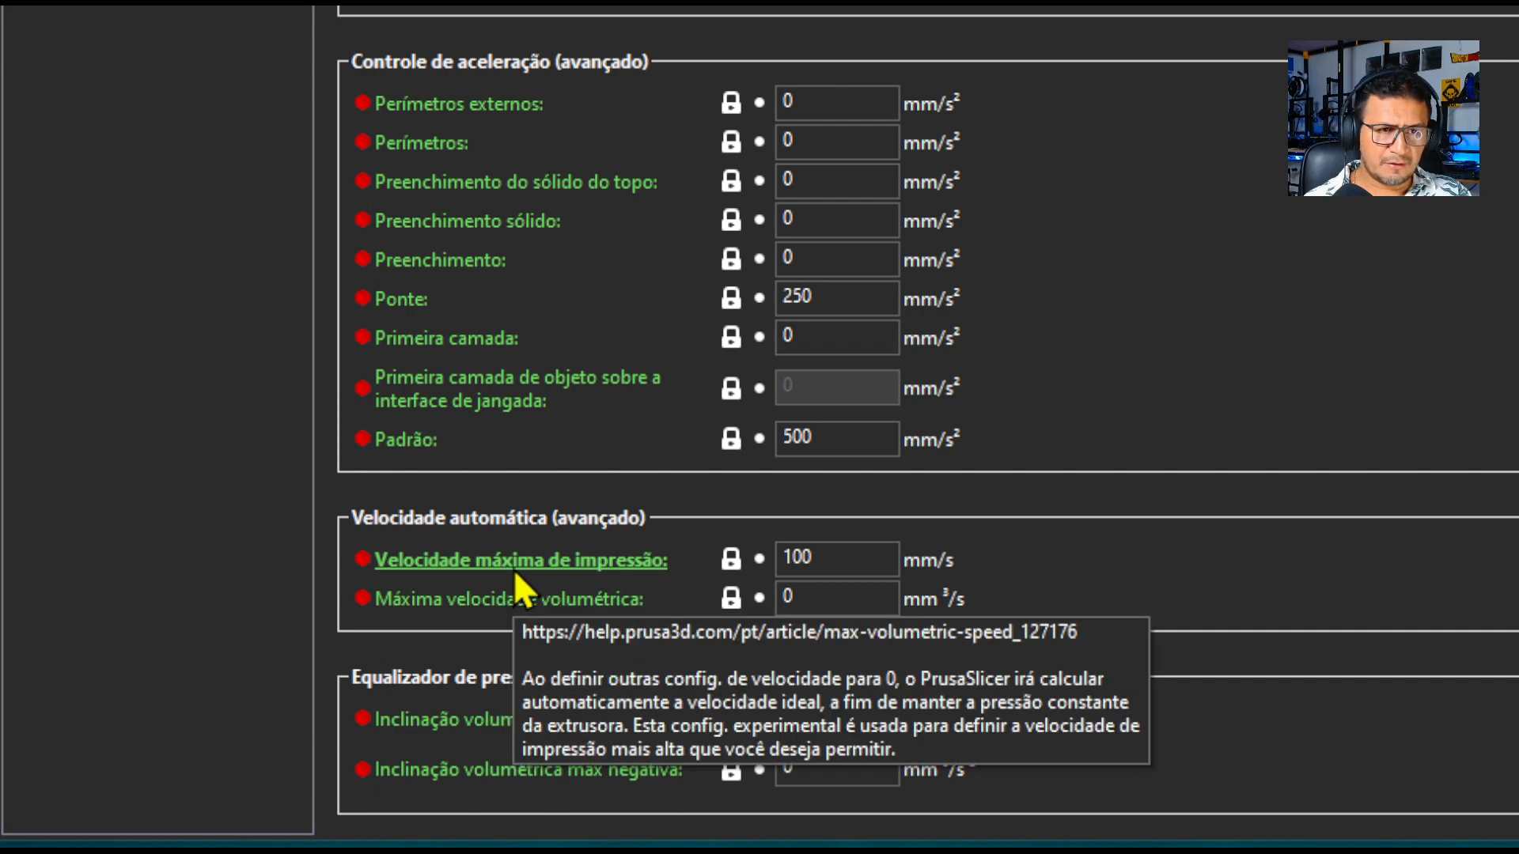
pyautogui.doubleClick(835, 558)
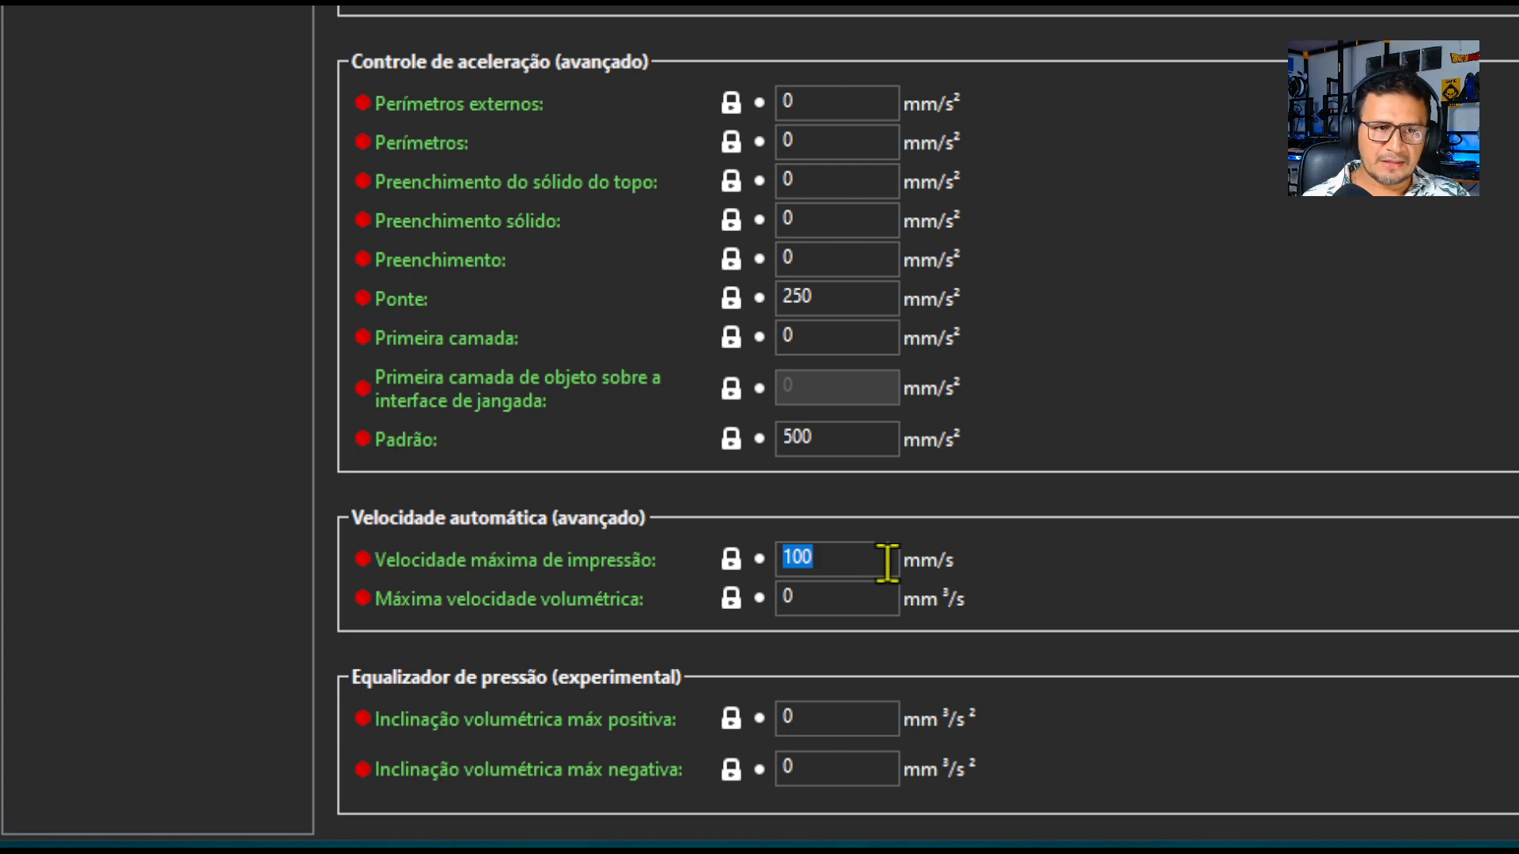
pyautogui.write('25')
pyautogui.press('Return')
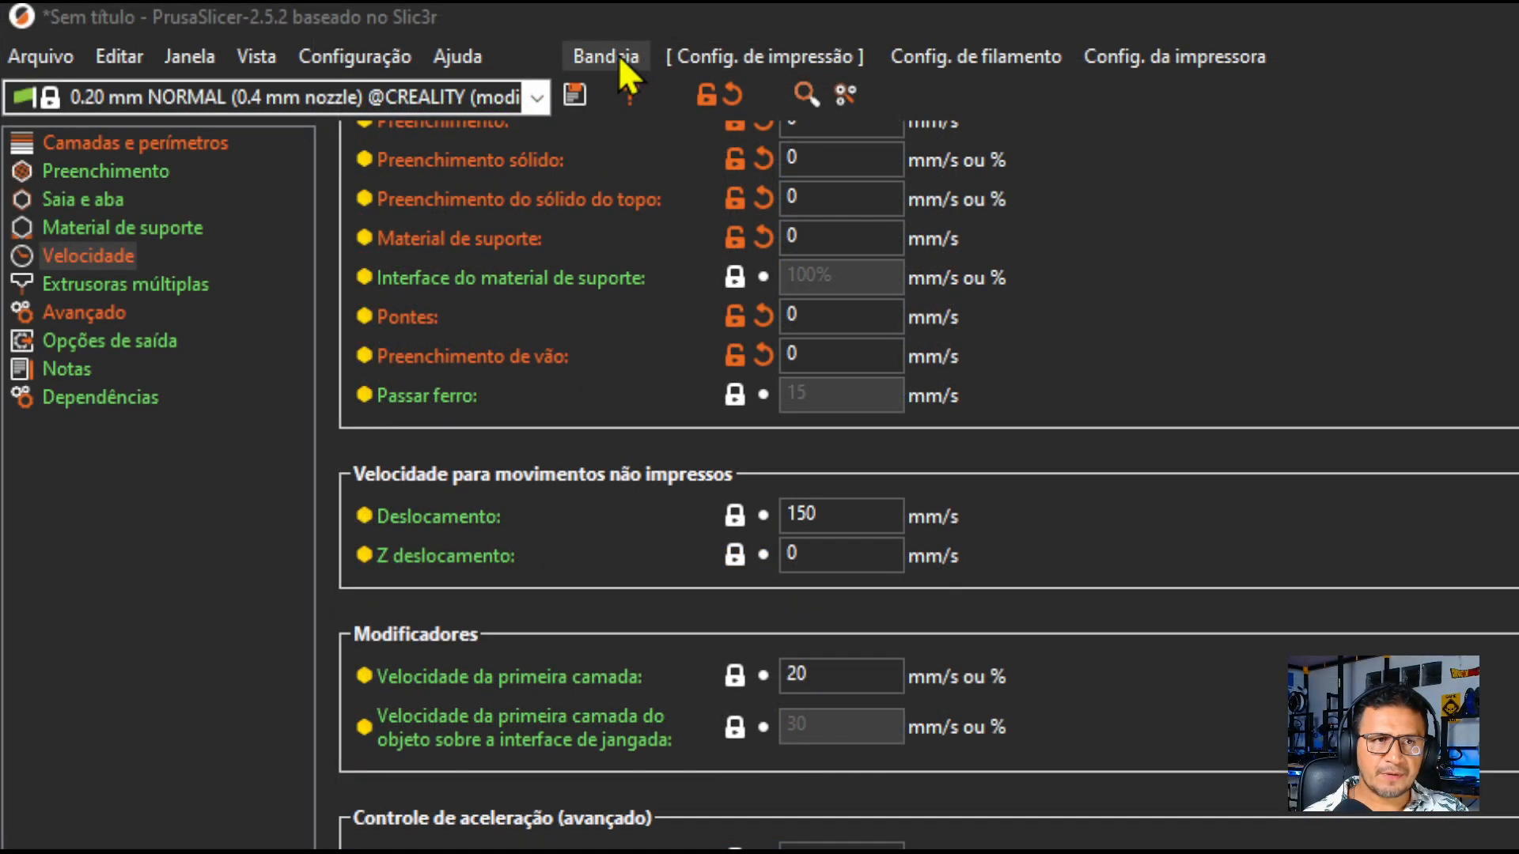
# - Slice the cube with the 25 mm/s limit and examine the speed preview of its first layer, inner layers and full height
pyautogui.click(620, 58)
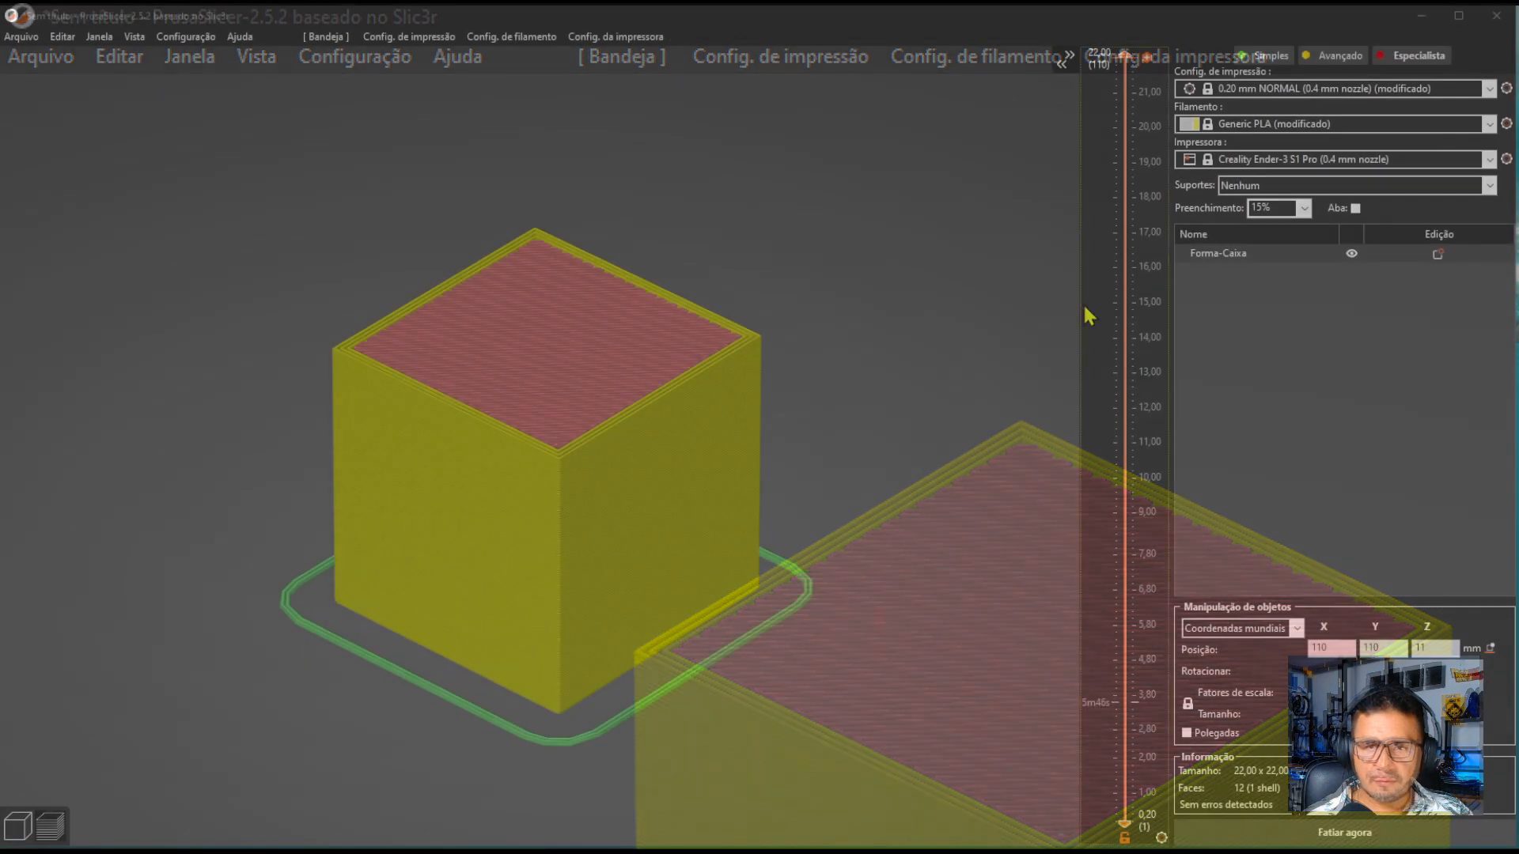
pyautogui.click(1266, 832)
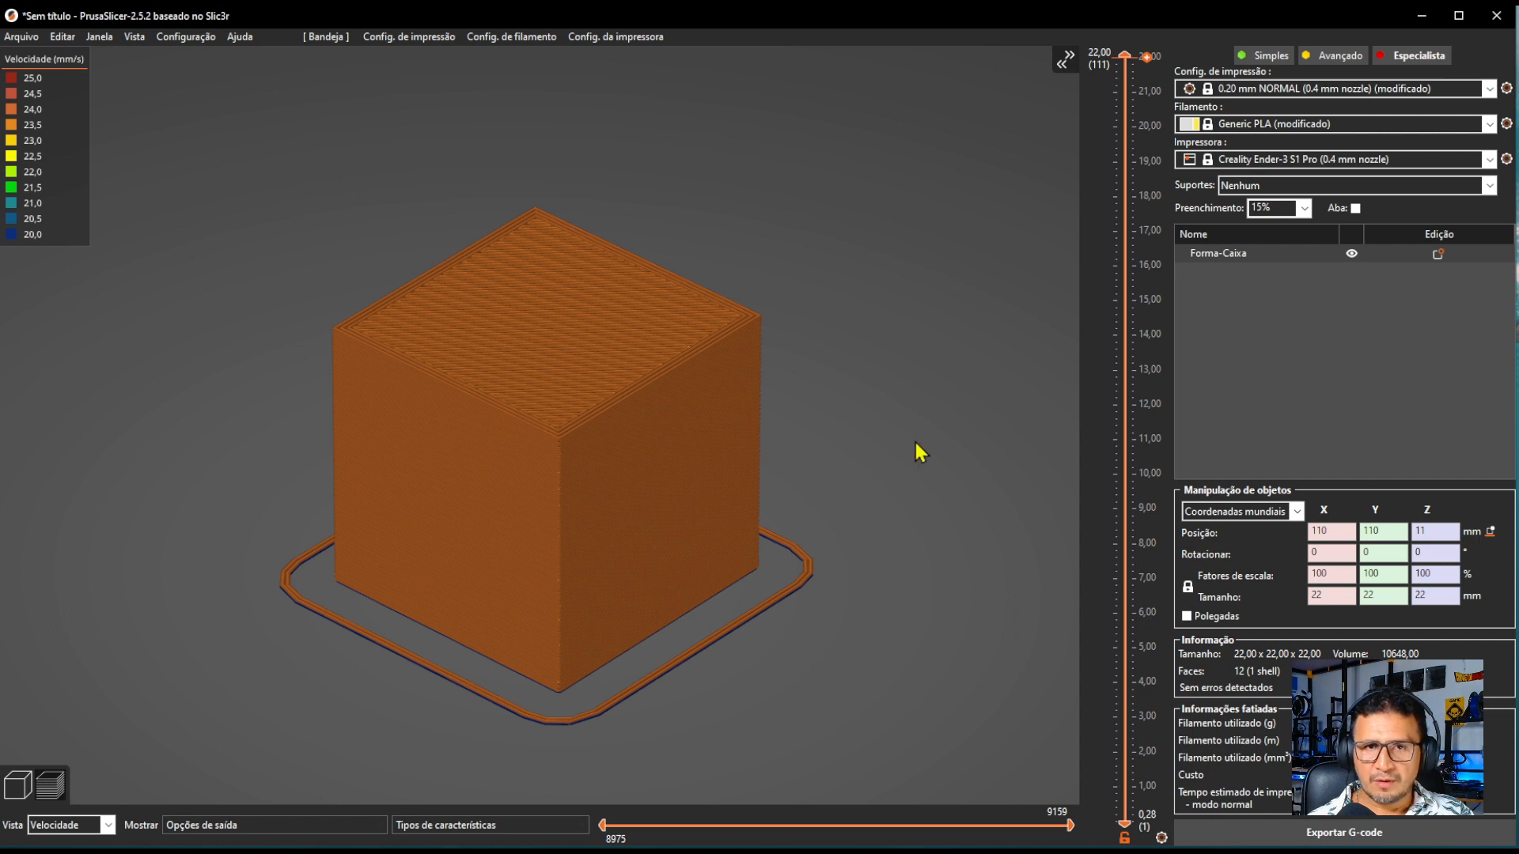
pyautogui.moveTo(1125, 57); pyautogui.dragTo(1127, 554)
pyautogui.moveTo(941, 591); pyautogui.dragTo(942, 534)
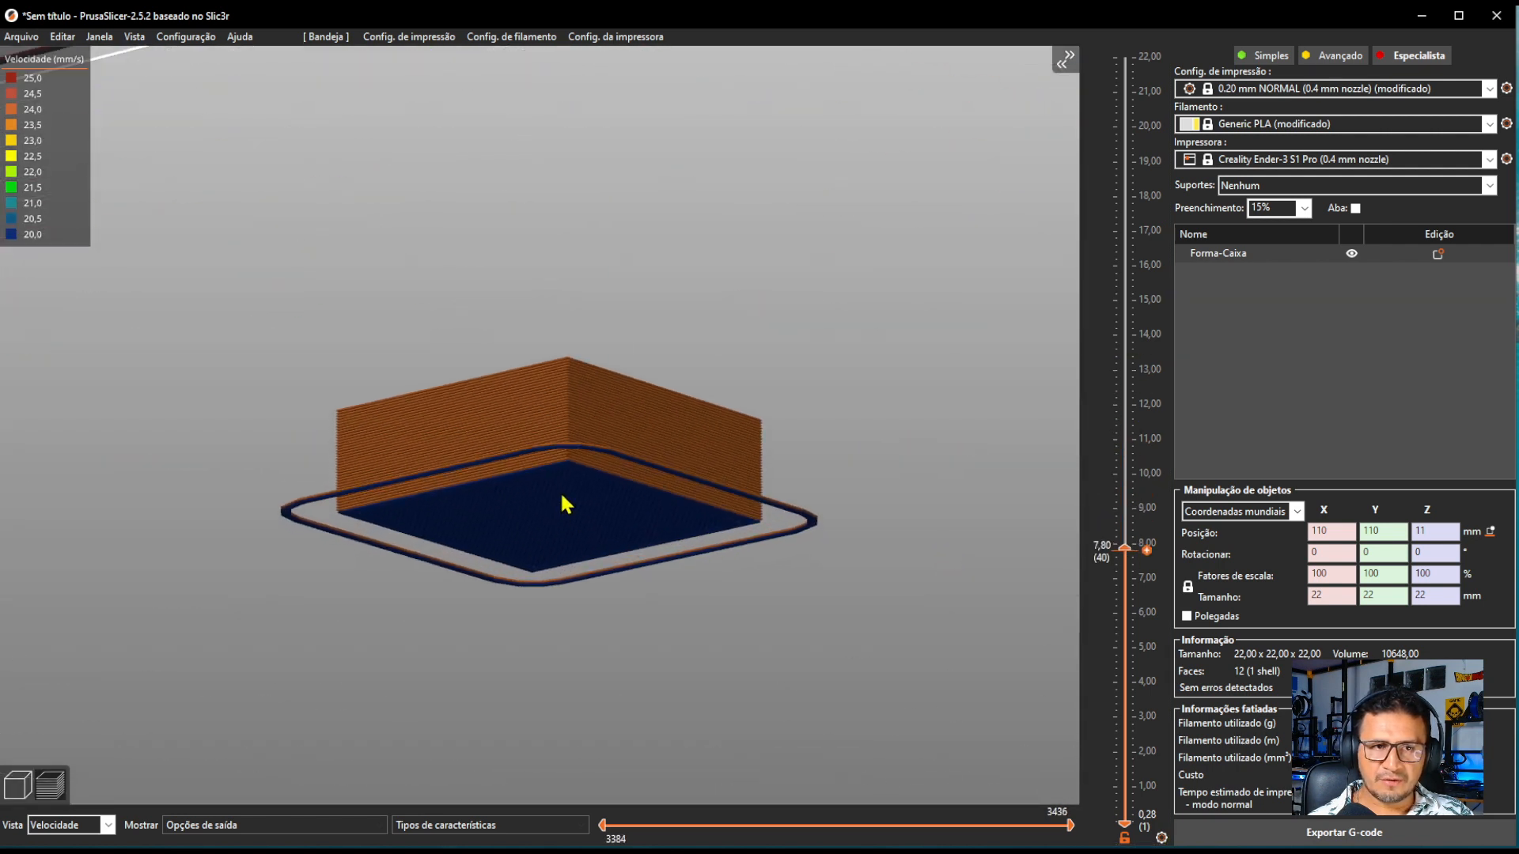
pyautogui.moveTo(798, 398); pyautogui.dragTo(788, 451)
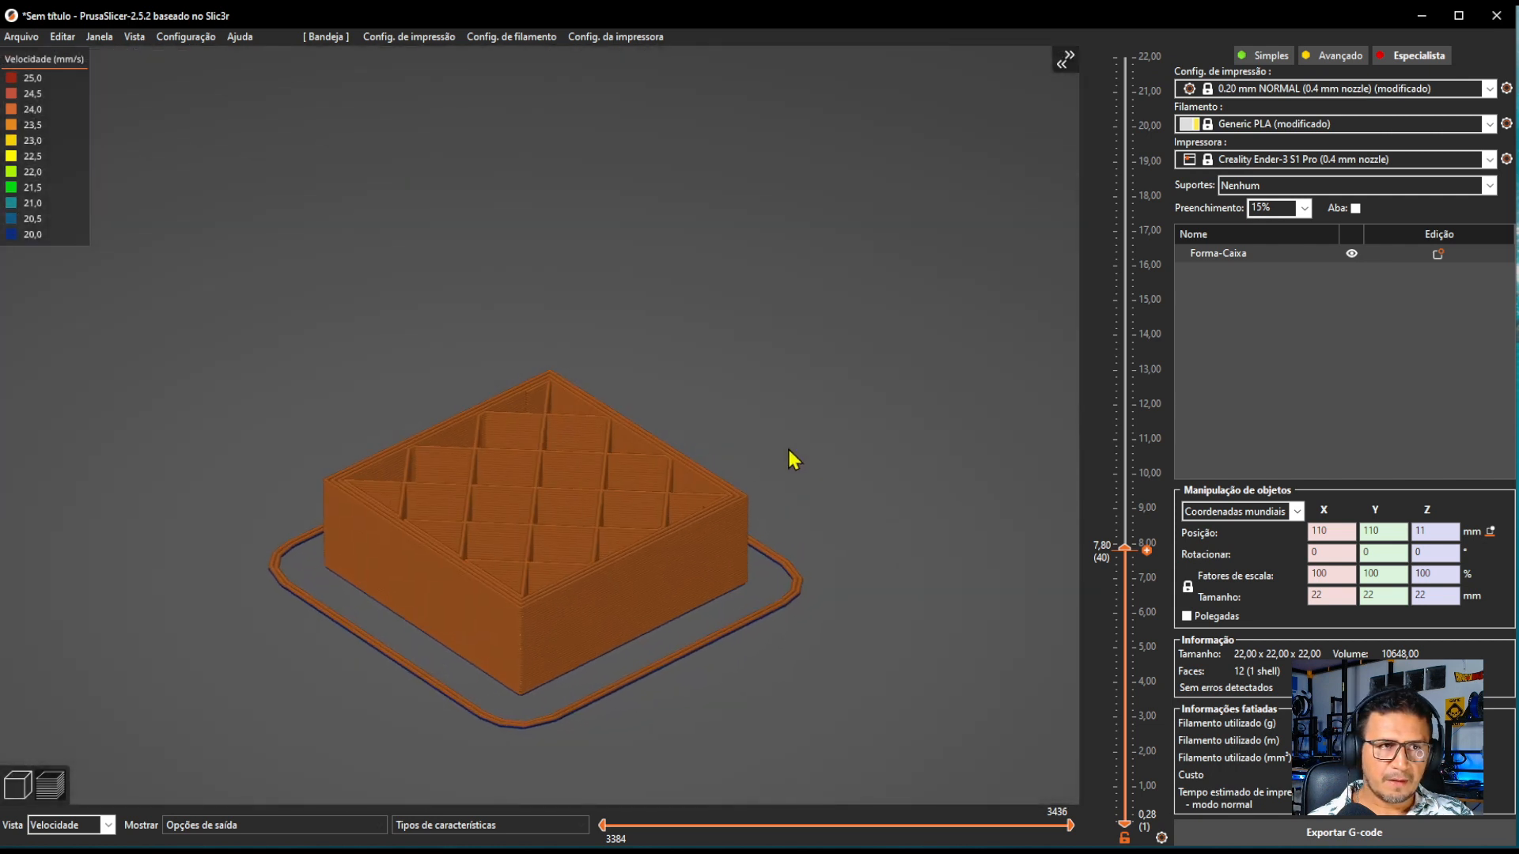
pyautogui.moveTo(1125, 549); pyautogui.dragTo(1125, 54)
pyautogui.moveTo(833, 277); pyautogui.dragTo(851, 309)
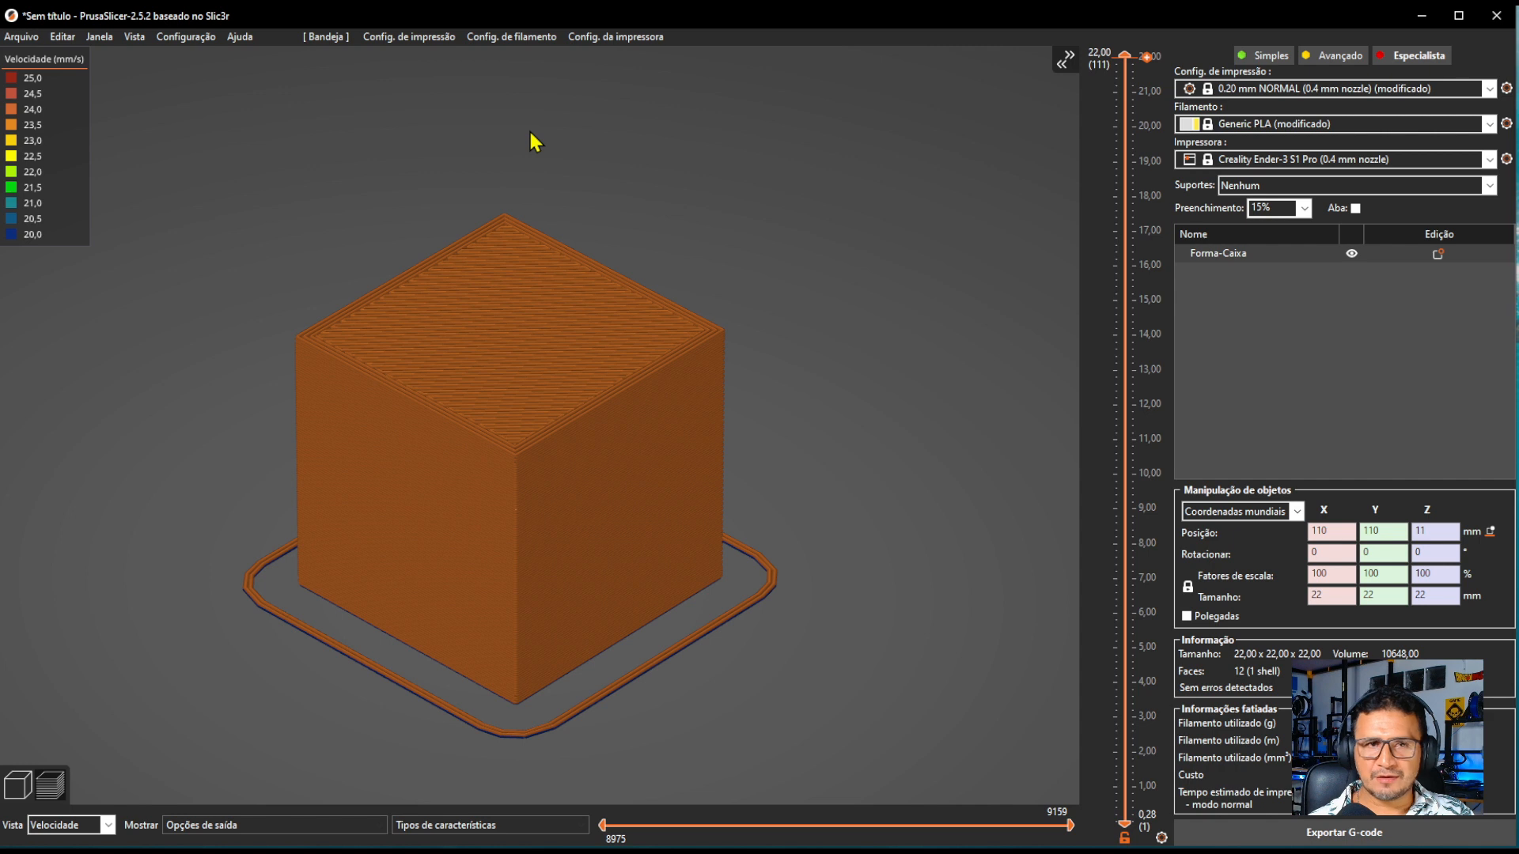
# - Restore the maximum print speed to its preset 100 mm/s and set the maximum volumetric speed (Máxima velocidade volumétrica) to 4 mm³/s
pyautogui.click(417, 37)
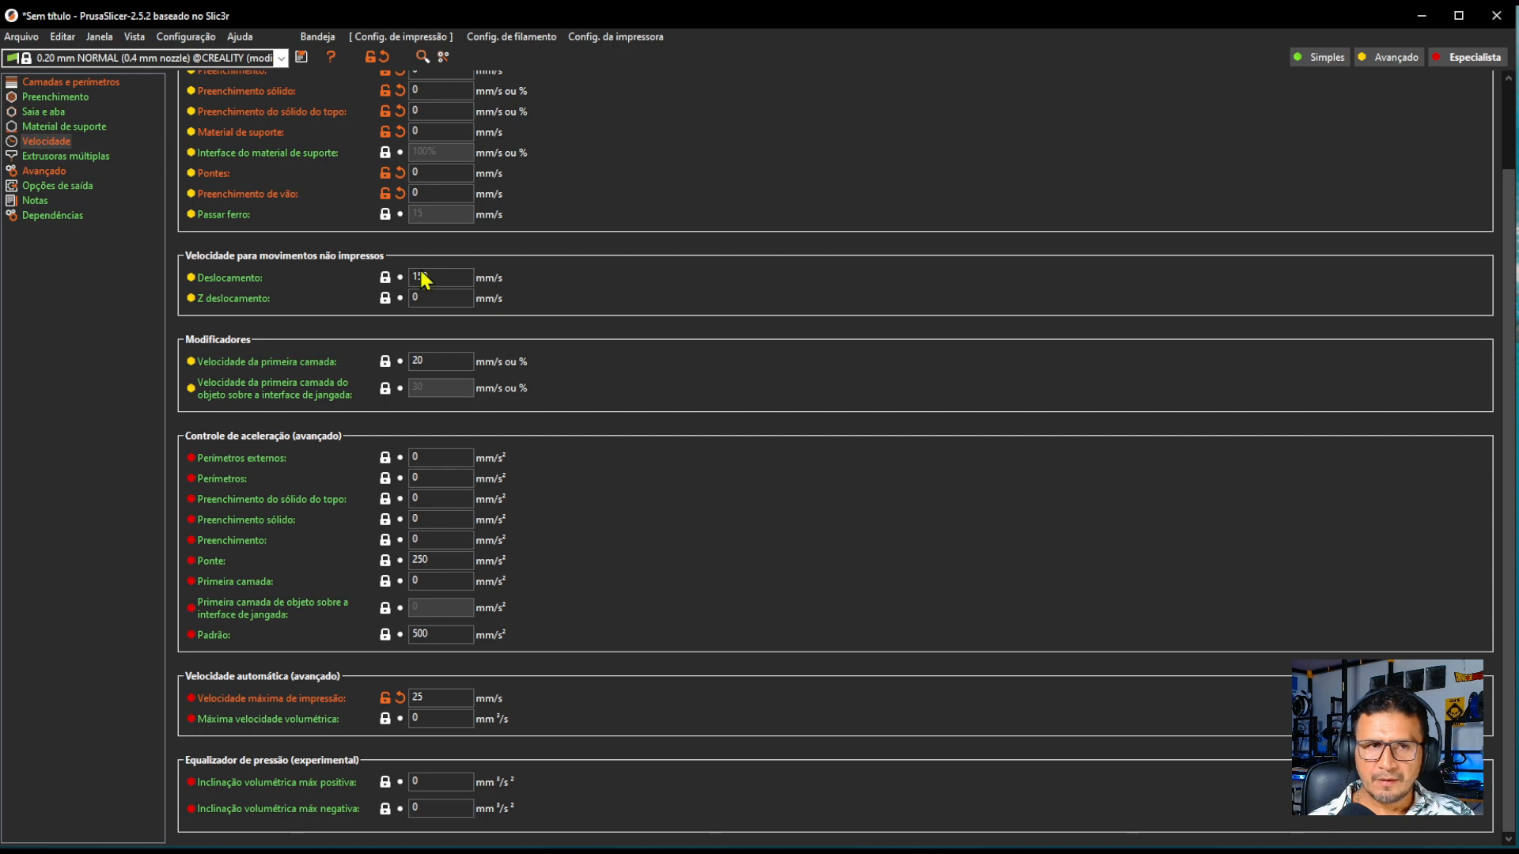
pyautogui.click(55, 144)
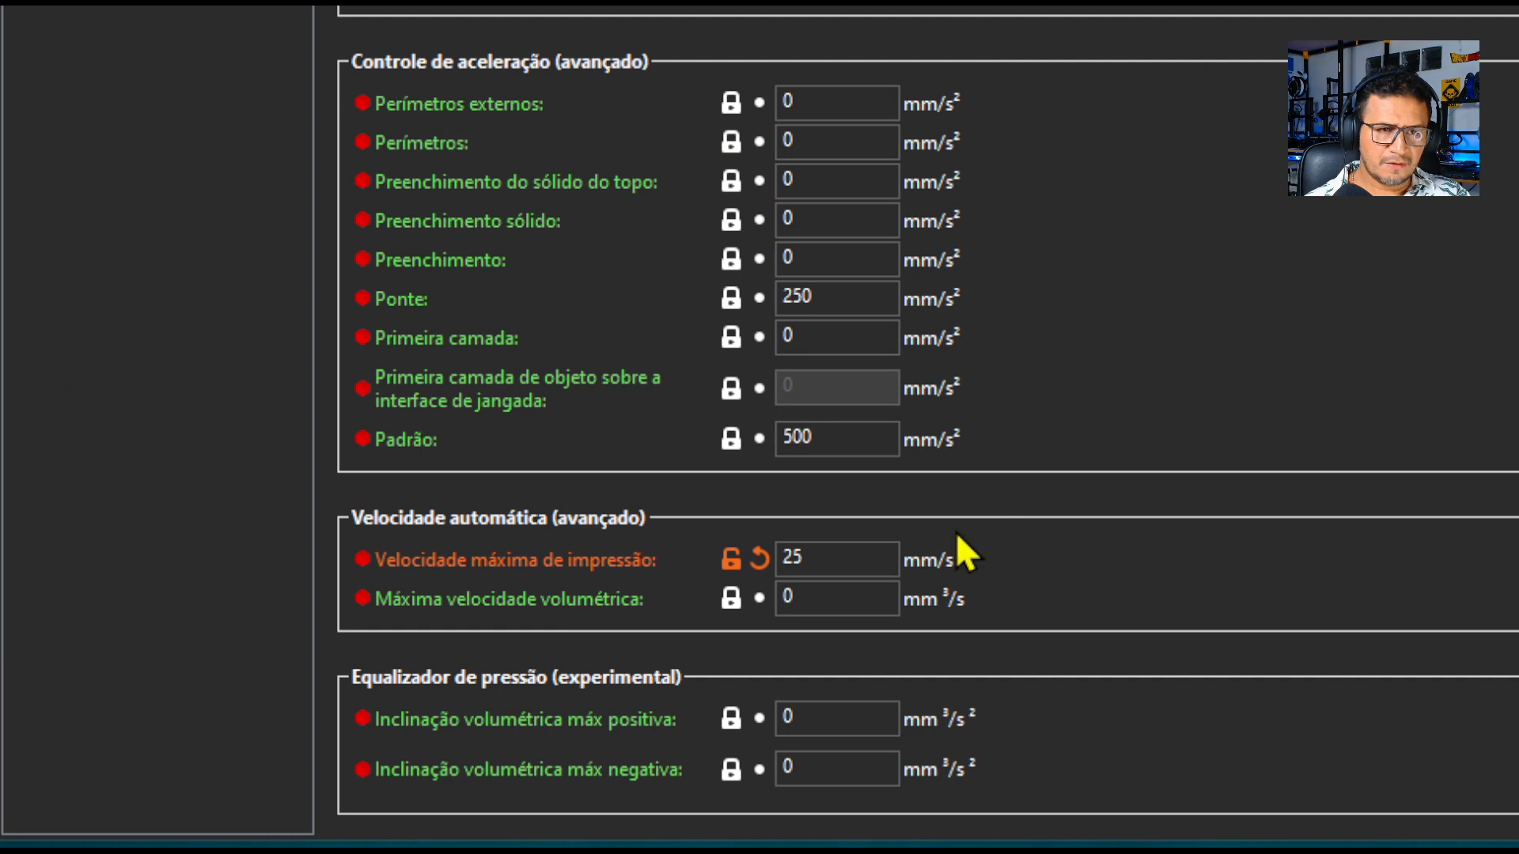
pyautogui.doubleClick(864, 547)
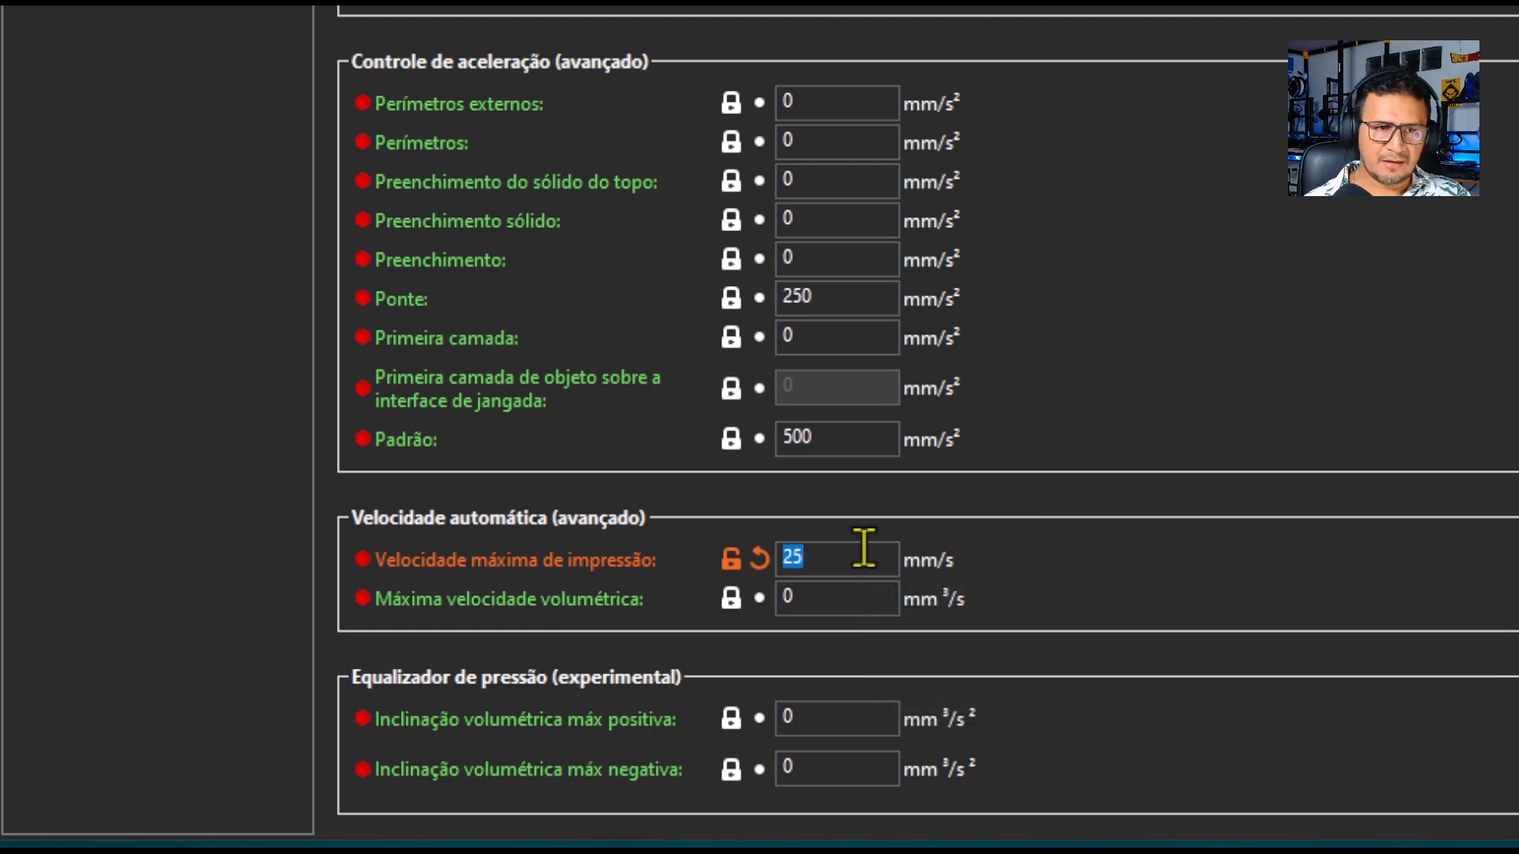
pyautogui.click(758, 558)
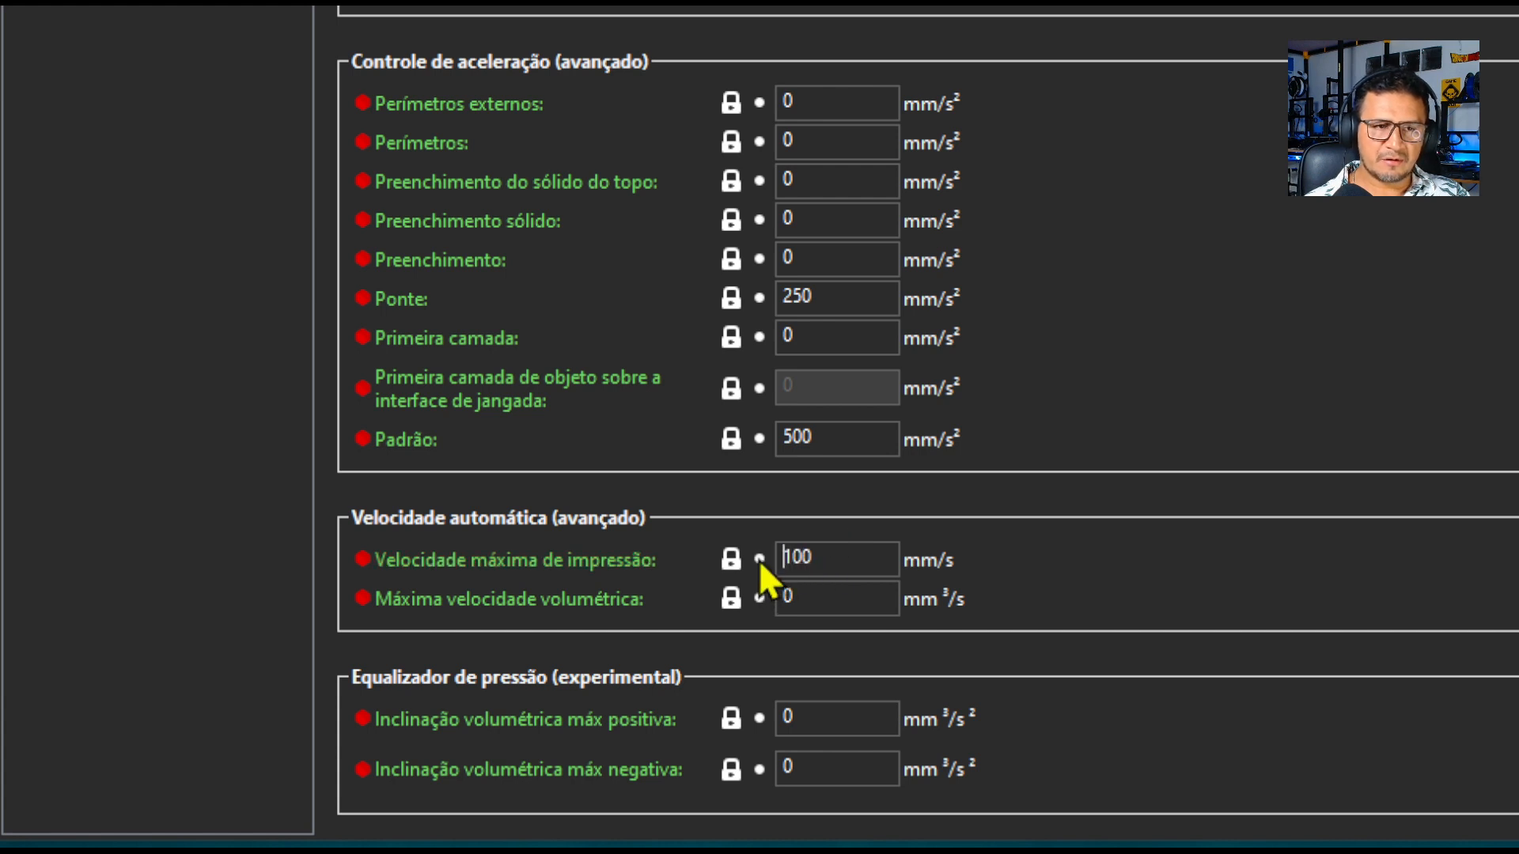
pyautogui.click(851, 592)
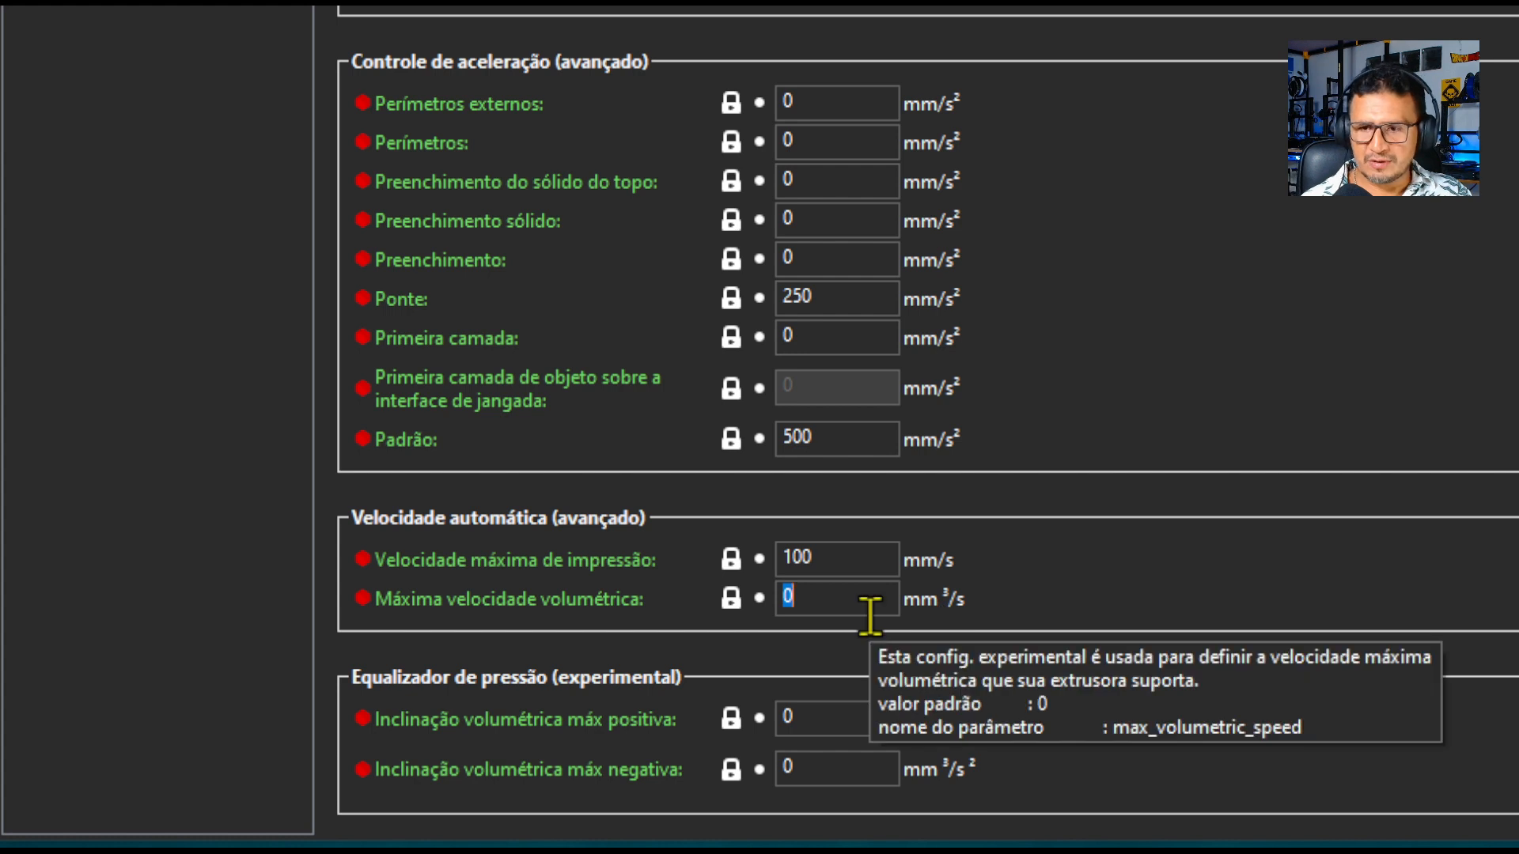
pyautogui.write('4')
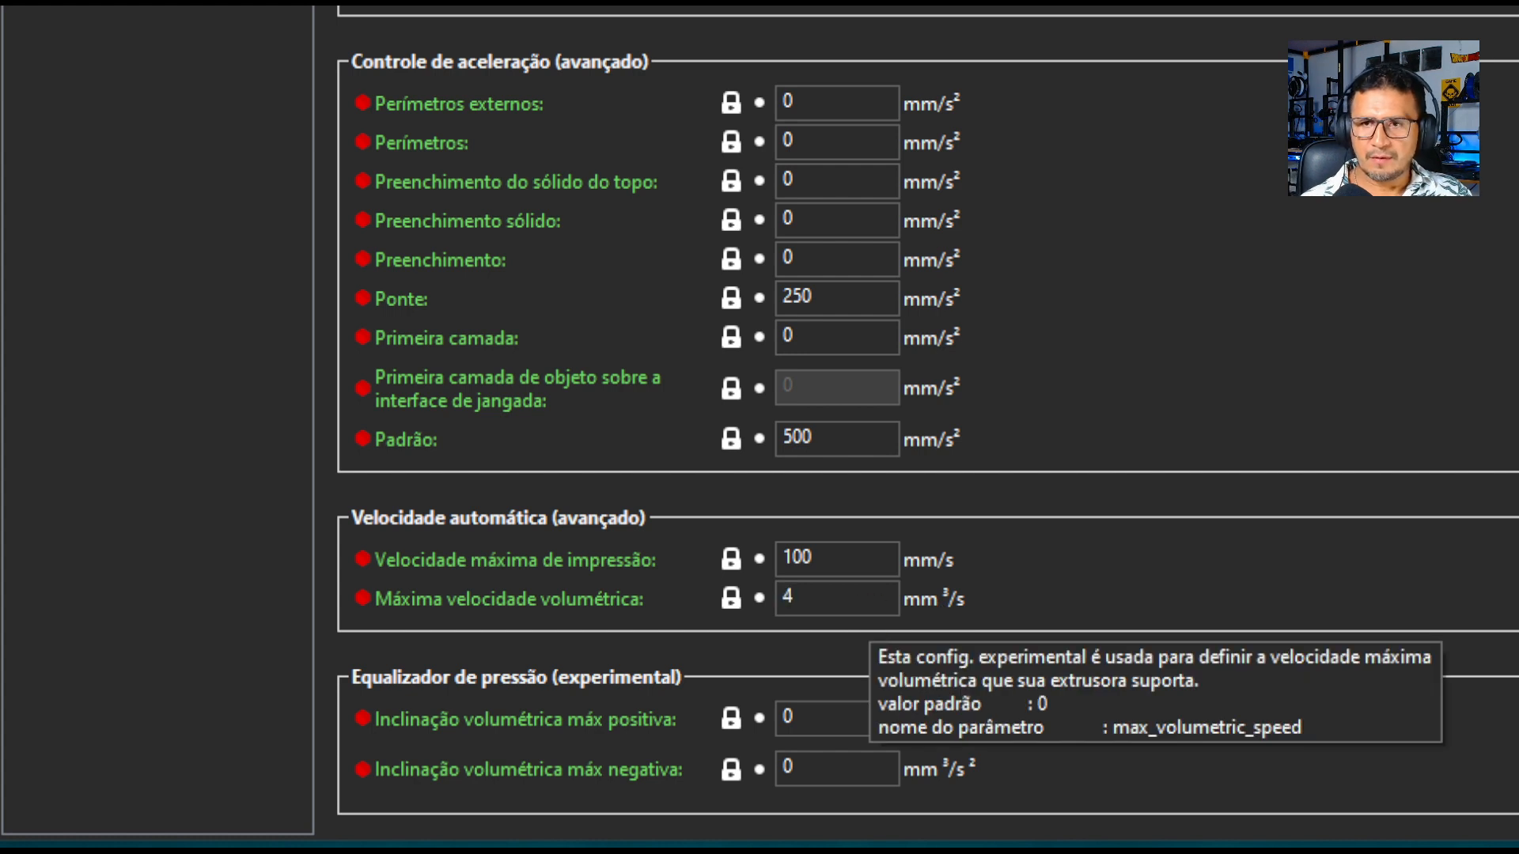
pyautogui.press('Return')
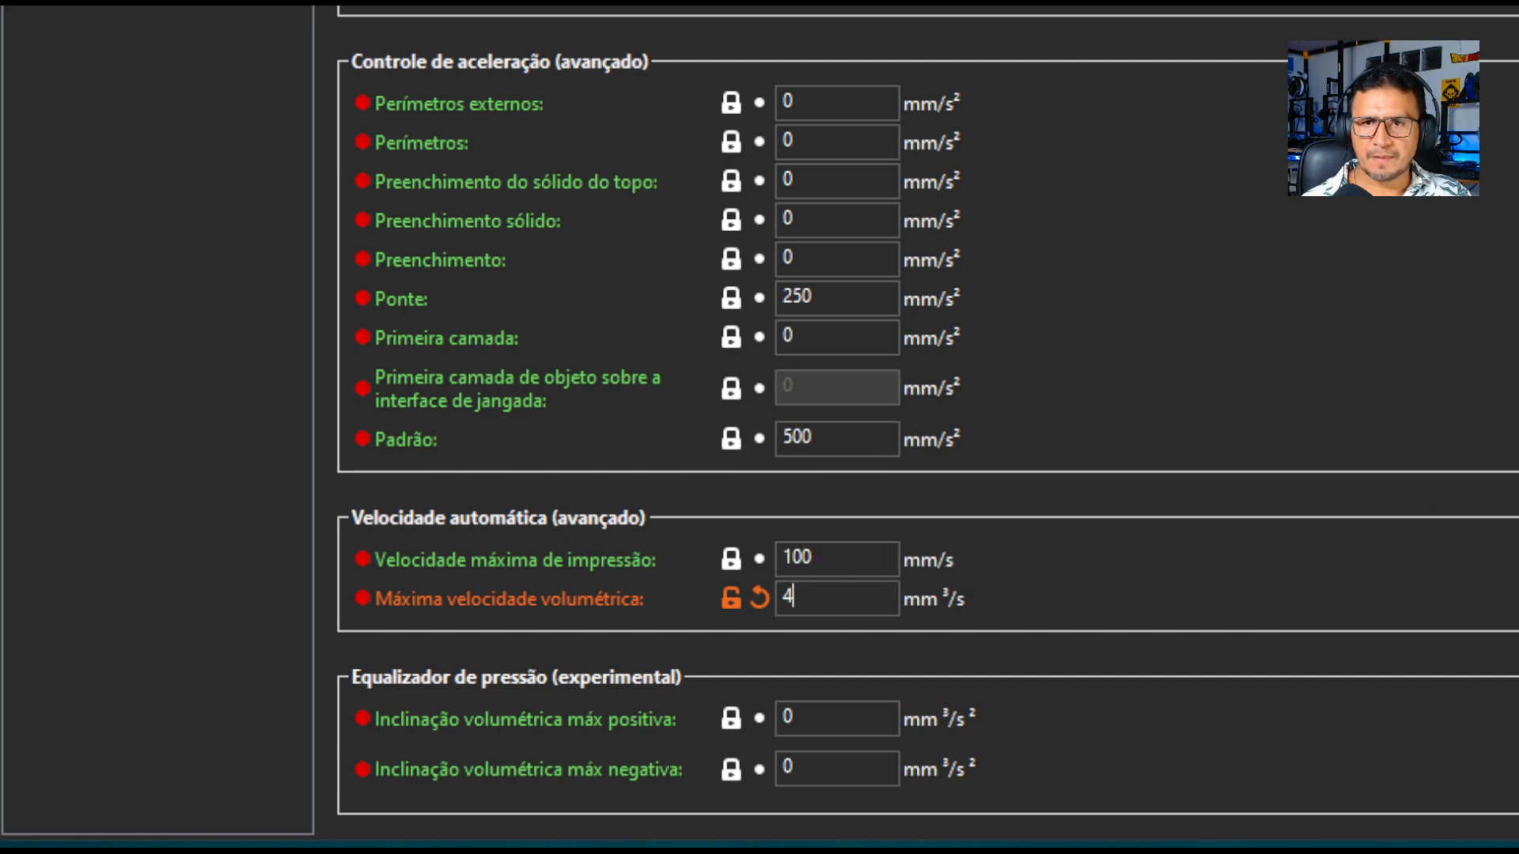
# - Slice the cube with the 4 mm³/s volumetric limit and inspect the resulting speed preview
pyautogui.click(593, 56)
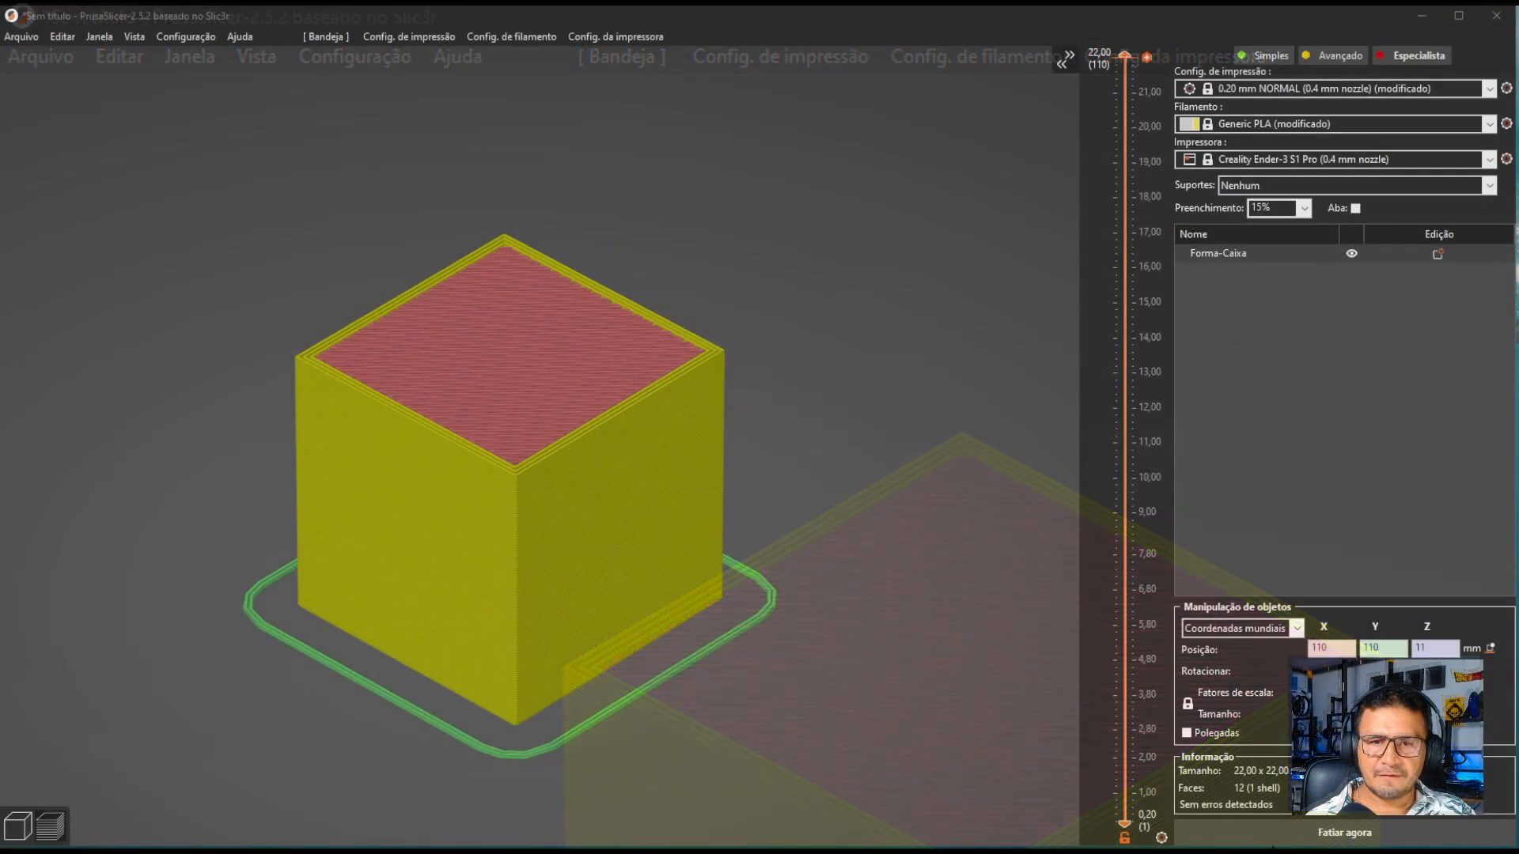
pyautogui.click(1279, 840)
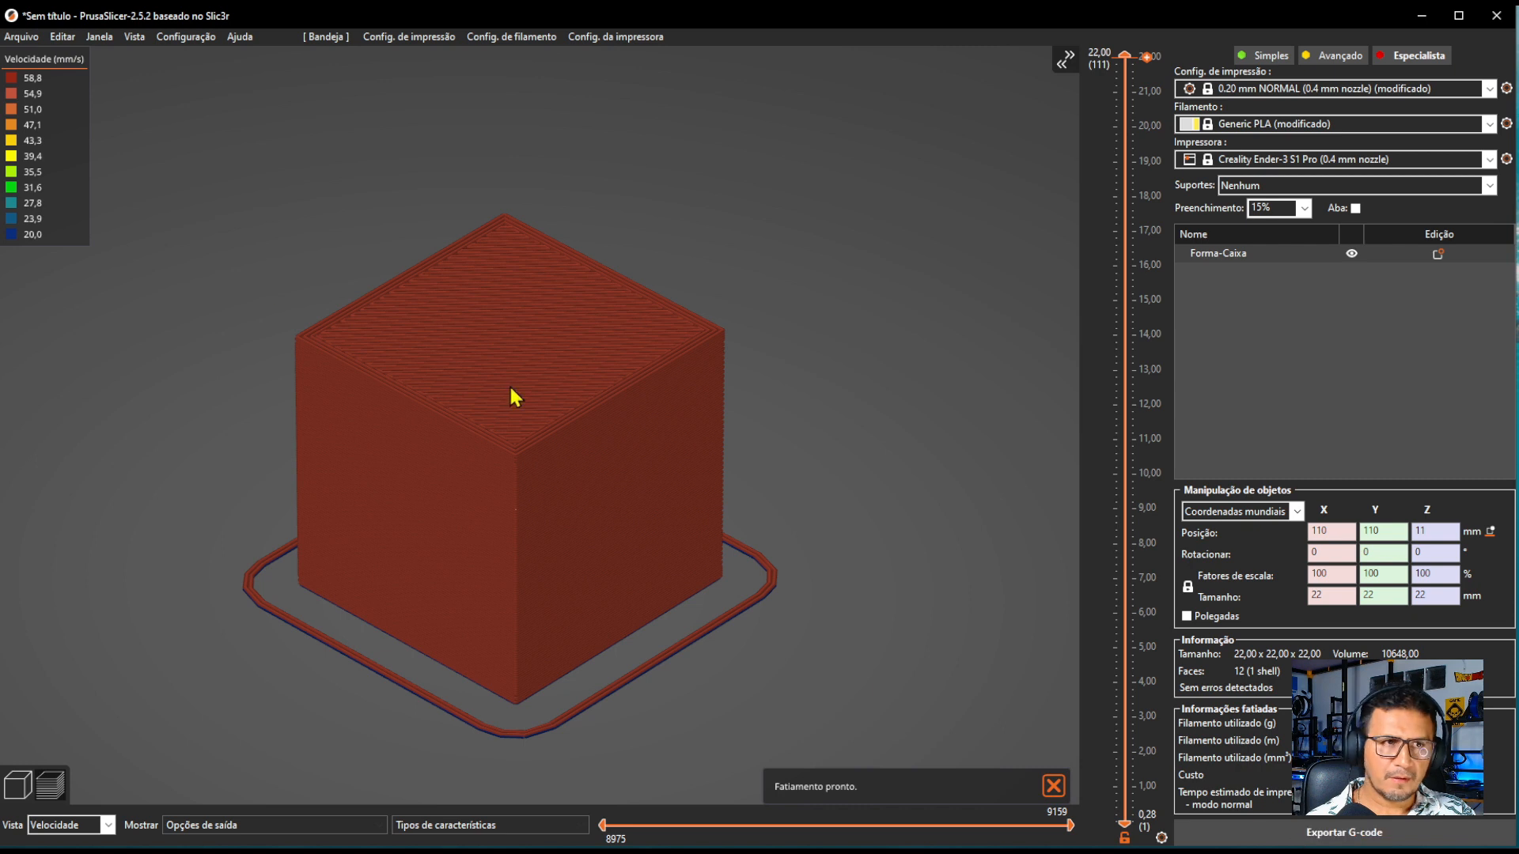
pyautogui.moveTo(274, 276); pyautogui.dragTo(274, 267)
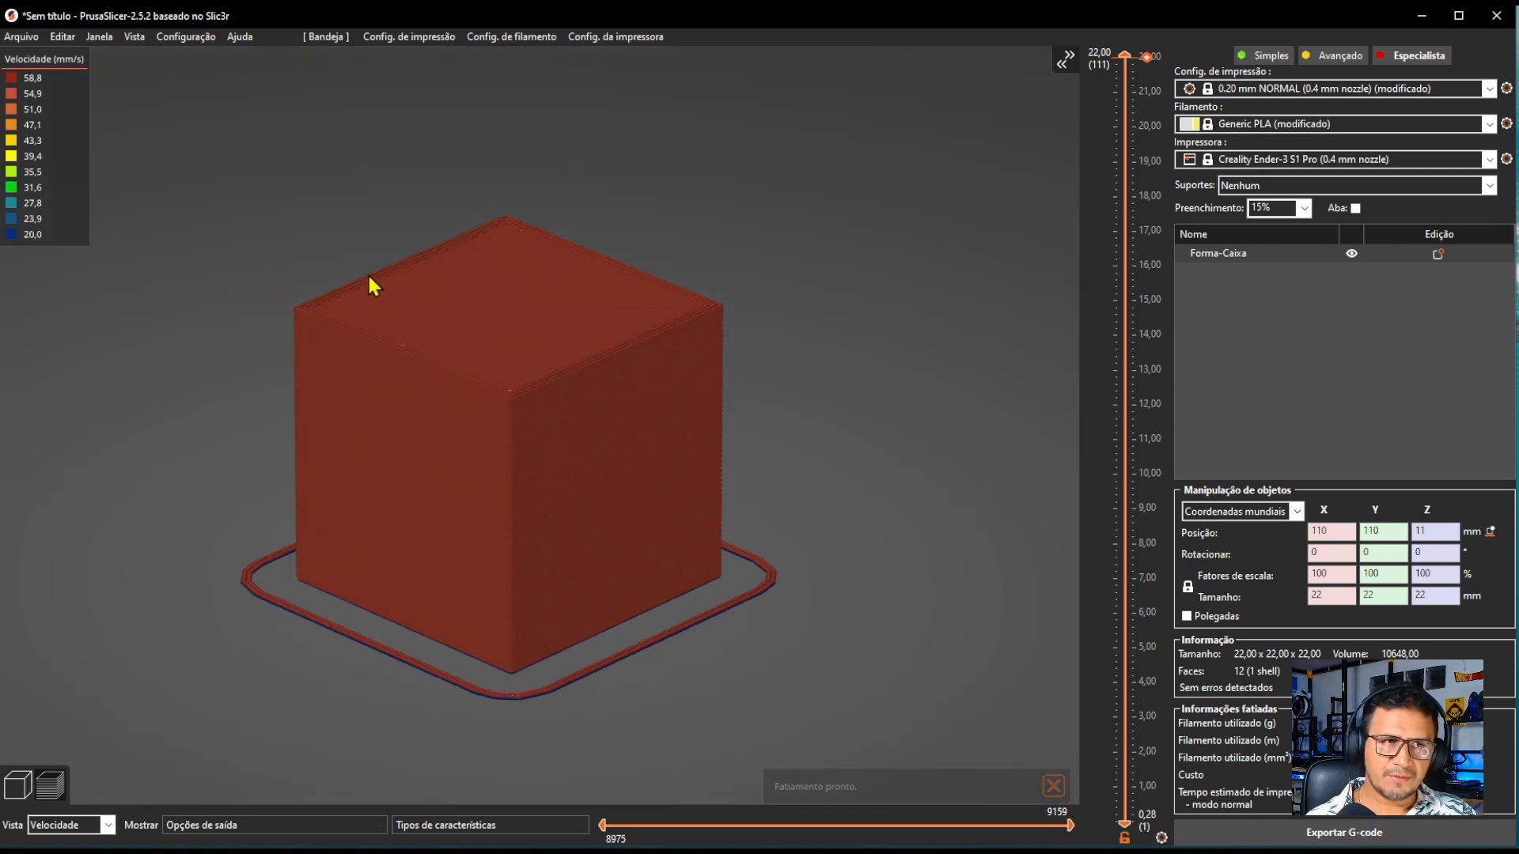
# - Examine the sliced cube's speed colours, then switch the preview to volumetric flow rate (Taxa de fluxo volumétrico)
pyautogui.scroll(-2, 362, 282)
pyautogui.moveTo(448, 162); pyautogui.dragTo(472, 207)
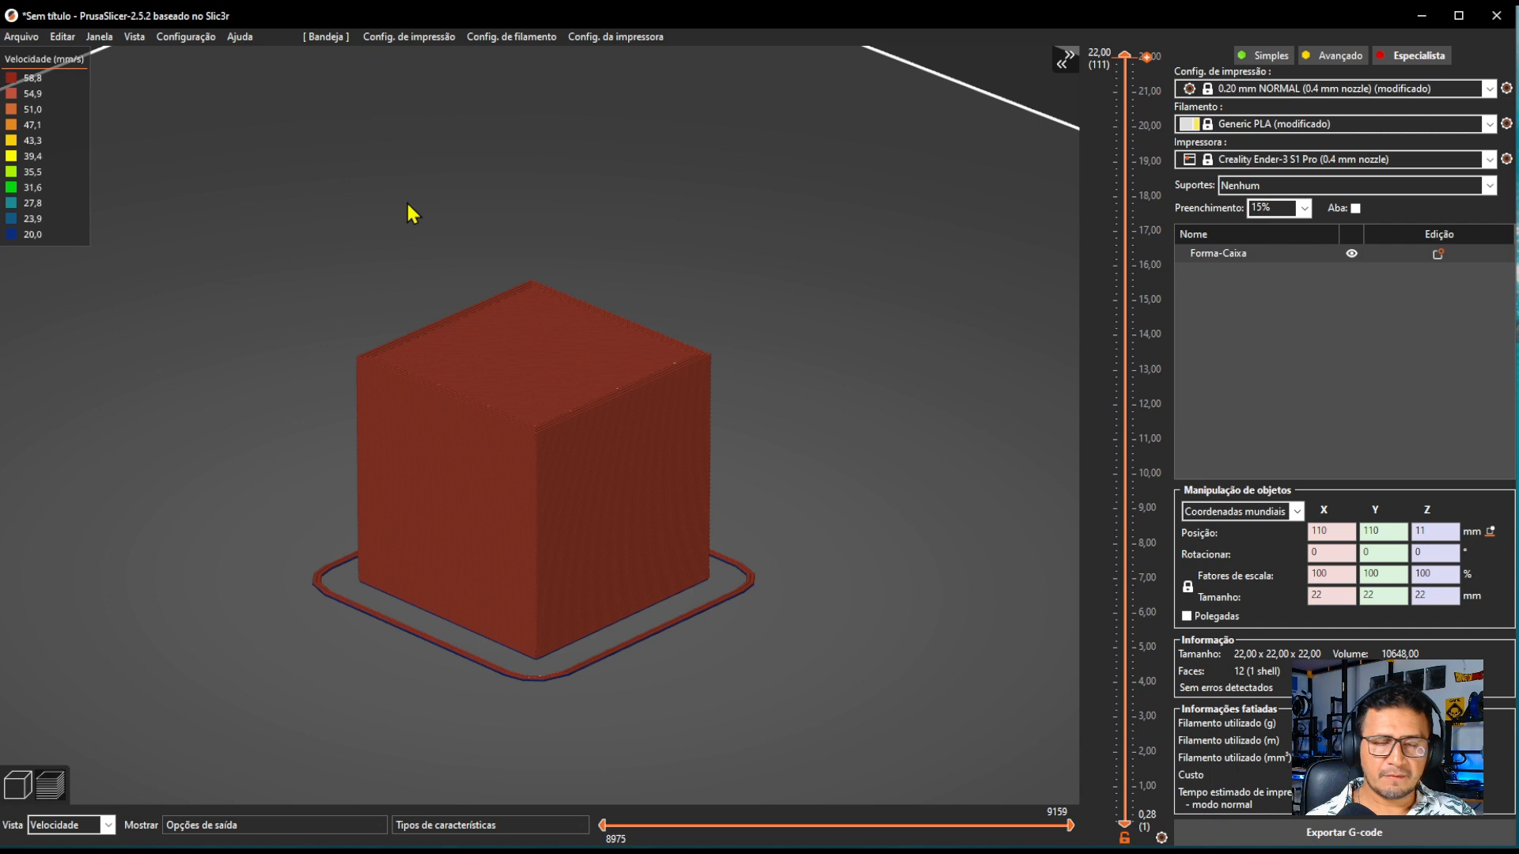
pyautogui.moveTo(424, 214); pyautogui.dragTo(413, 202, button='middle')
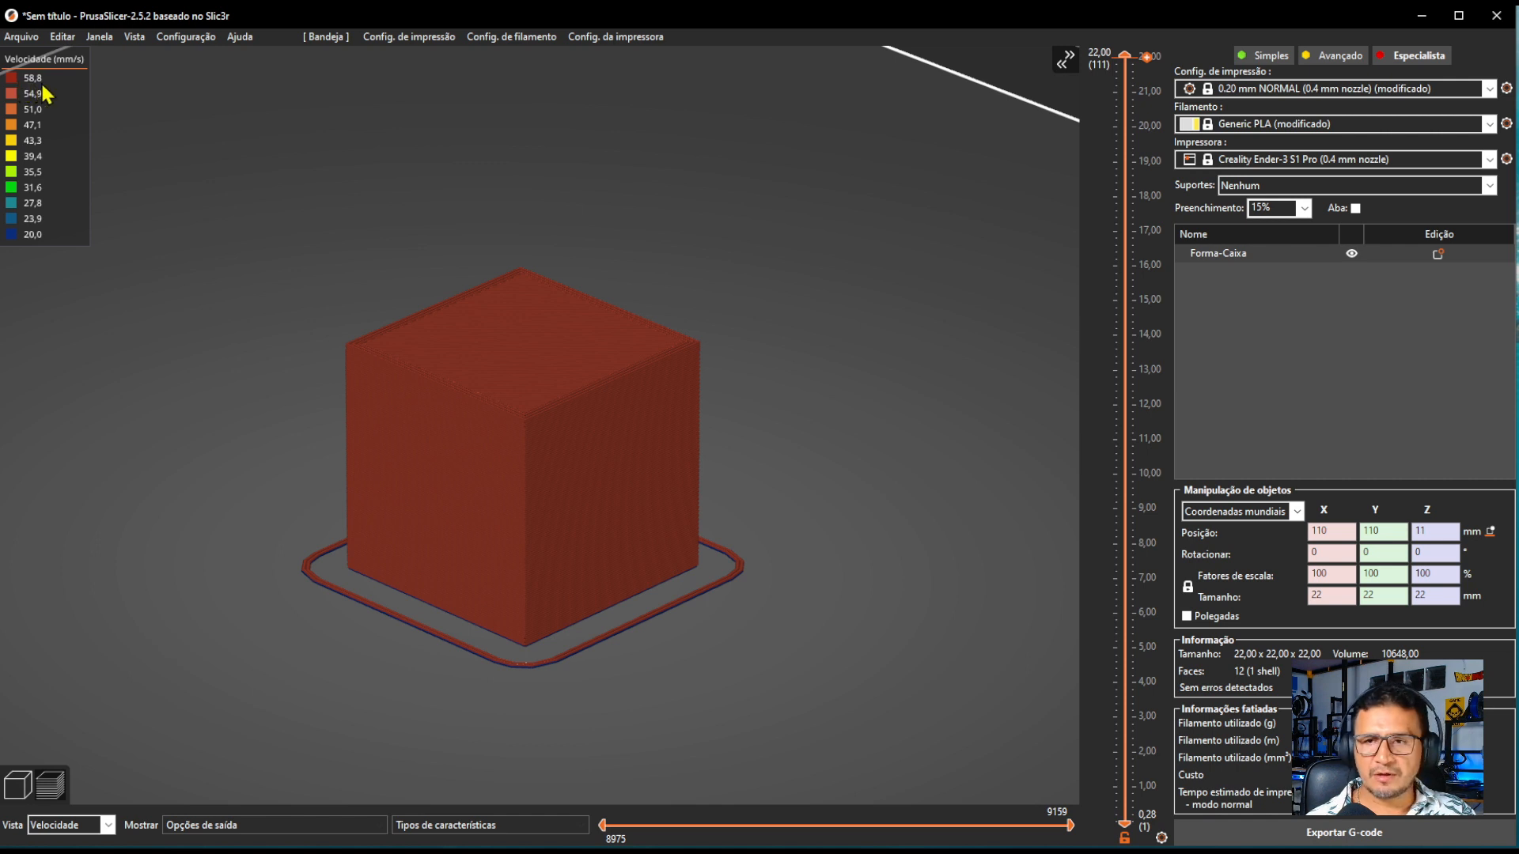
pyautogui.click(108, 827)
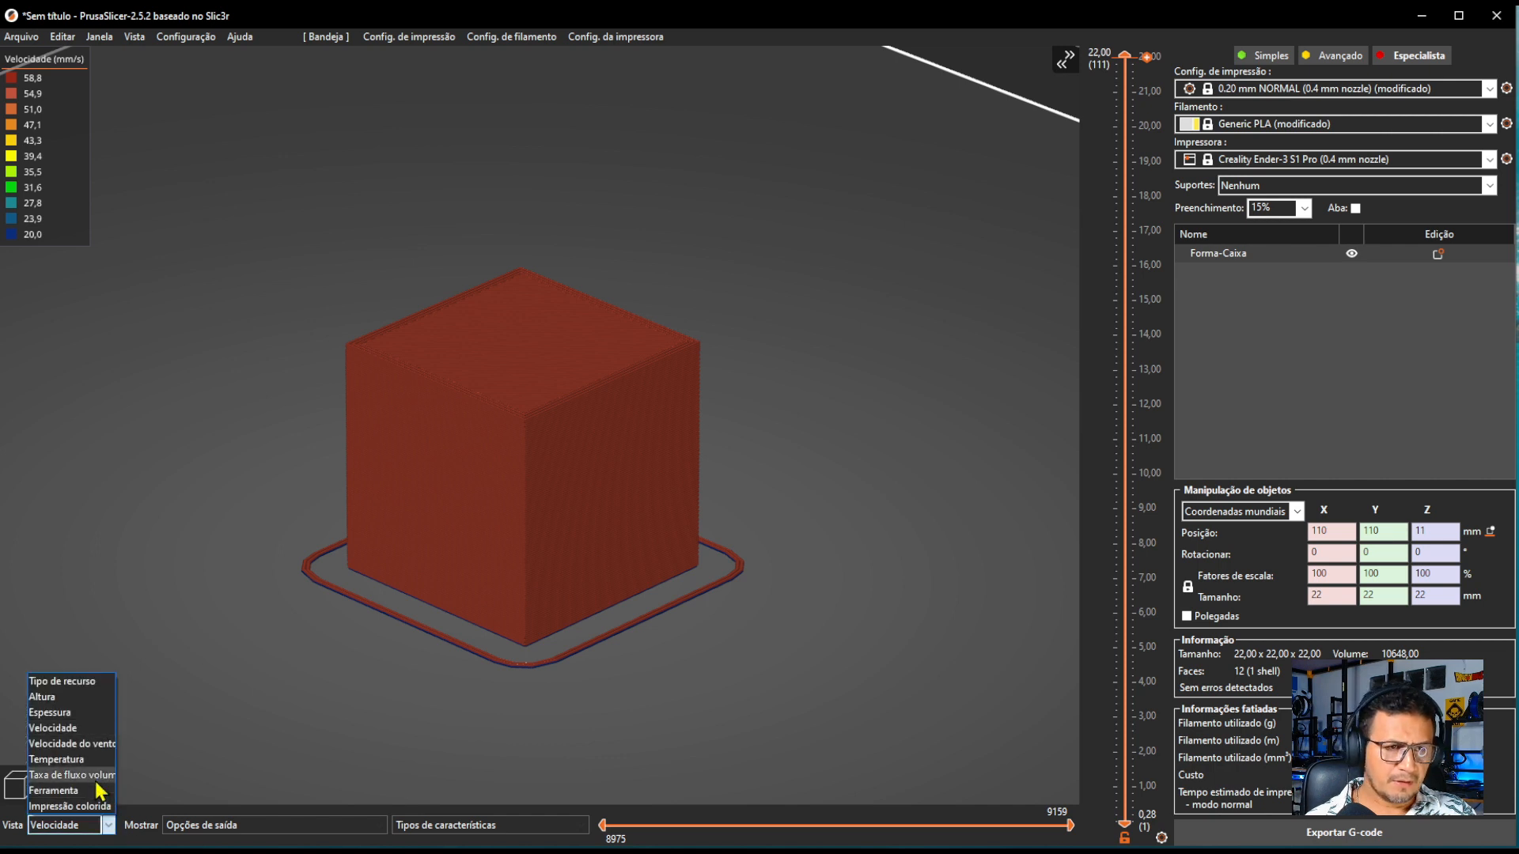
pyautogui.click(98, 785)
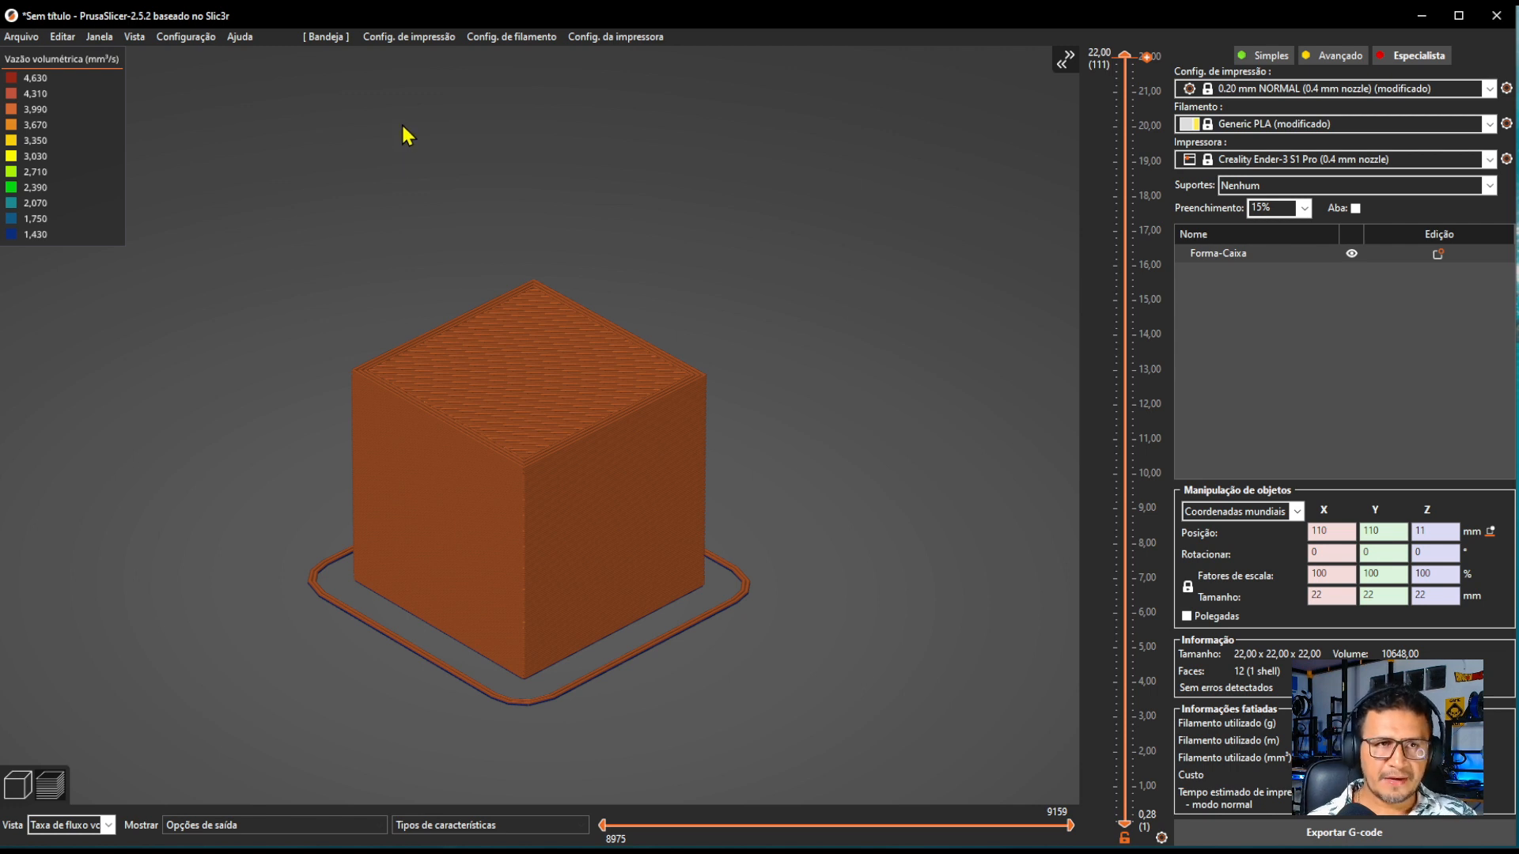
# - Set the maximum volumetric speed (Máxima velocidade volumétrica) in the print profile's automatic speed settings to 2 mm³/s
pyautogui.click(410, 41)
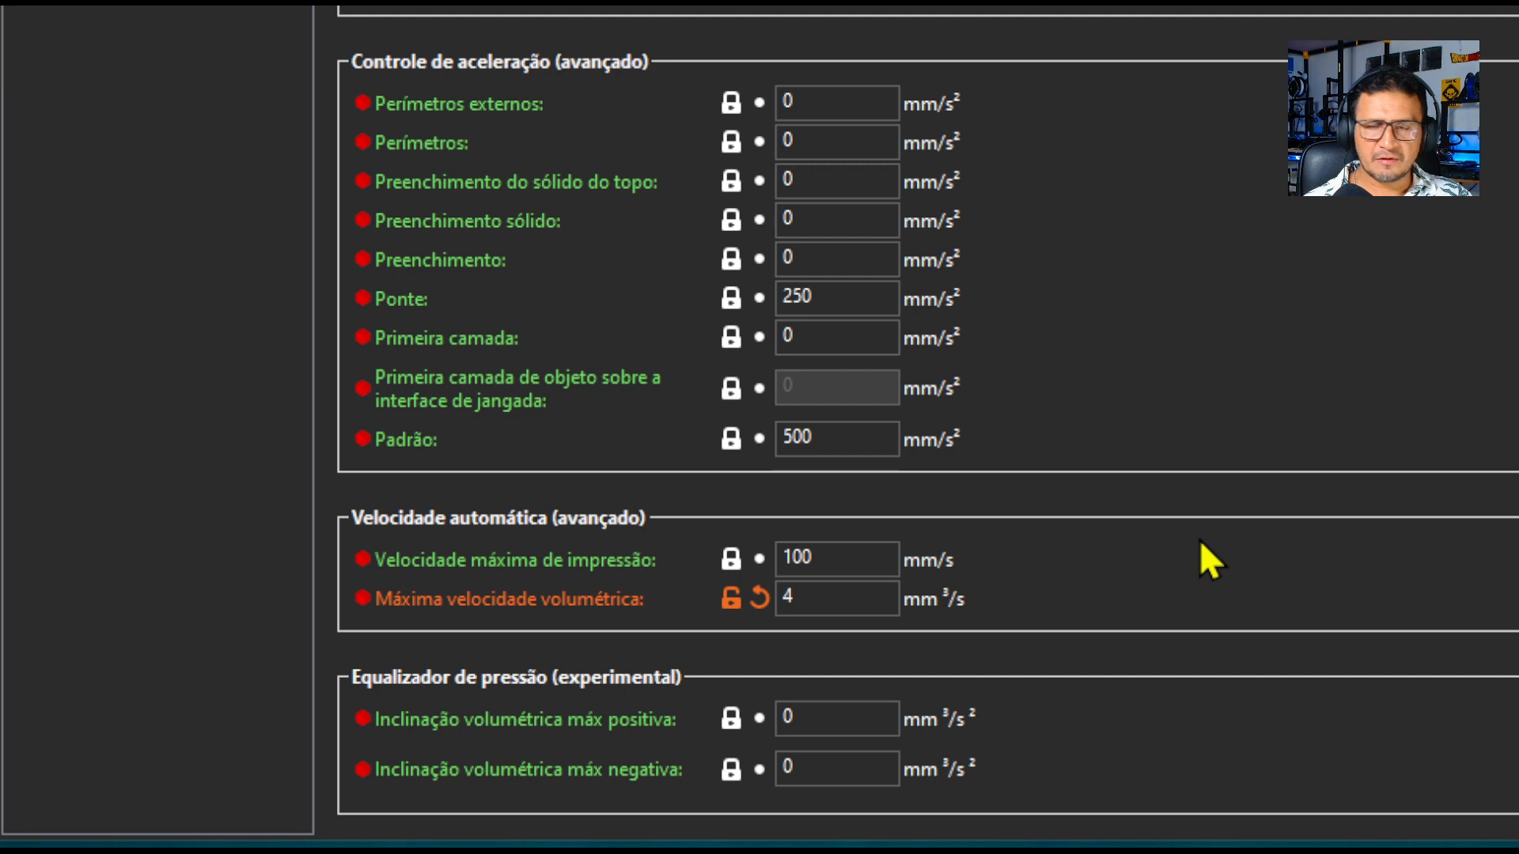
pyautogui.click(841, 598)
pyautogui.click(849, 550)
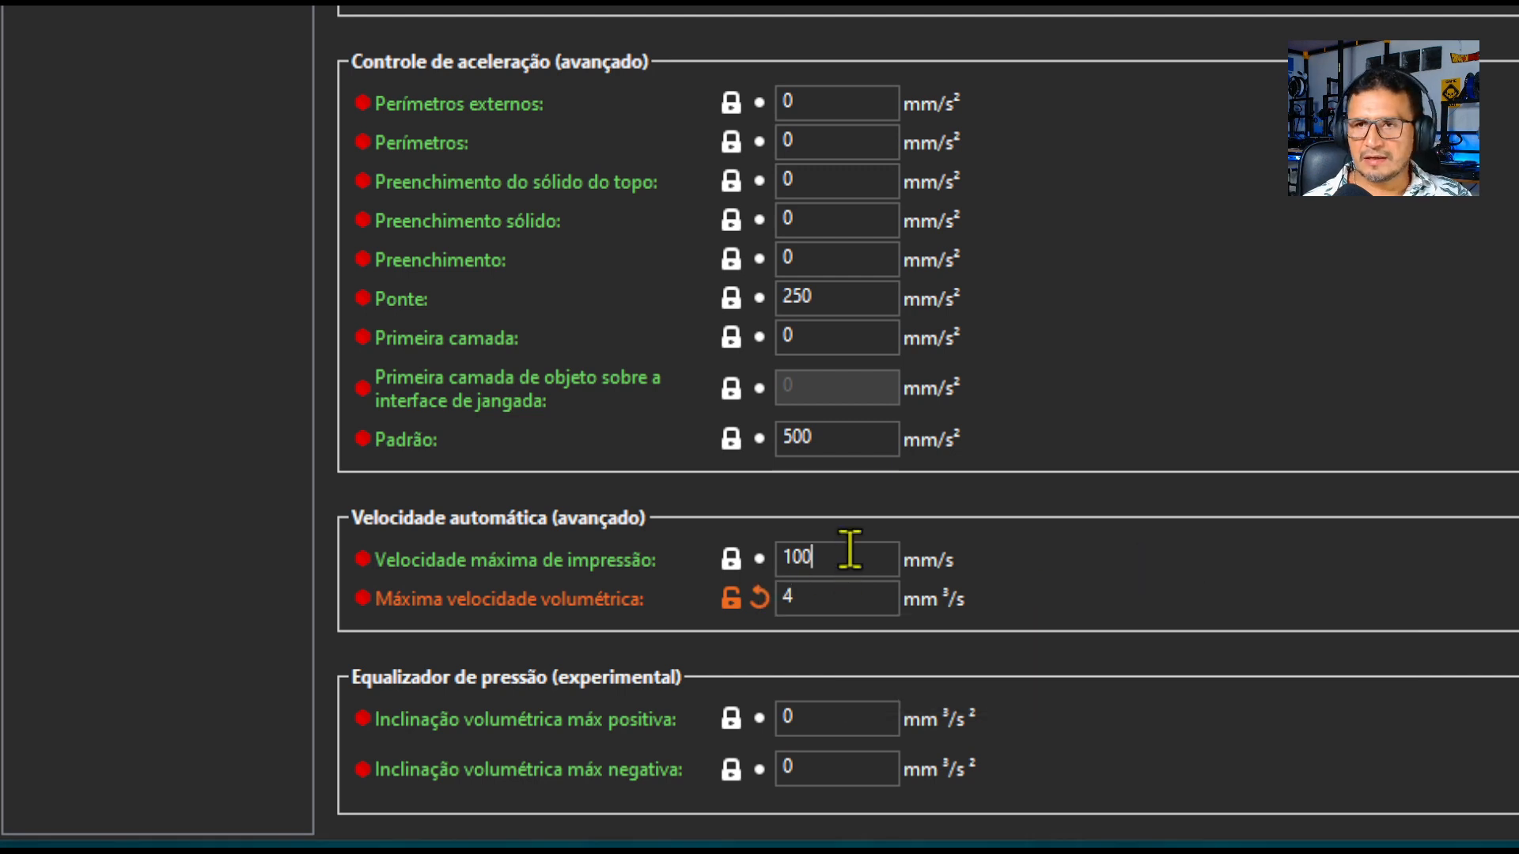
pyautogui.moveTo(836, 605)
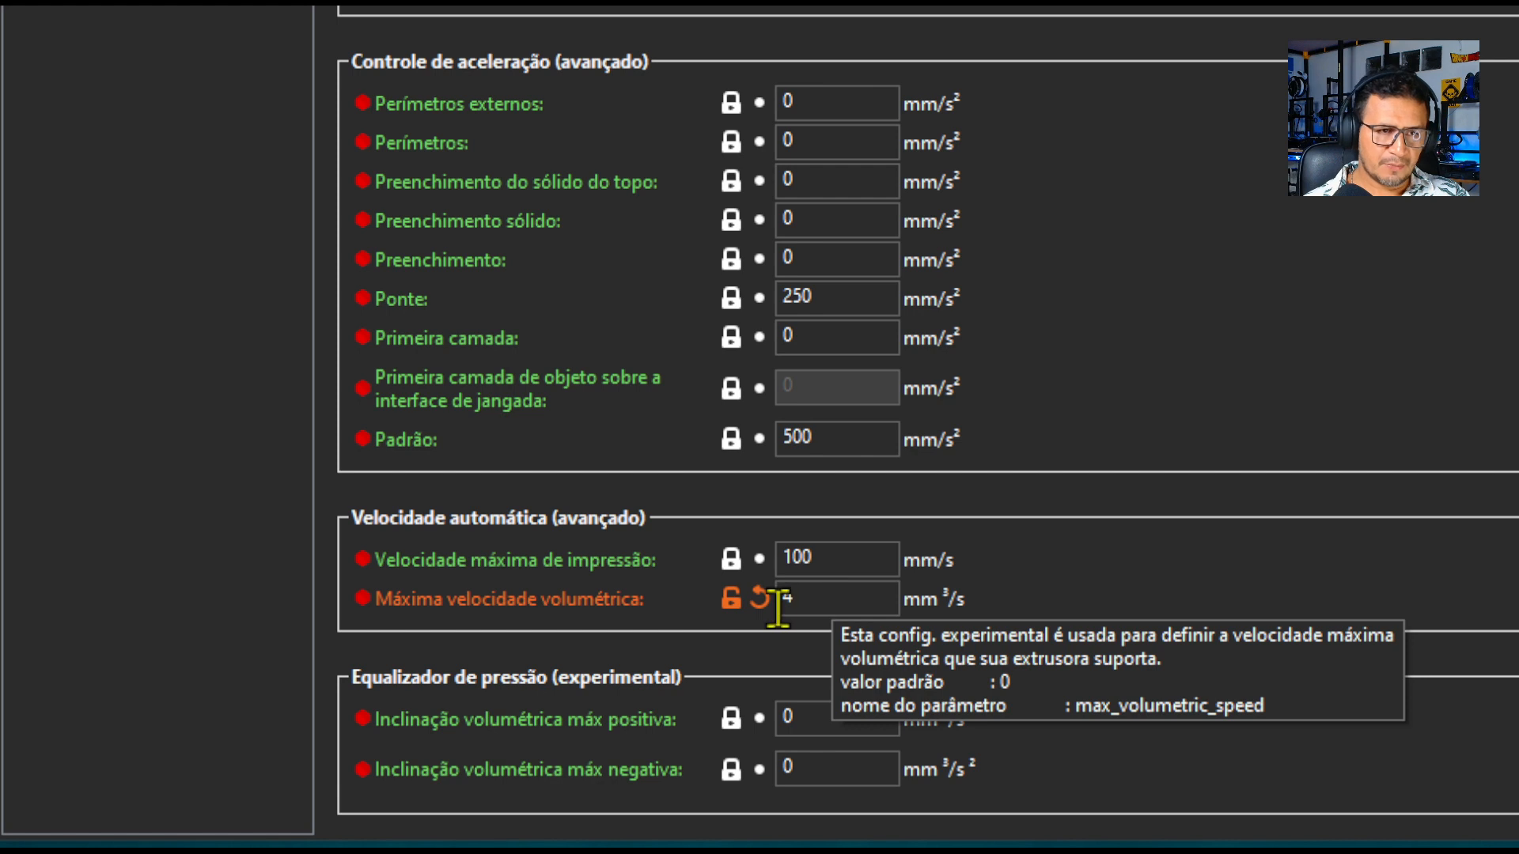
pyautogui.doubleClick(819, 606)
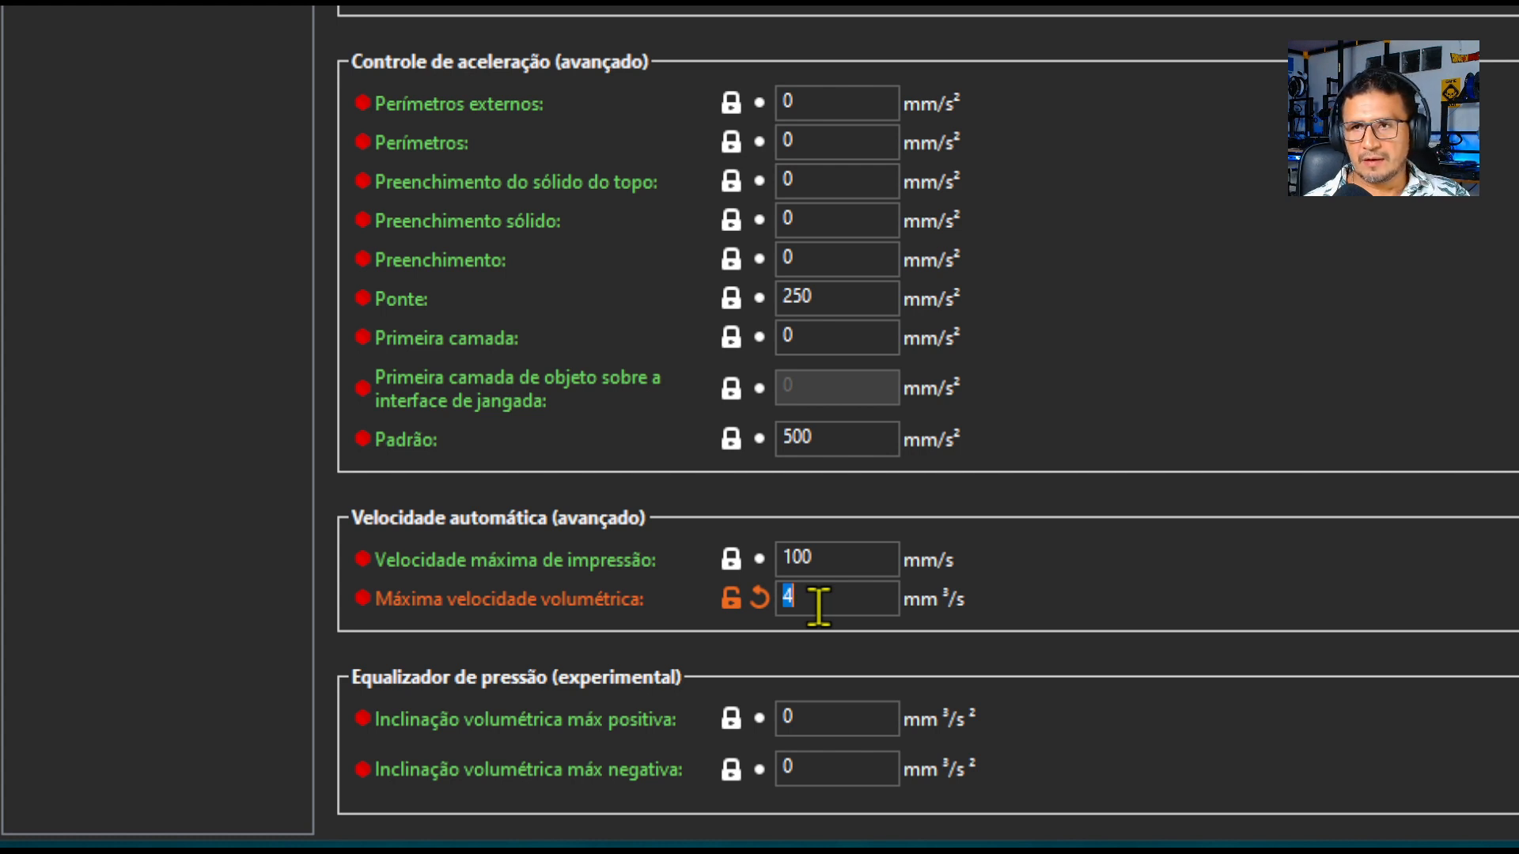
pyautogui.write('2')
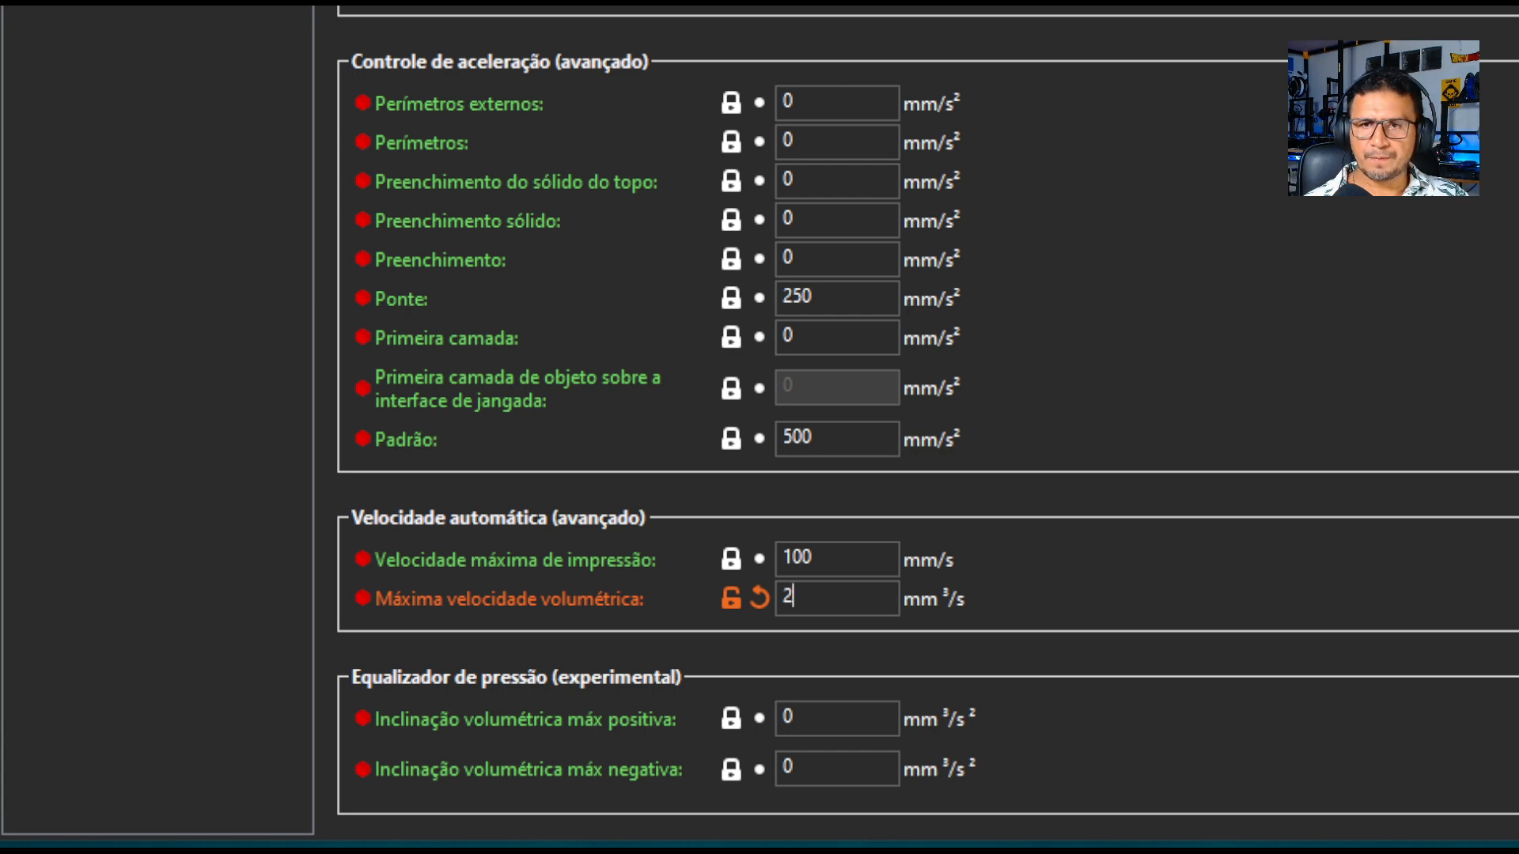
pyautogui.click(617, 57)
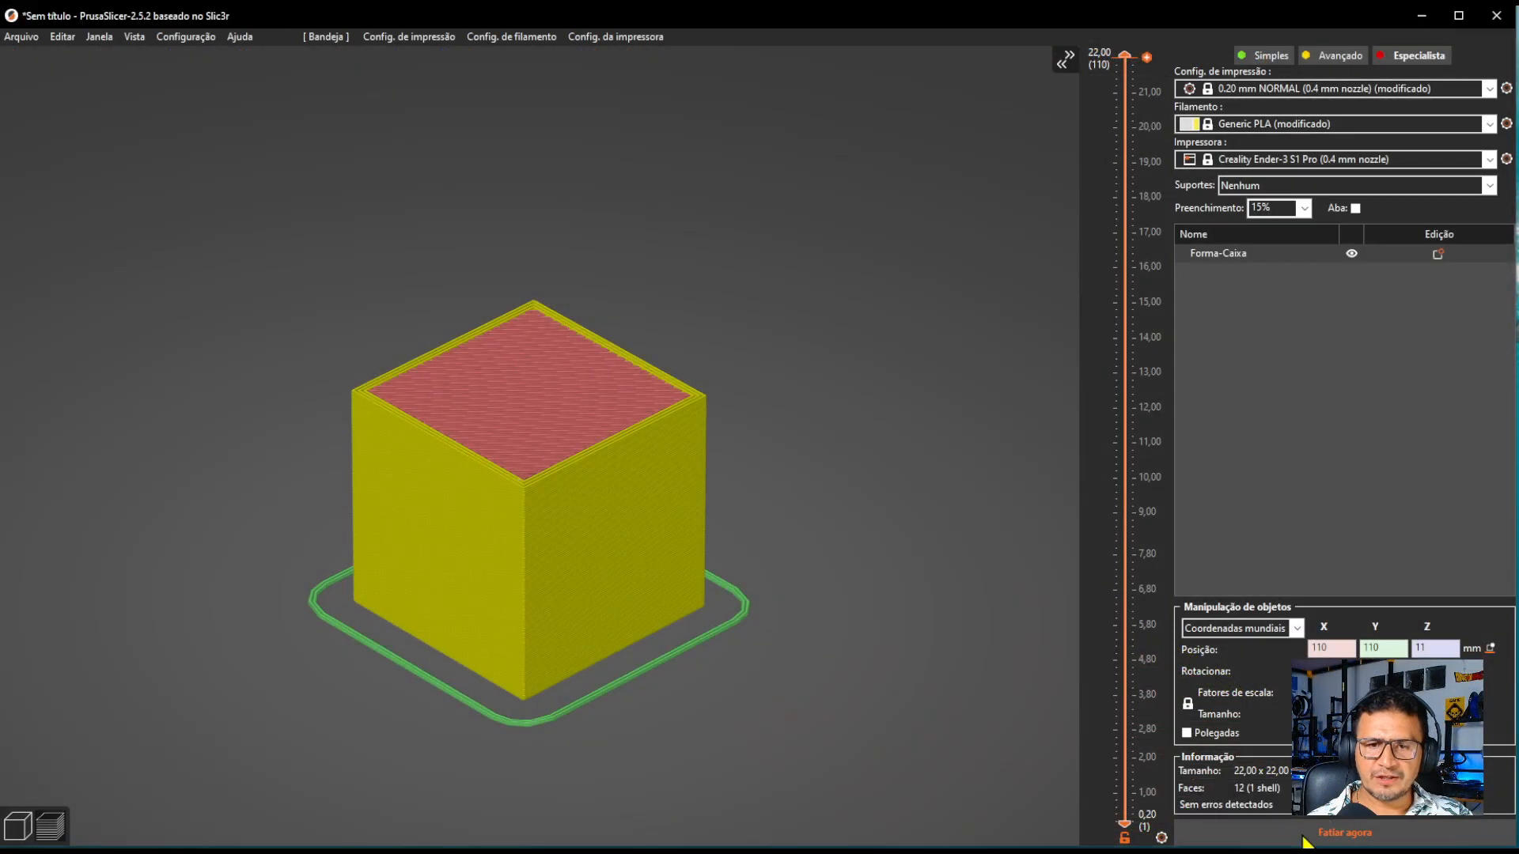
# - Slice the cube with the 2 mm³/s limit and examine its volumetric flow preview and its speed (Velocidade) preview
pyautogui.click(1304, 838)
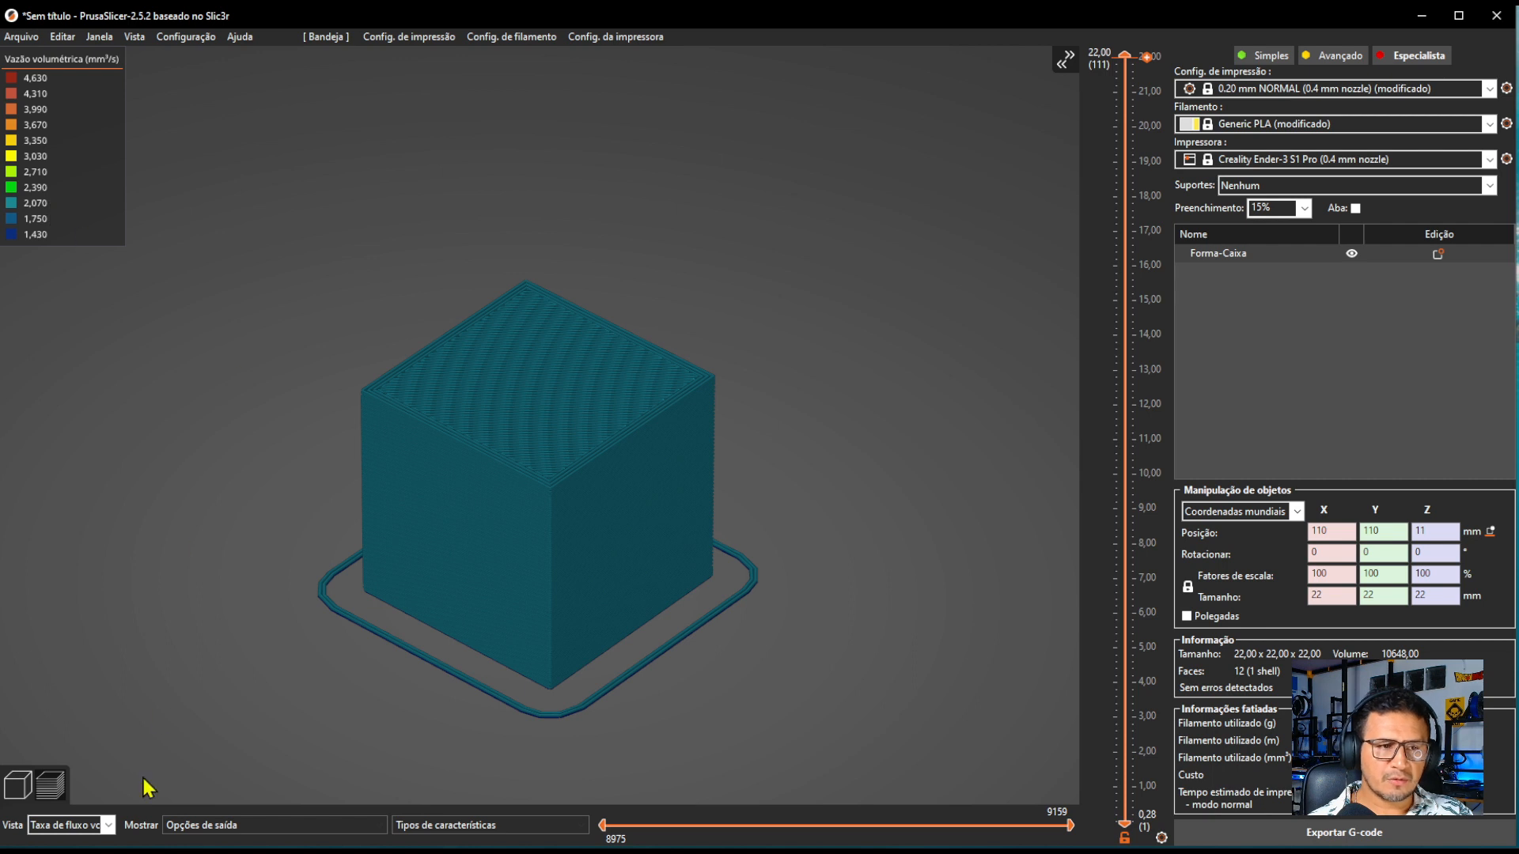
pyautogui.click(110, 825)
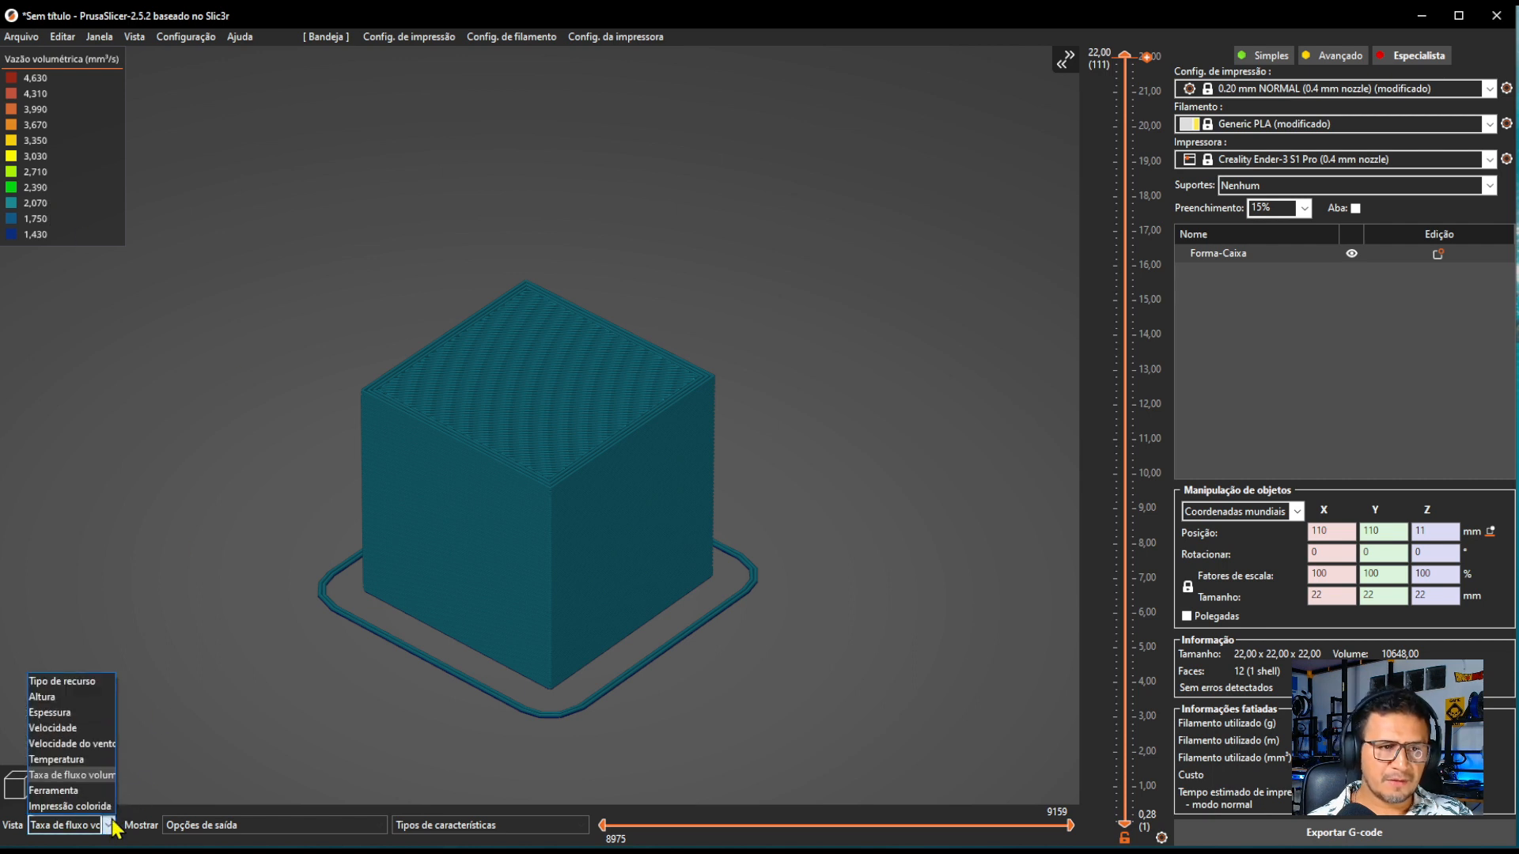
pyautogui.click(79, 729)
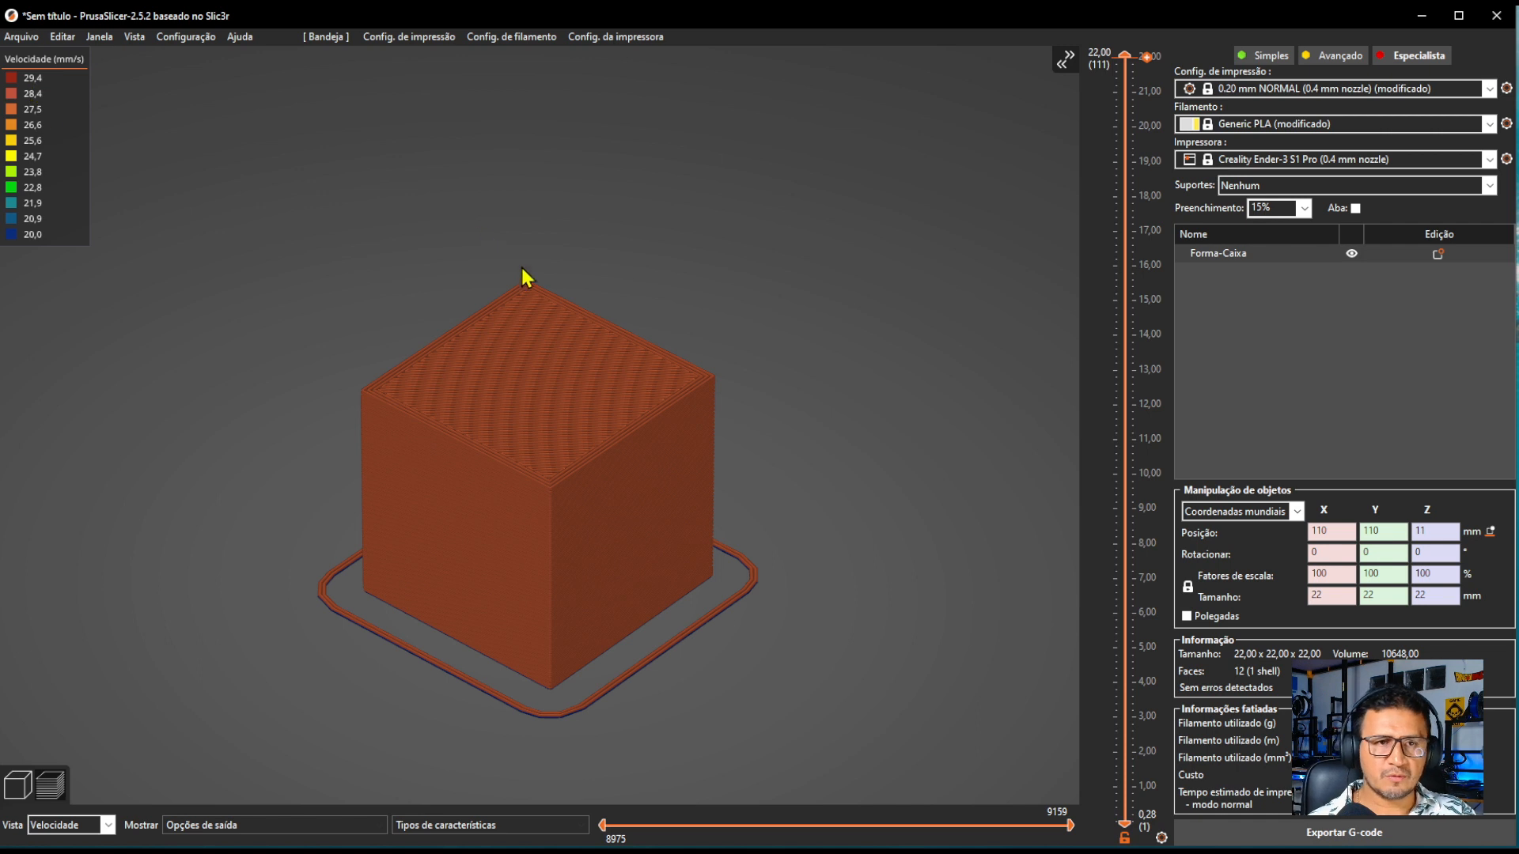
pyautogui.scroll(-1, 577, 424)
pyautogui.scroll(1, 577, 426)
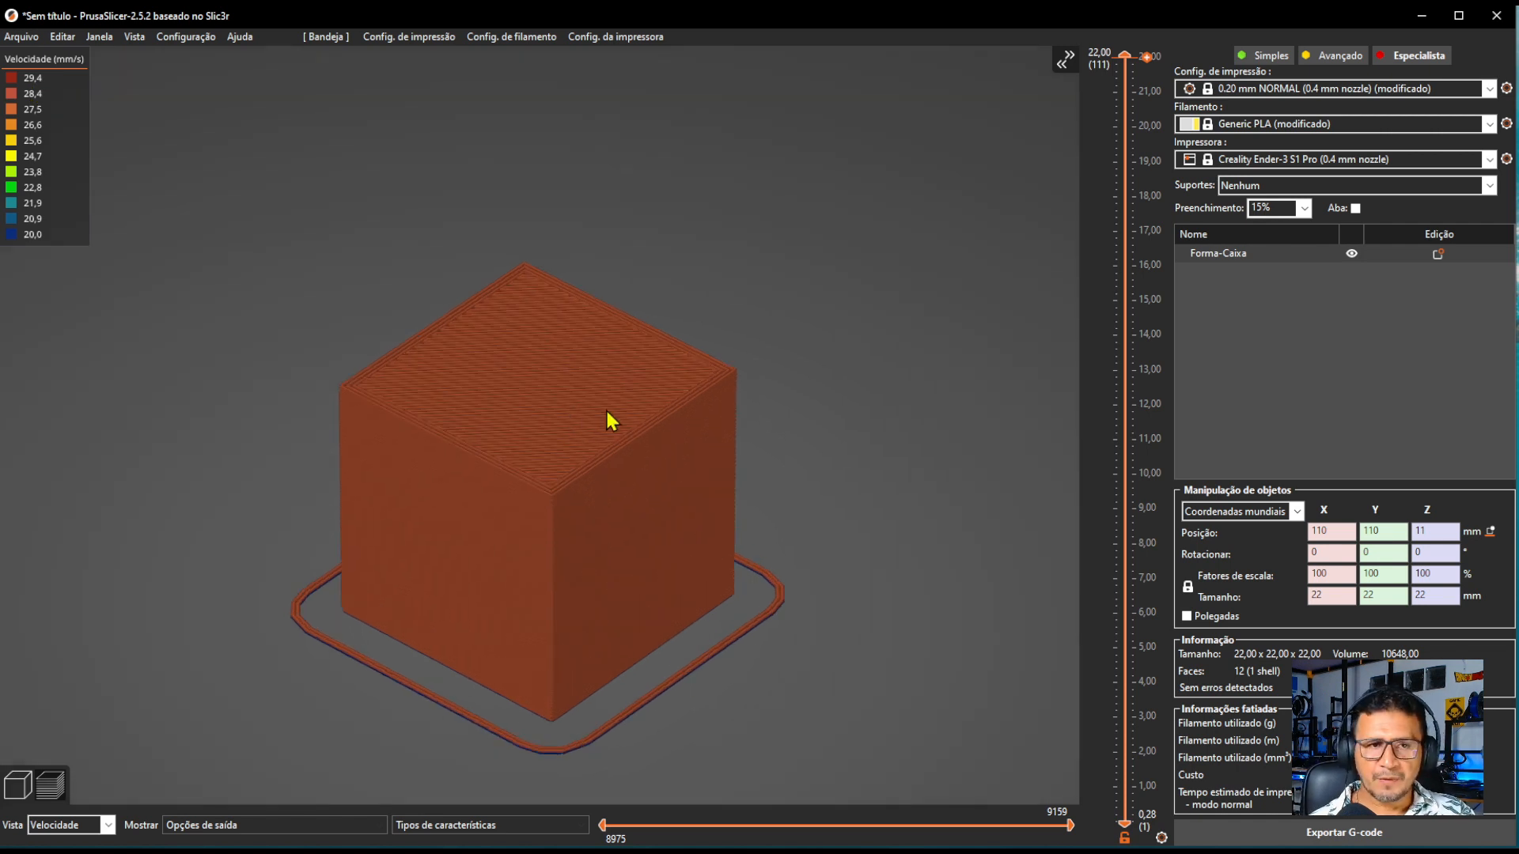
# - Set the print profile's maximum volumetric speed (Máxima velocidade volumétrica) to 4 mm³/s
pyautogui.click(411, 40)
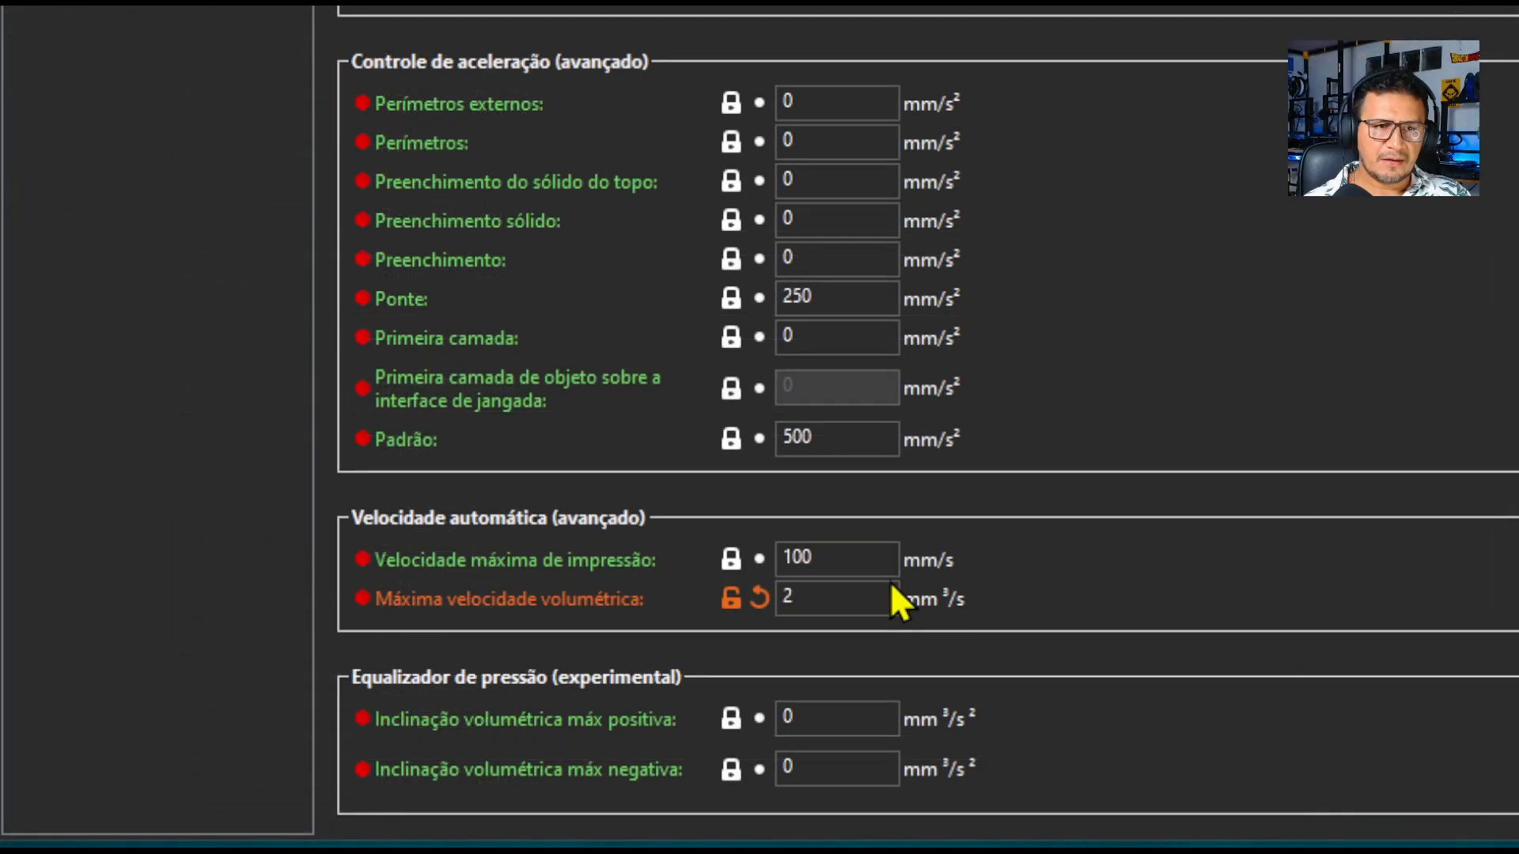
pyautogui.click(818, 599)
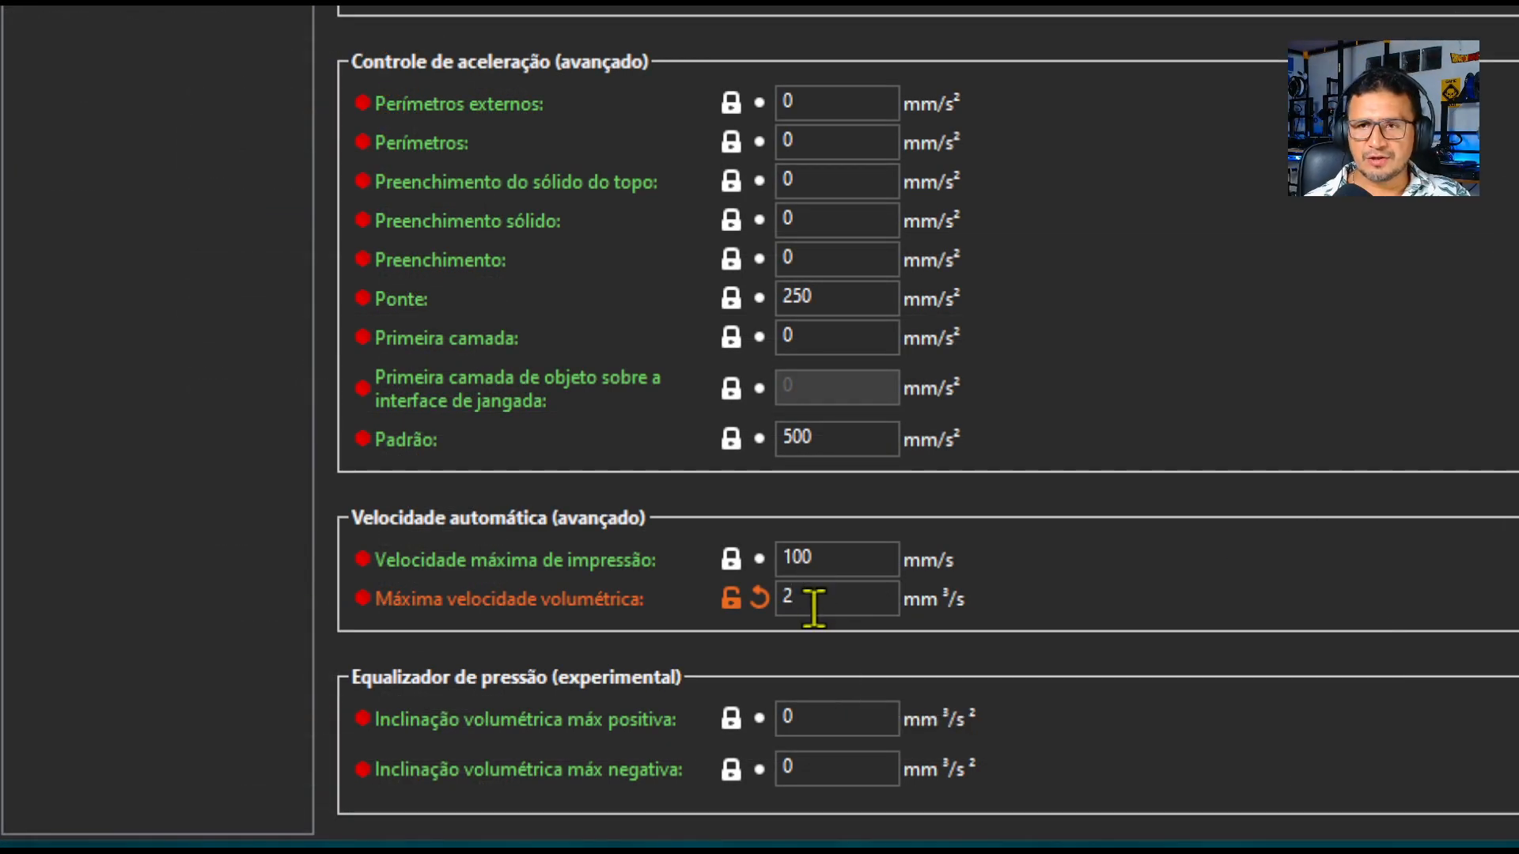
pyautogui.doubleClick(816, 606)
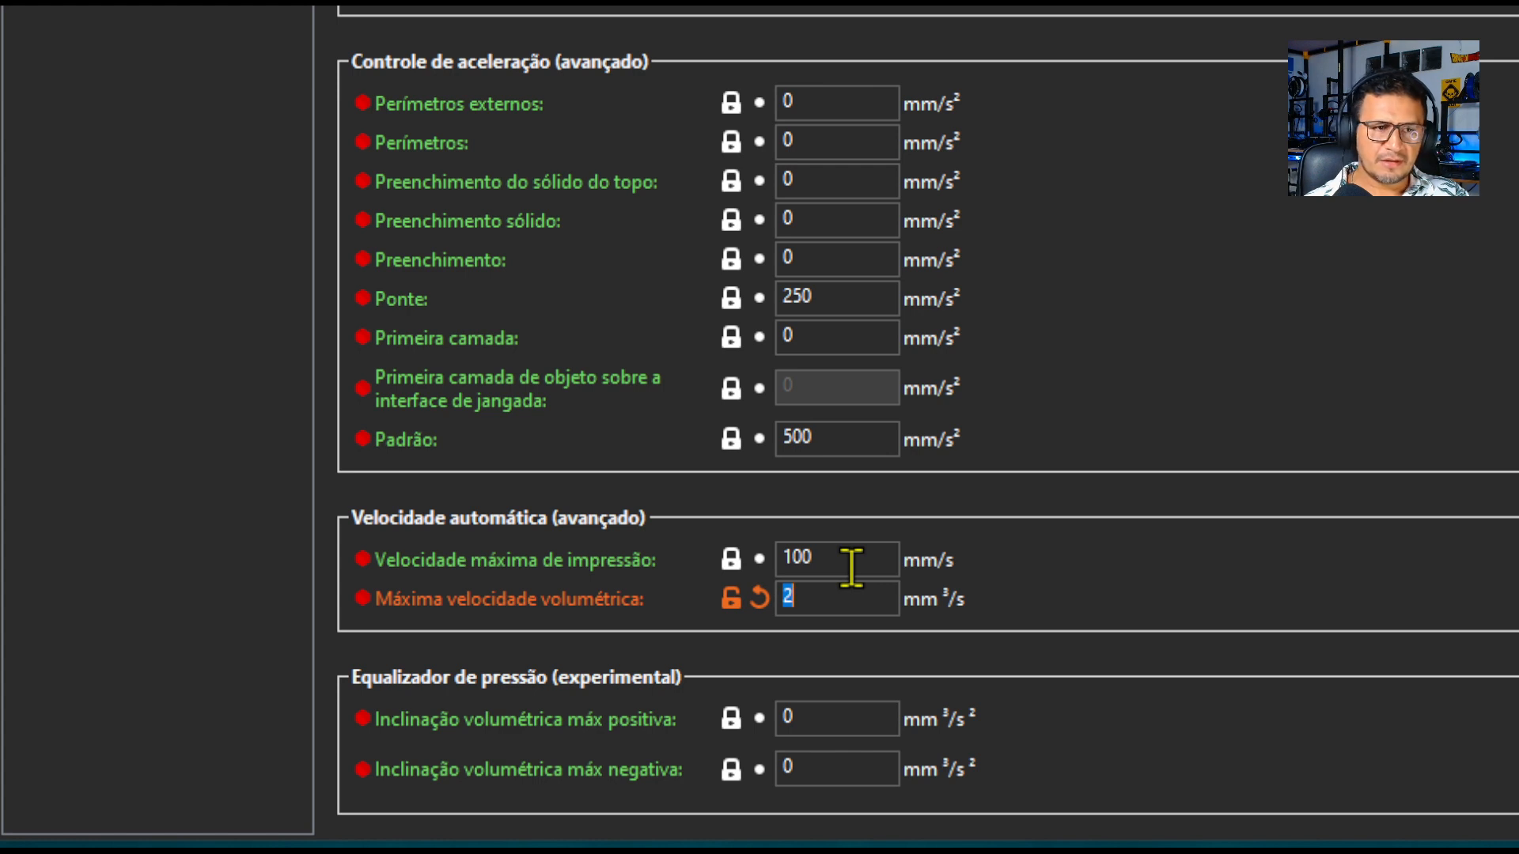
pyautogui.write('4')
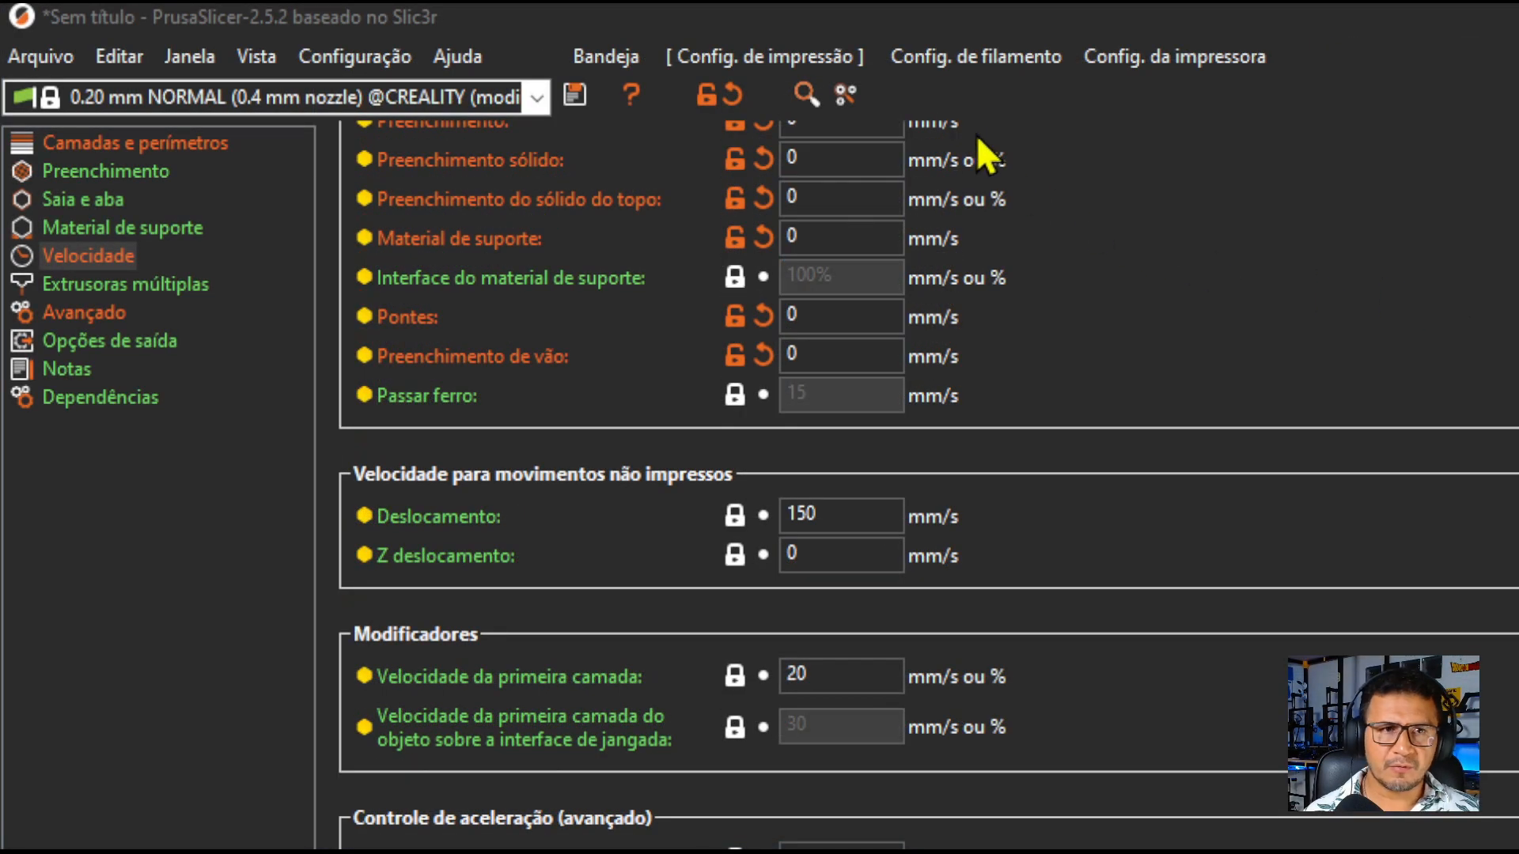
# - Change the filament type (Tipo de filamento) to FLEX in the advanced filament settings of the Generic PLA profile
pyautogui.click(970, 53)
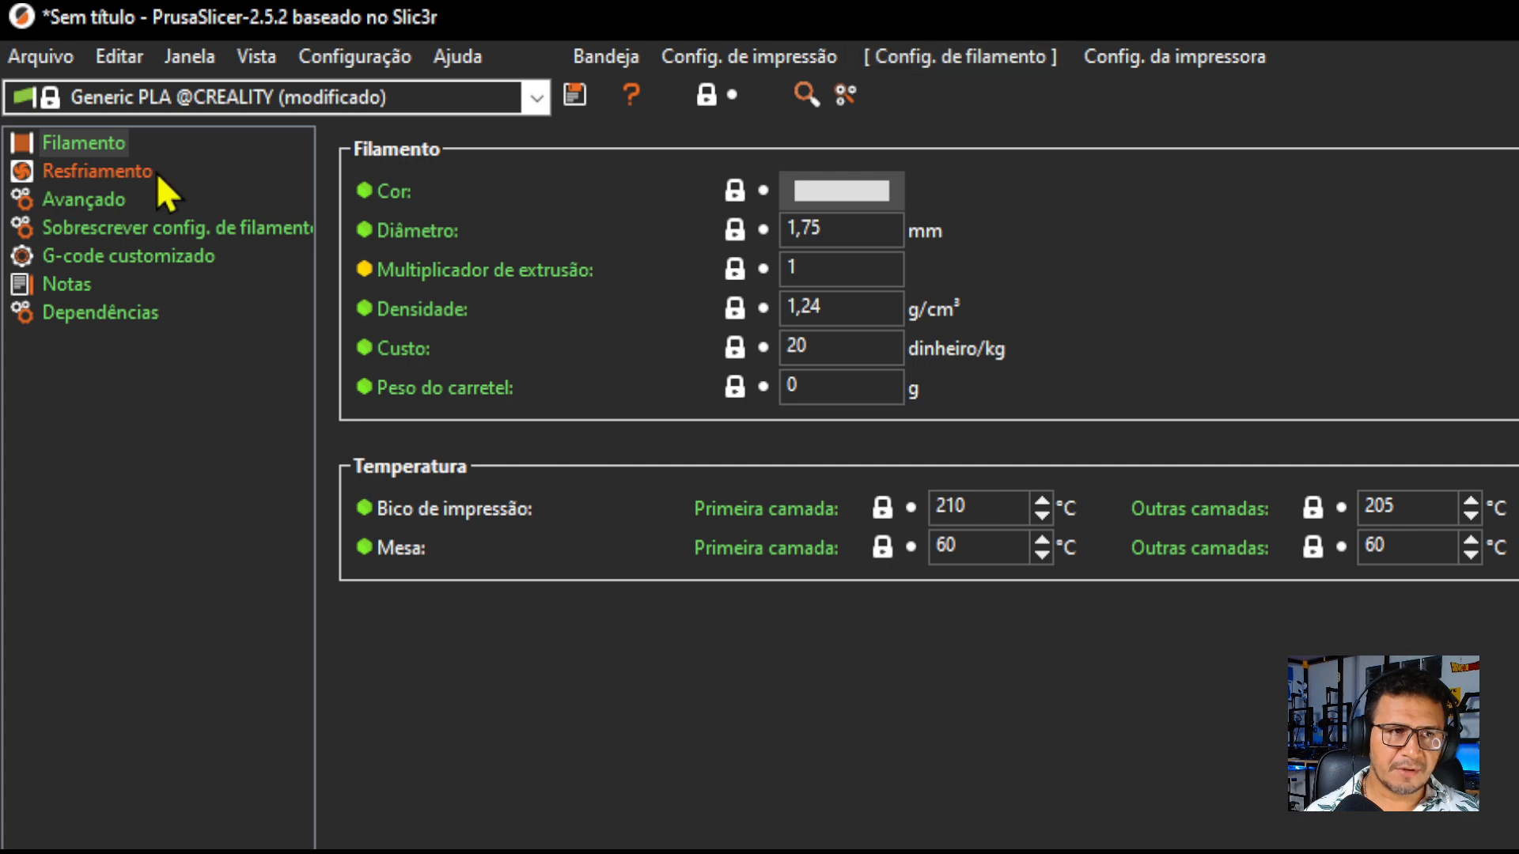
pyautogui.click(92, 197)
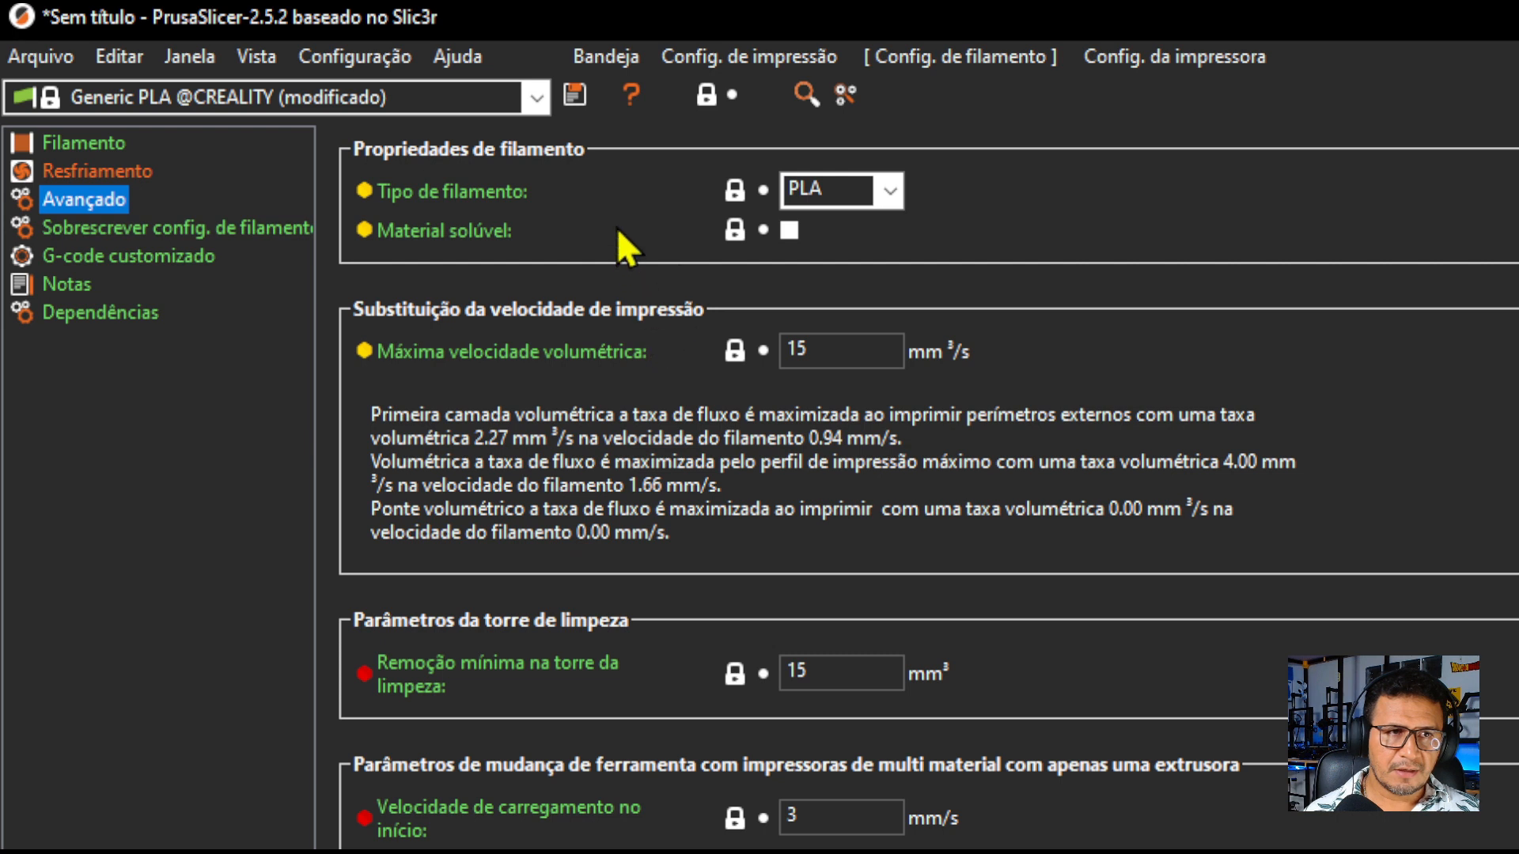
pyautogui.click(889, 191)
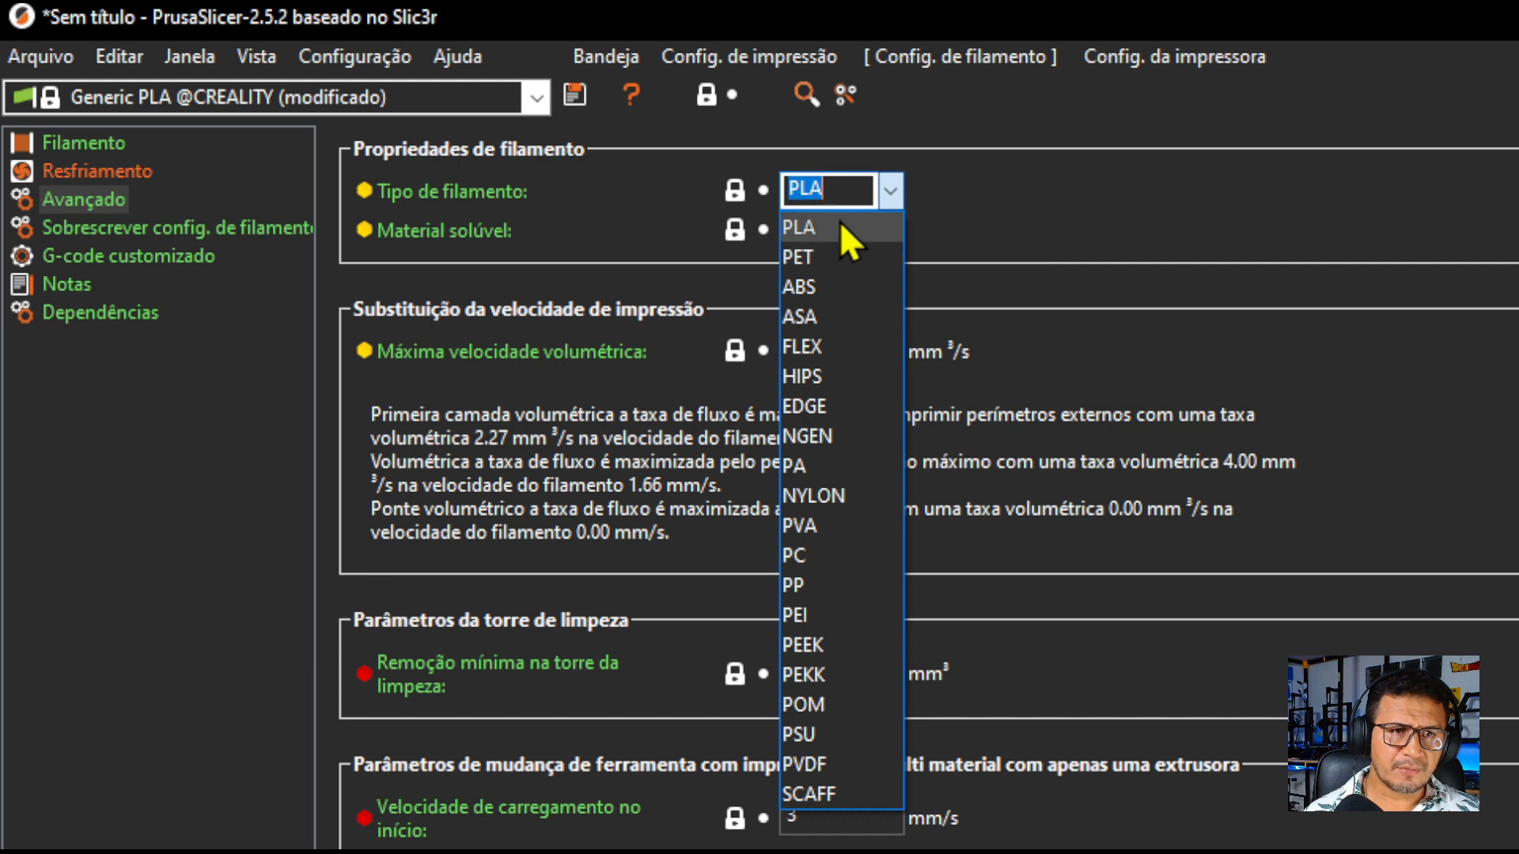
pyautogui.click(826, 345)
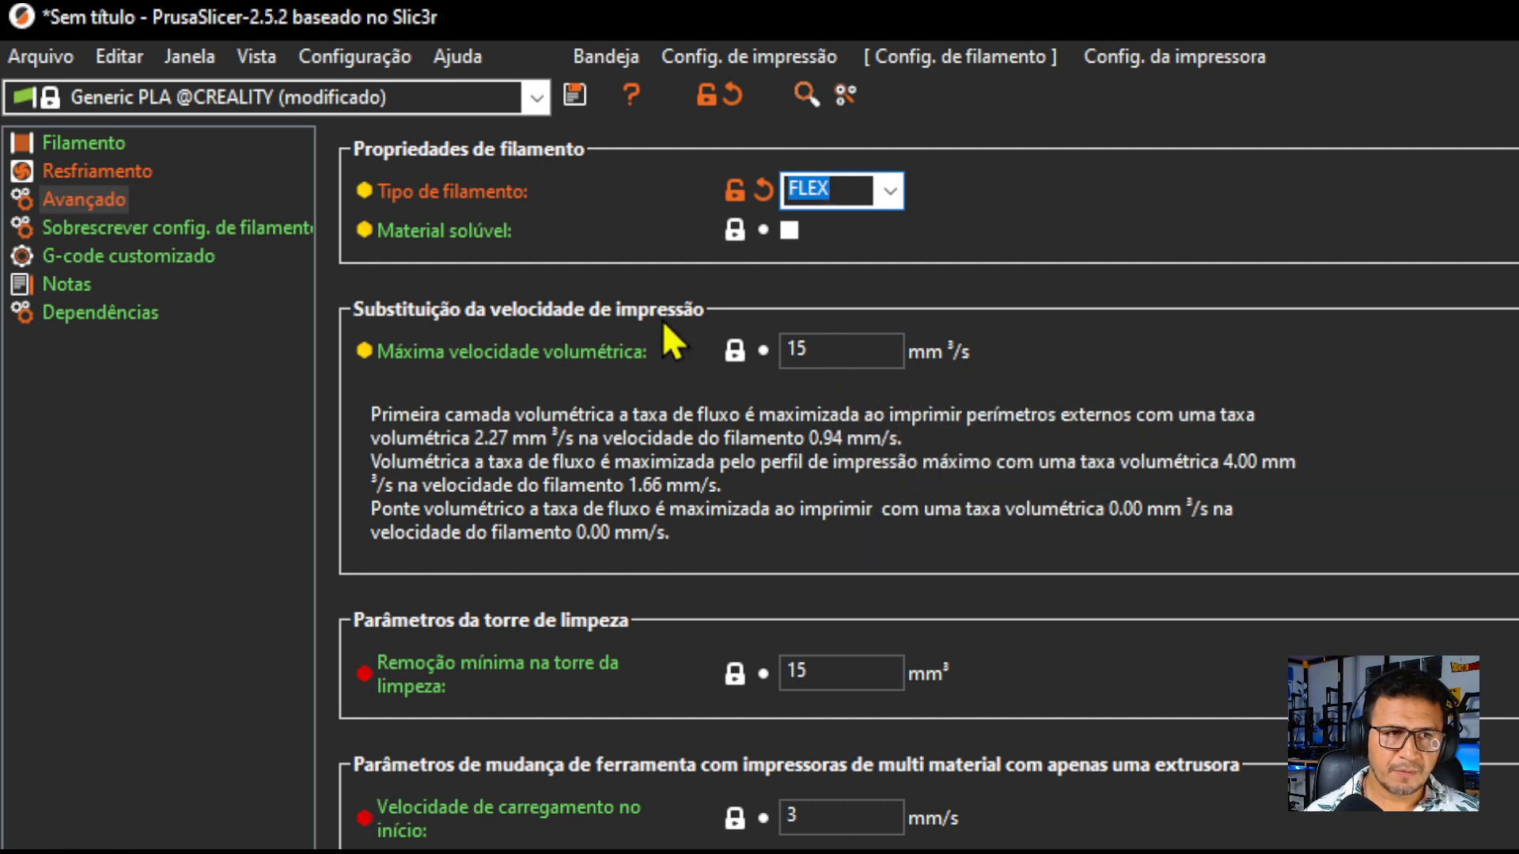
# - Set the filament's own maximum volumetric speed (Máxima velocidade volumétrica) to 1 mm³/s
pyautogui.moveTo(486, 354)
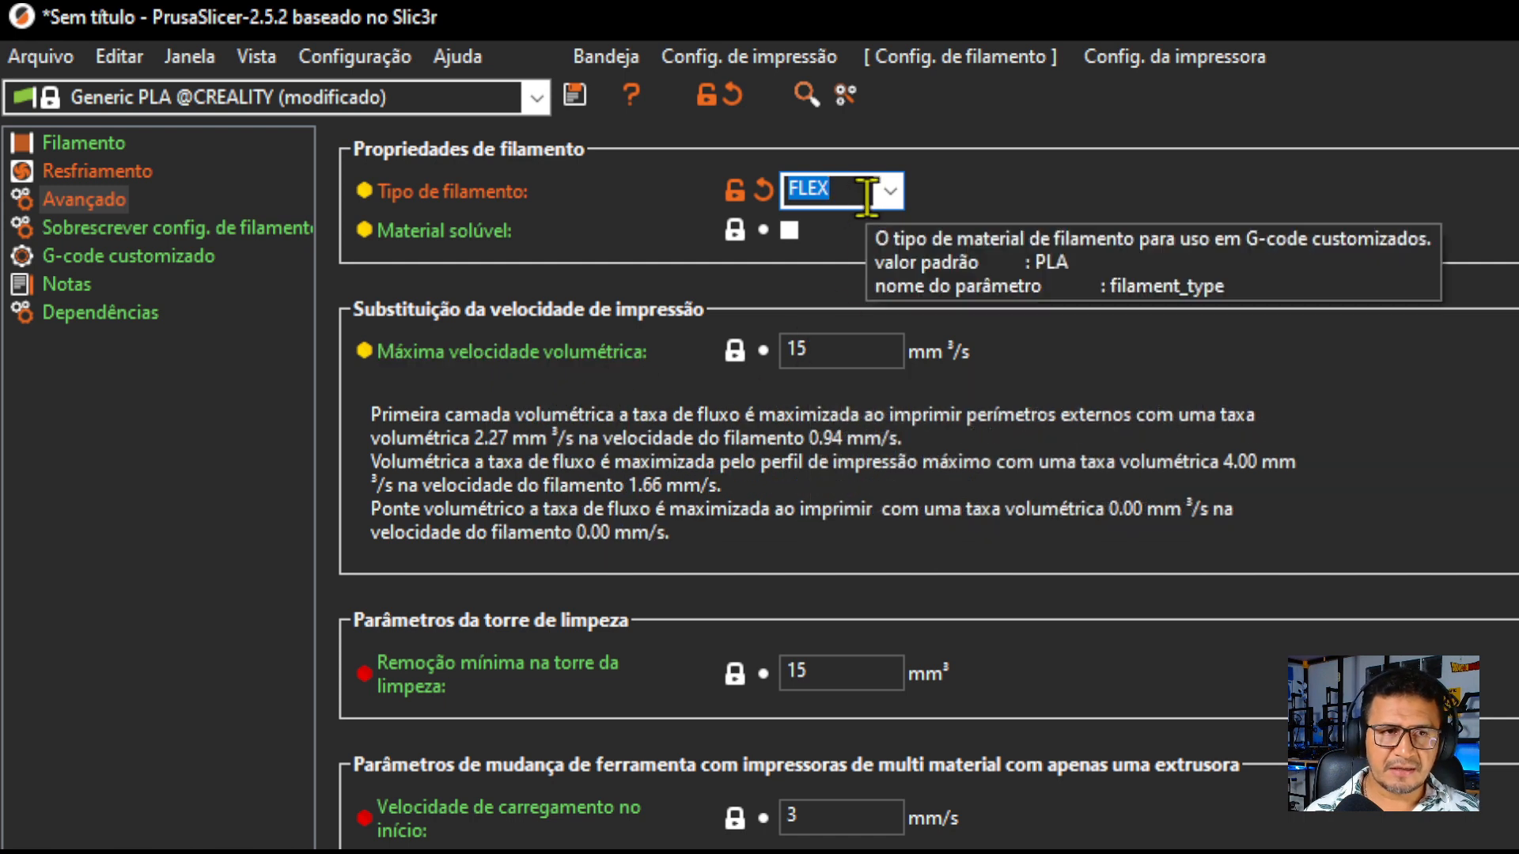
pyautogui.click(837, 350)
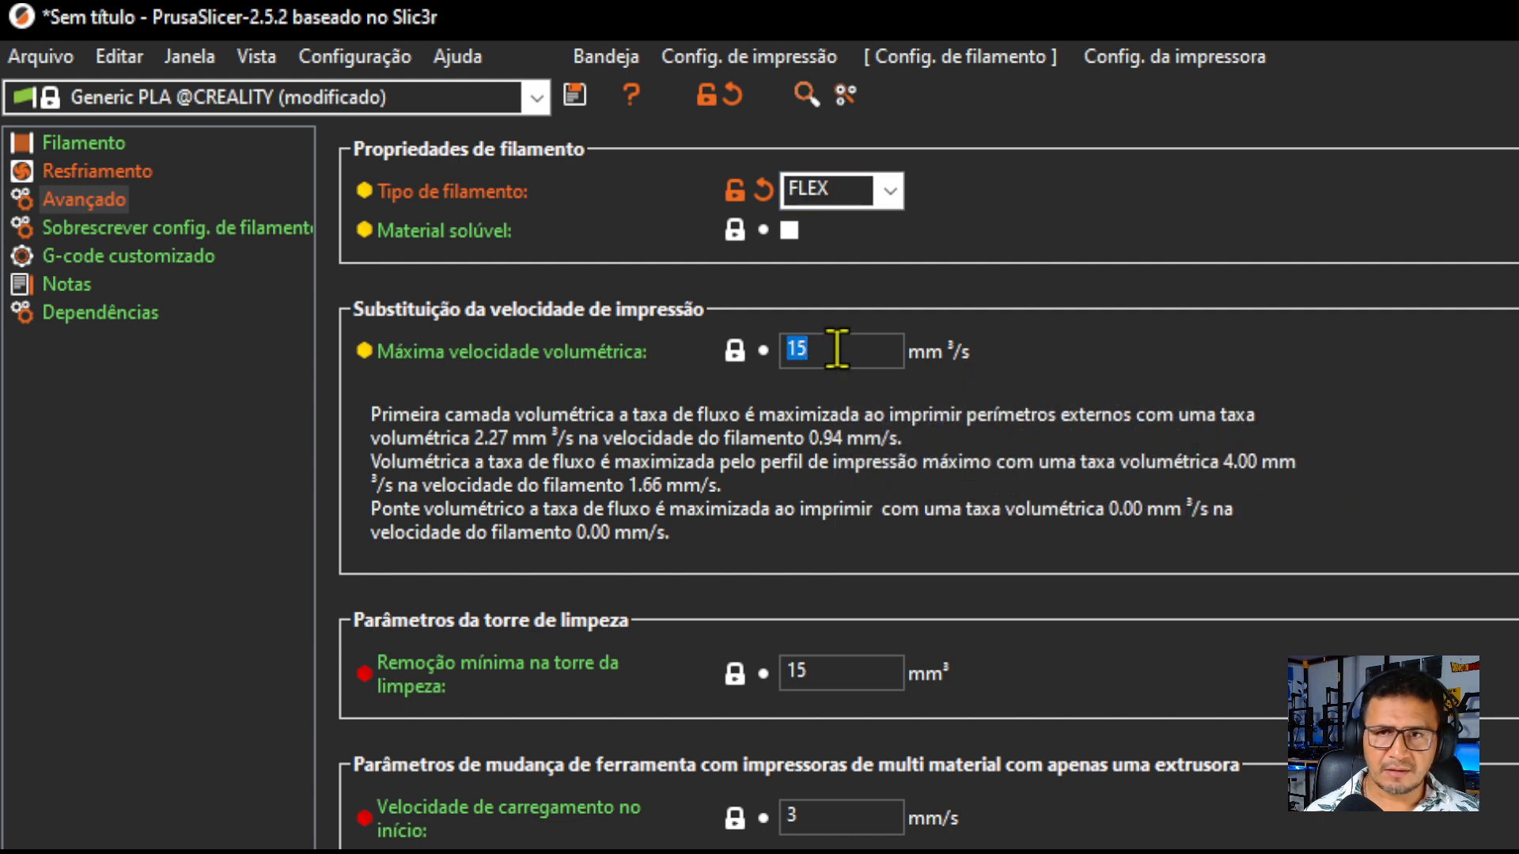
pyautogui.write('1')
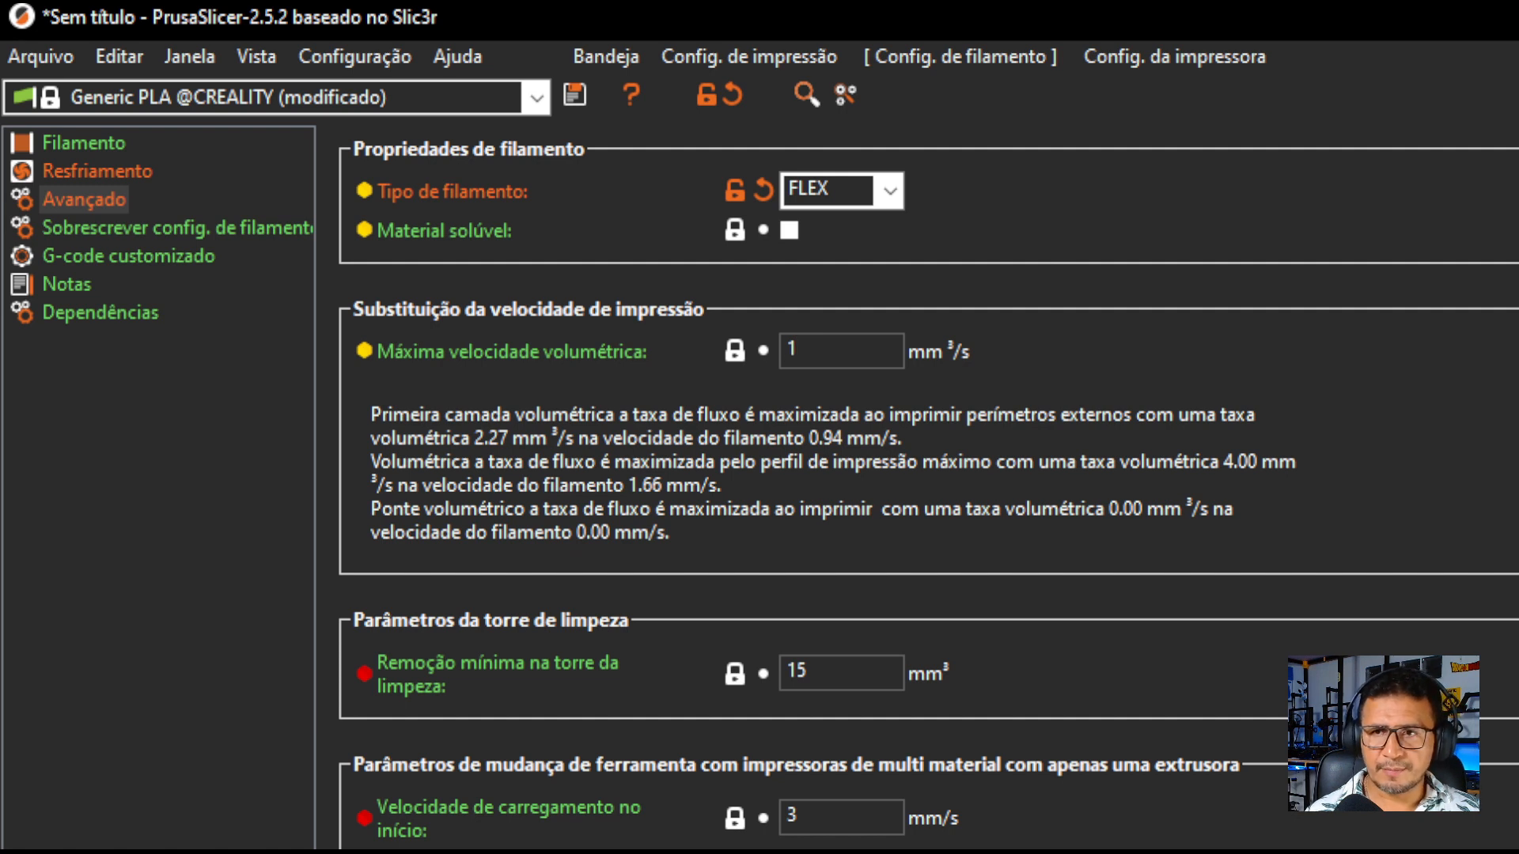
pyautogui.click(1108, 320)
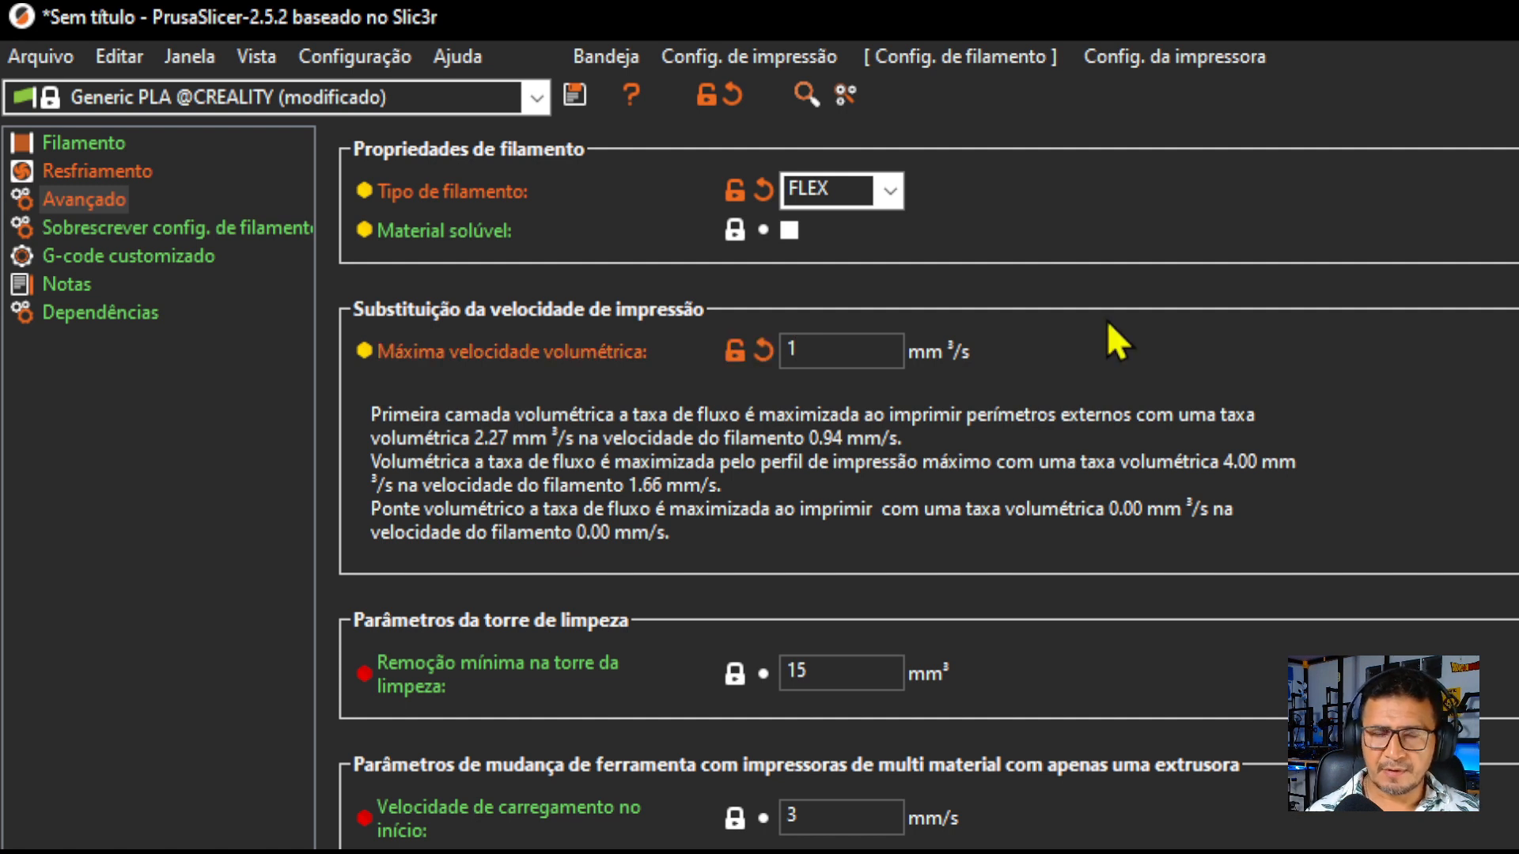
pyautogui.click(574, 93)
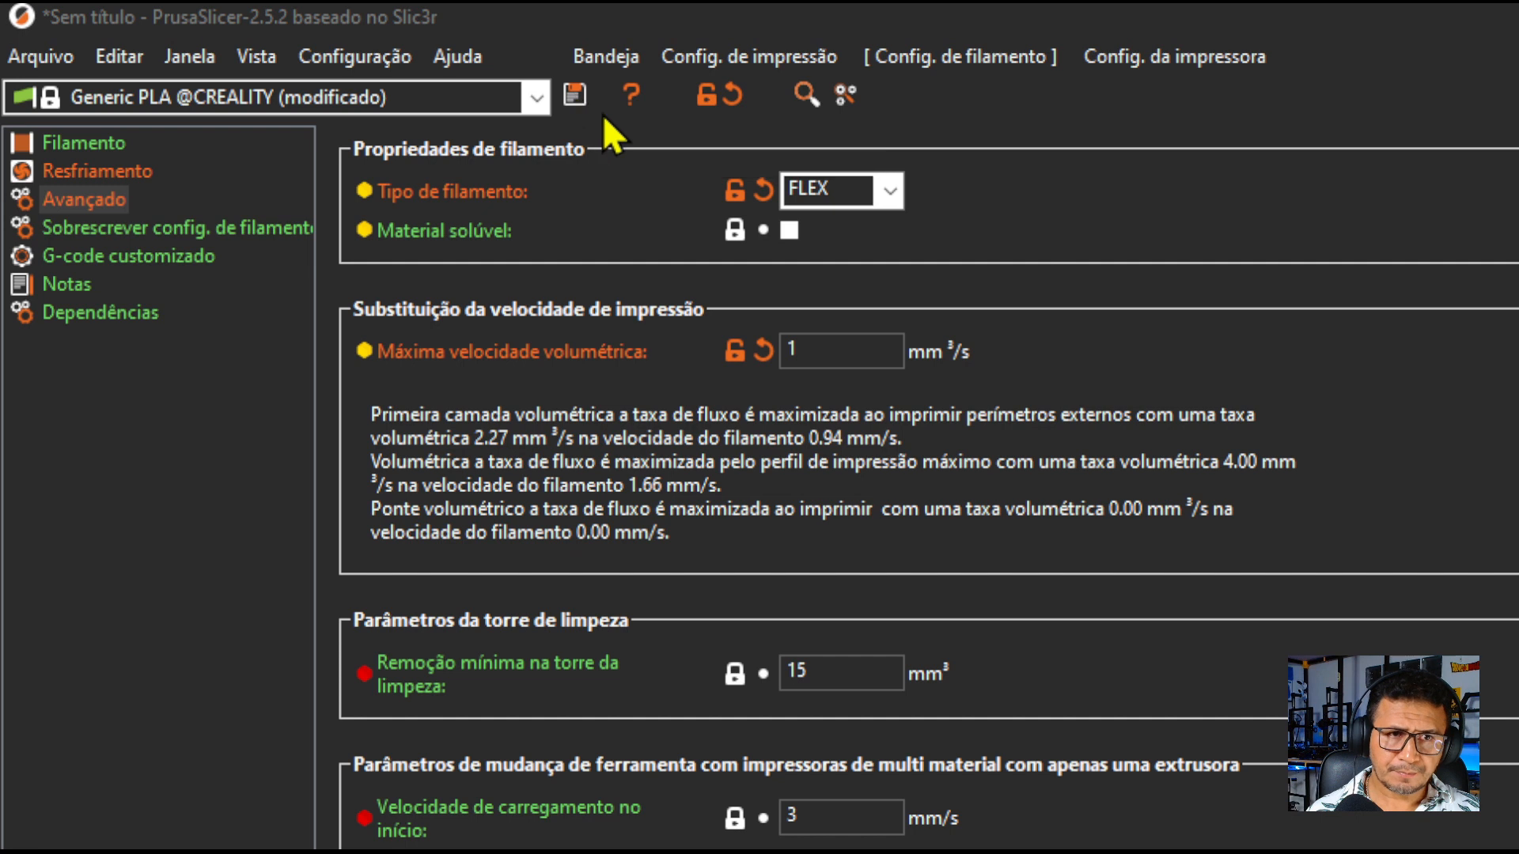
pyautogui.moveTo(1188, 434); pyautogui.dragTo(880, 306)
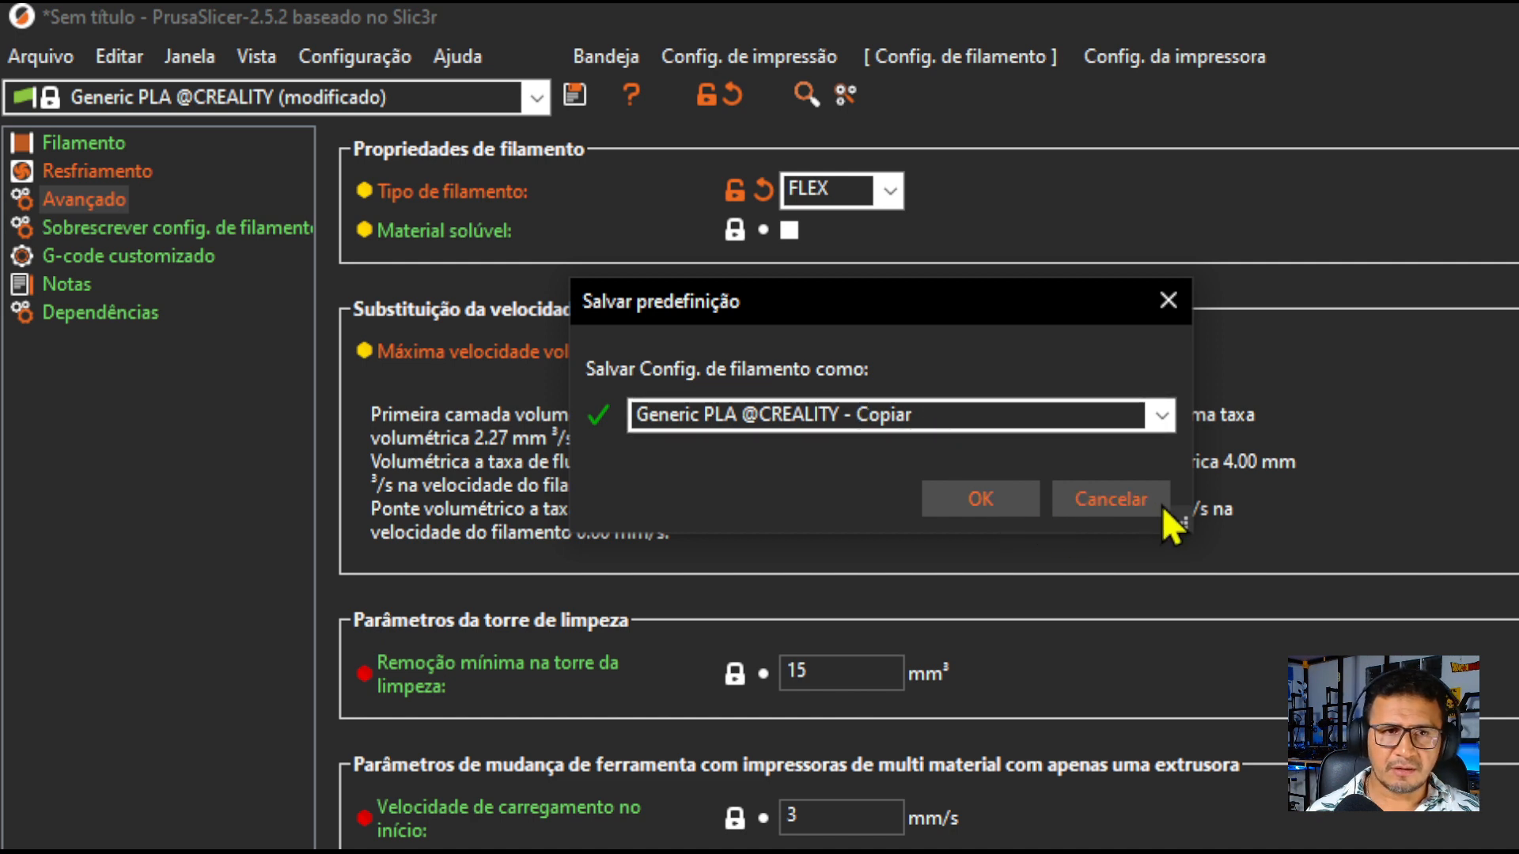
pyautogui.click(1112, 510)
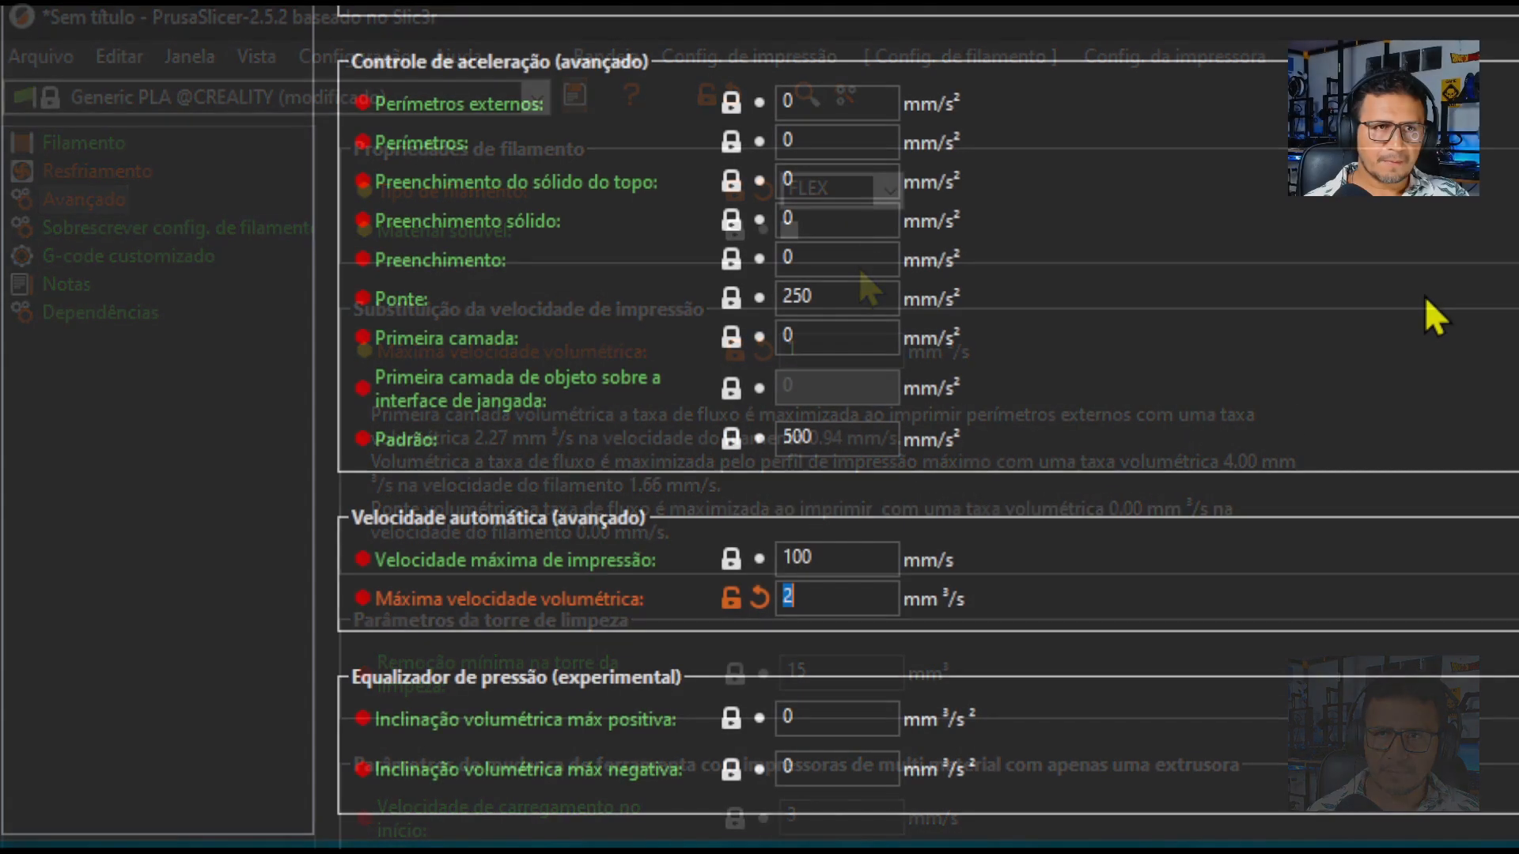